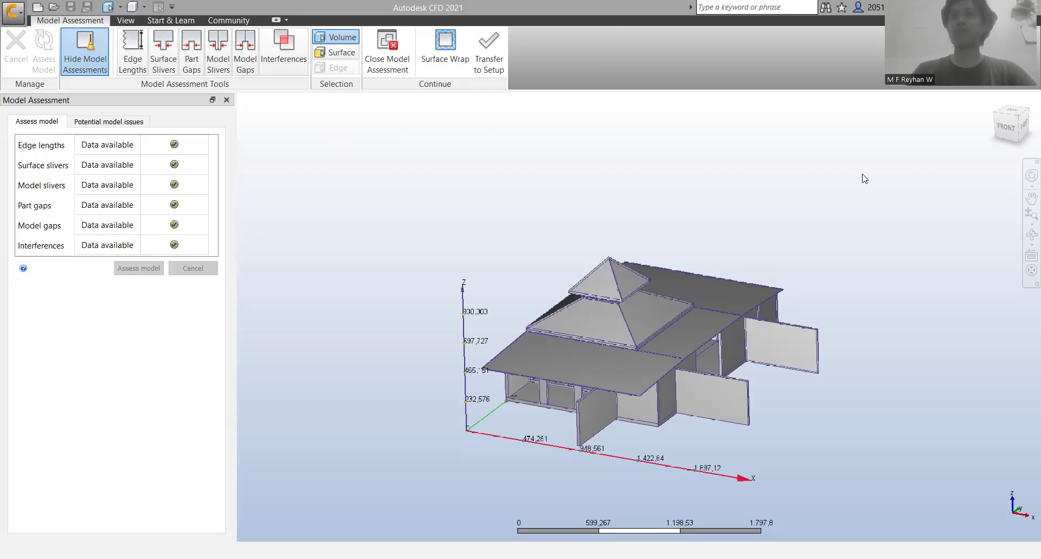
Step: Transfer the model to setup and merge edges whose included angle is less than 5 degrees
{"action": "left_click", "coordinate": [489, 54]}
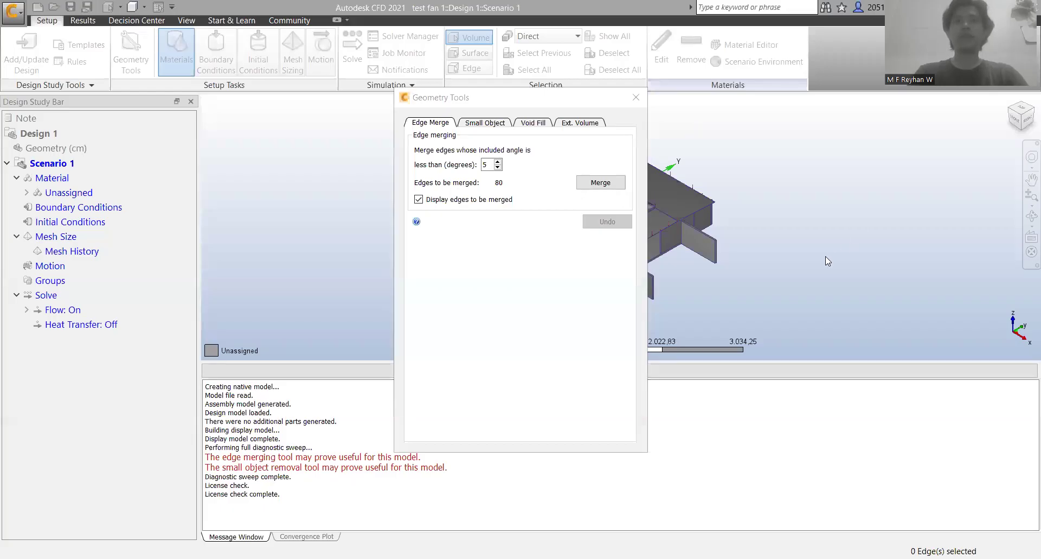
{"action": "left_click_drag", "start_coordinate": [545, 101], "coordinate": [593, 107]}
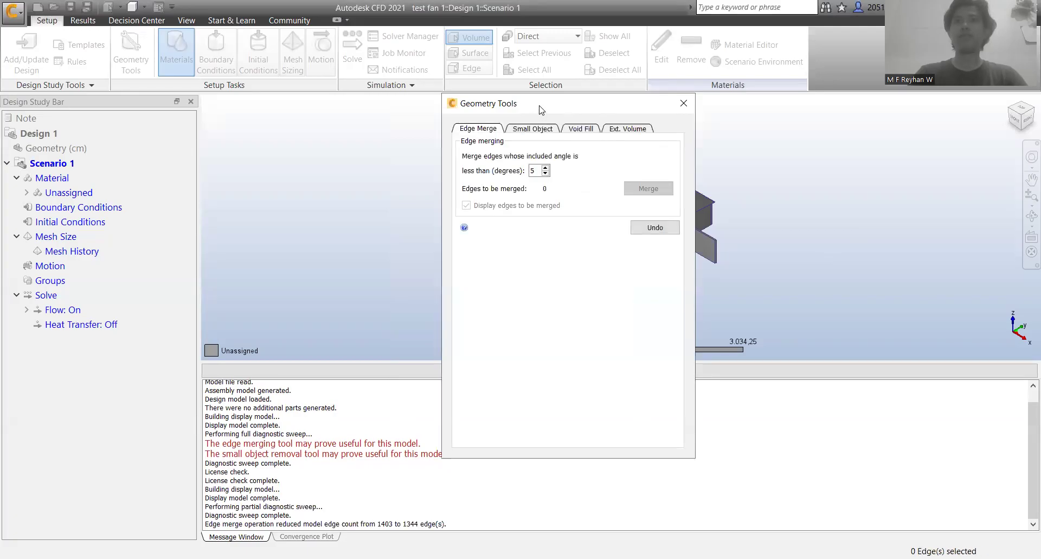
{"action": "left_click_drag", "start_coordinate": [545, 111], "coordinate": [652, 177]}
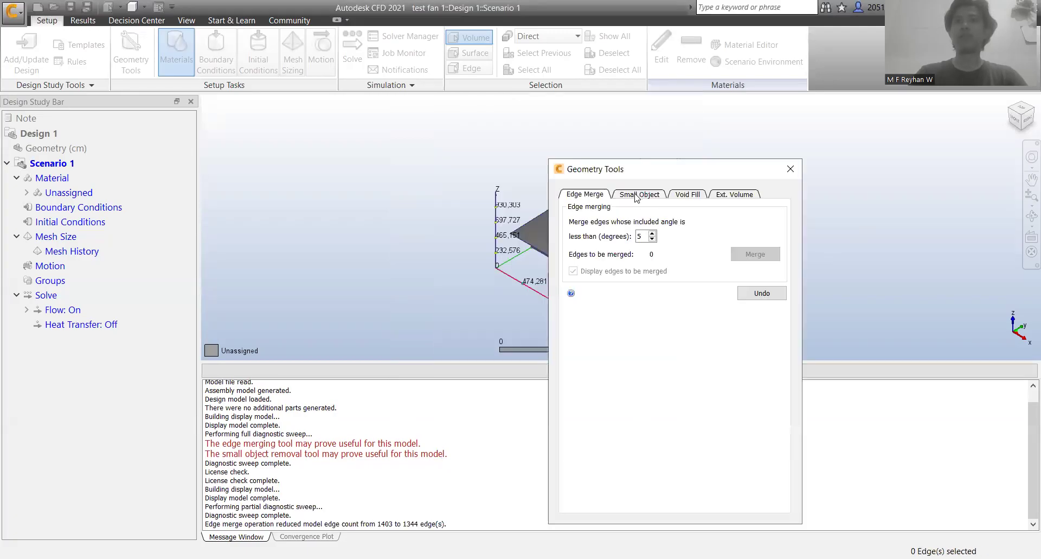
Step: Examine the small object removal, external volume and void fill geometry tools for the house model
{"action": "left_click", "coordinate": [662, 195]}
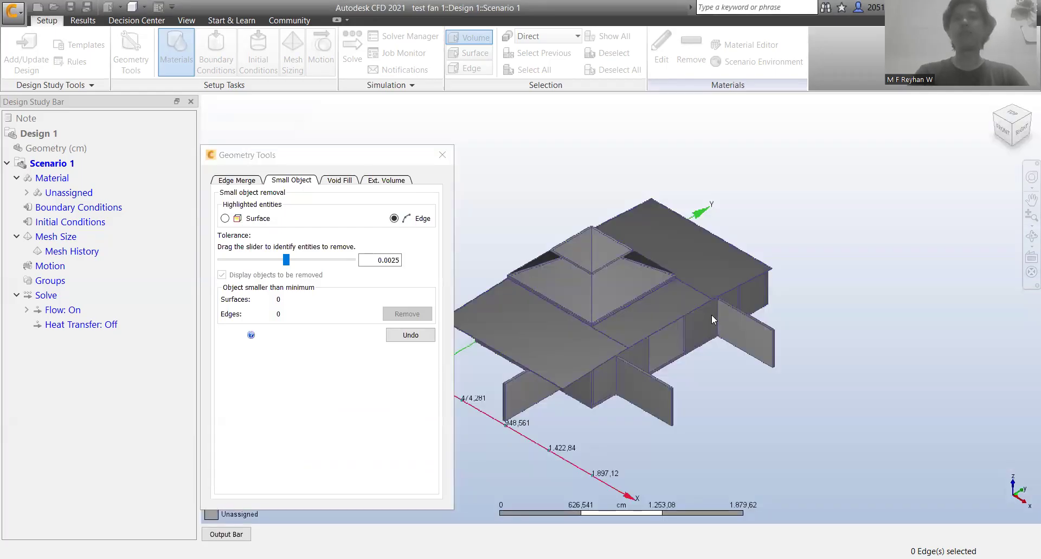
{"action": "middle_click_drag", "start_coordinate": [806, 348], "coordinate": [642, 296], "text": "shift"}
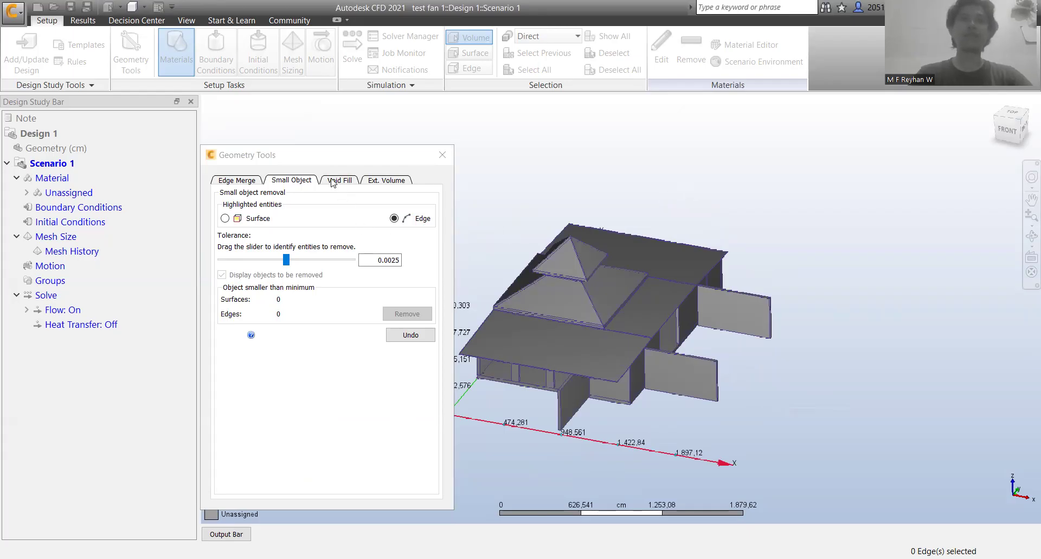
{"action": "left_click_drag", "start_coordinate": [371, 160], "coordinate": [344, 147]}
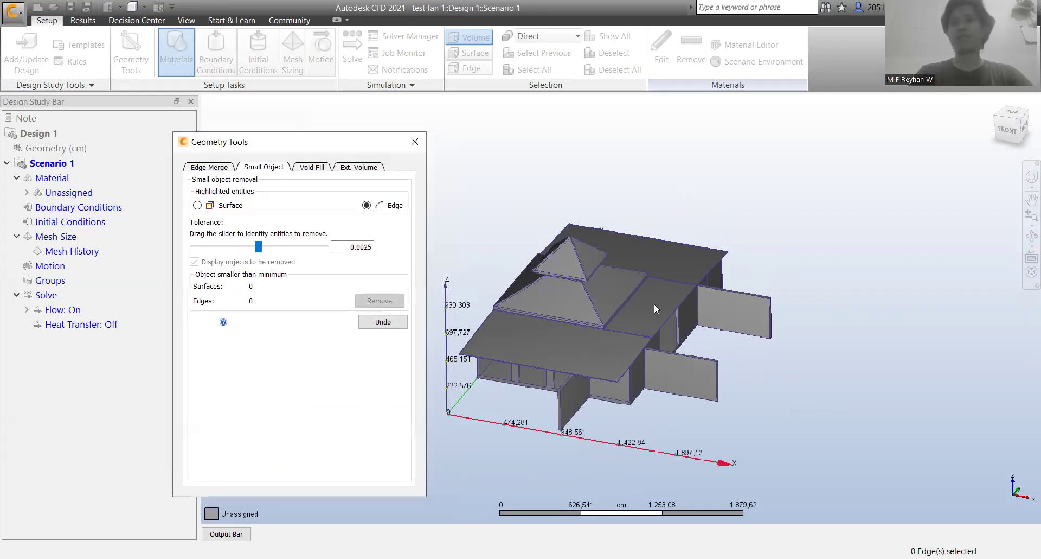
{"action": "left_click", "coordinate": [353, 167]}
{"action": "left_click_drag", "start_coordinate": [326, 141], "coordinate": [300, 106]}
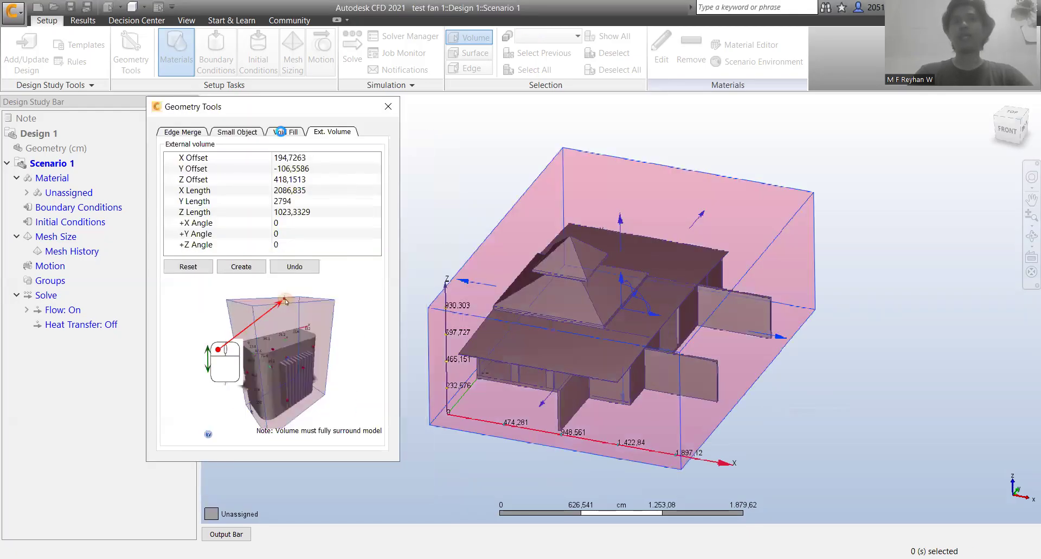
{"action": "left_click", "coordinate": [285, 131]}
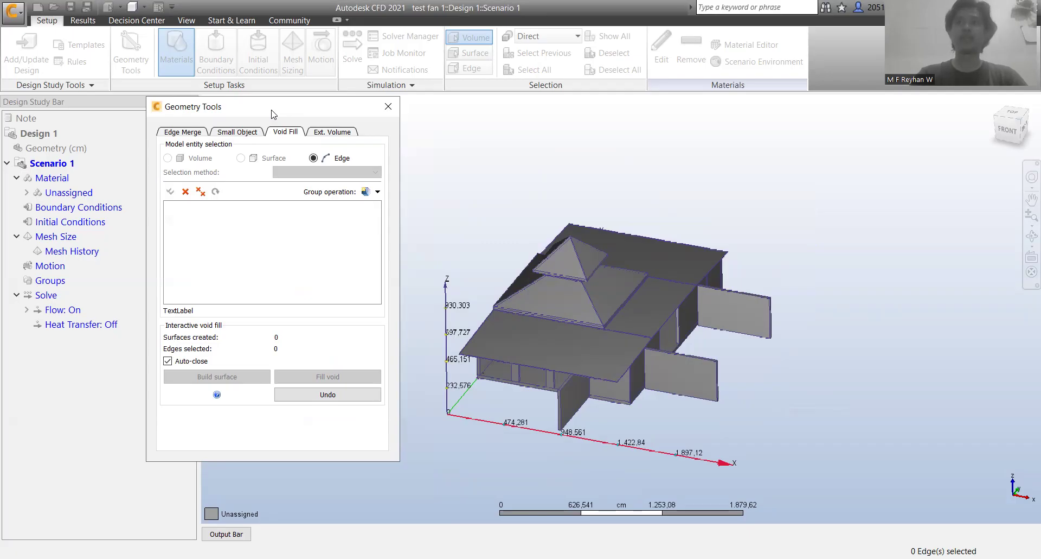
{"action": "left_click_drag", "start_coordinate": [281, 107], "coordinate": [290, 114]}
Step: Enlarge the external volume around the house to about 3163 × 3985 × 1473 cm in X, Y and Z
{"action": "left_click", "coordinate": [332, 140]}
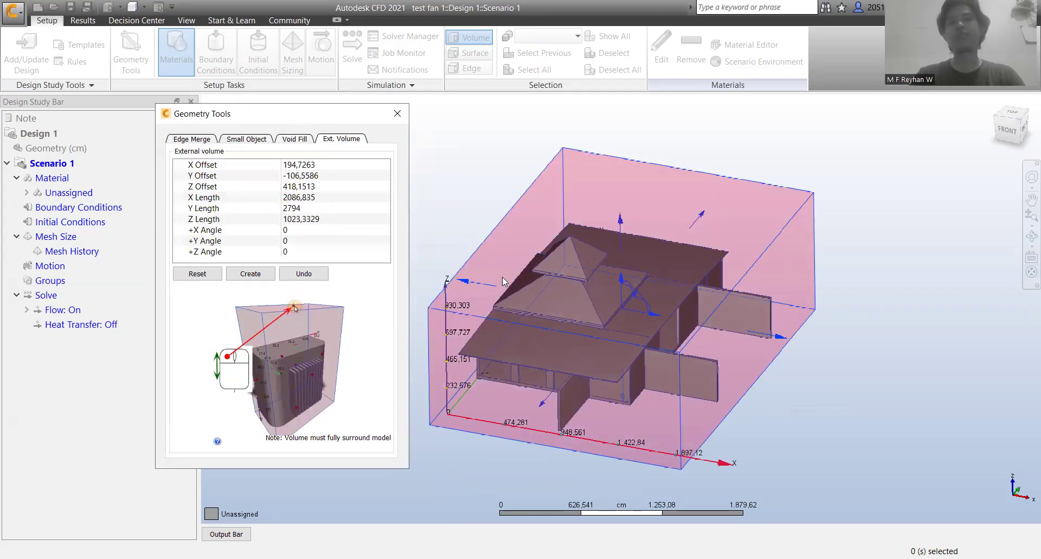
{"action": "left_click_drag", "start_coordinate": [463, 280], "coordinate": [419, 272]}
{"action": "left_click_drag", "start_coordinate": [671, 218], "coordinate": [699, 186]}
{"action": "left_click_drag", "start_coordinate": [529, 398], "coordinate": [511, 426]}
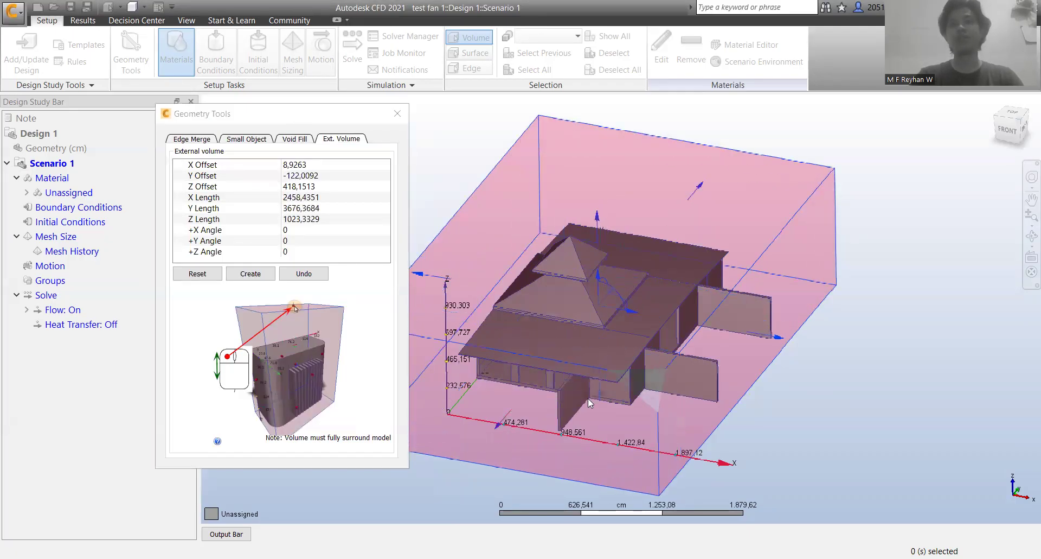
{"action": "left_click_drag", "start_coordinate": [777, 337], "coordinate": [739, 280]}
{"action": "left_click_drag", "start_coordinate": [629, 220], "coordinate": [629, 166]}
{"action": "left_click_drag", "start_coordinate": [412, 248], "coordinate": [505, 415]}
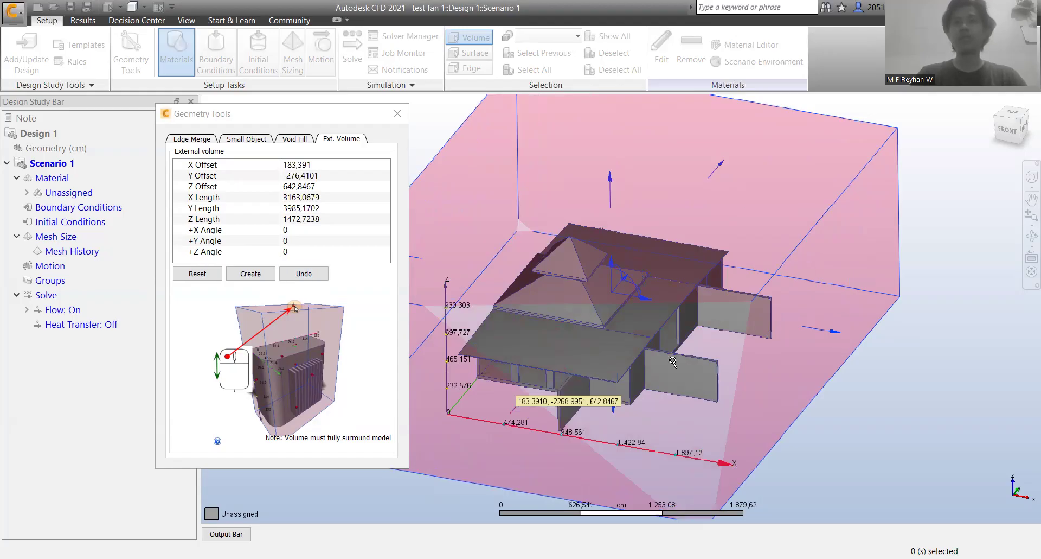
Step: Extend the external volume to about 3828 × 4691 × 1473 cm in X, Y and Z and create it
{"action": "scroll", "coordinate": [710, 366], "scroll_direction": "down", "scroll_amount": 4}
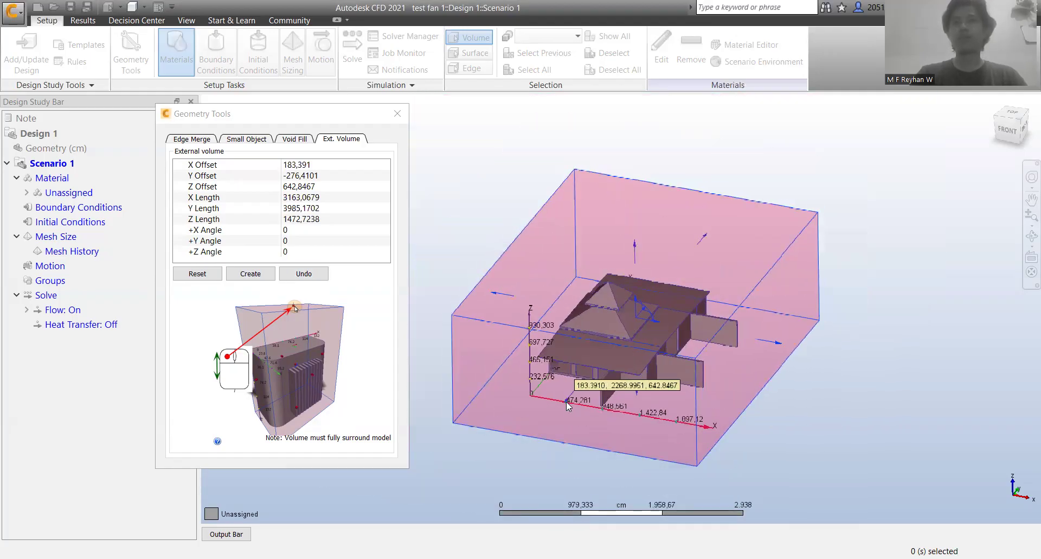
{"action": "left_click_drag", "start_coordinate": [565, 400], "coordinate": [553, 416]}
{"action": "left_click_drag", "start_coordinate": [707, 238], "coordinate": [802, 349]}
{"action": "left_click_drag", "start_coordinate": [502, 298], "coordinate": [467, 292]}
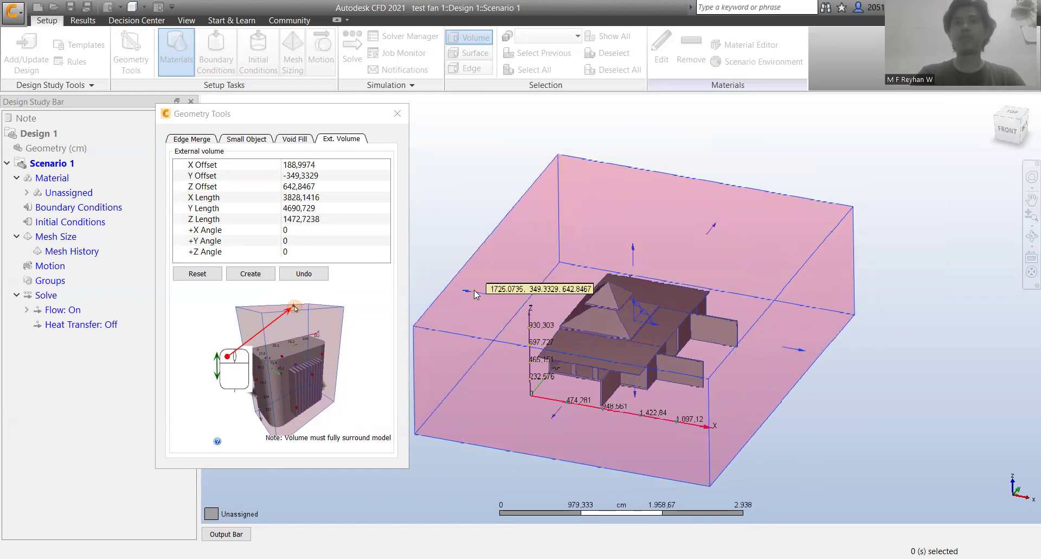
{"action": "left_click", "coordinate": [250, 273]}
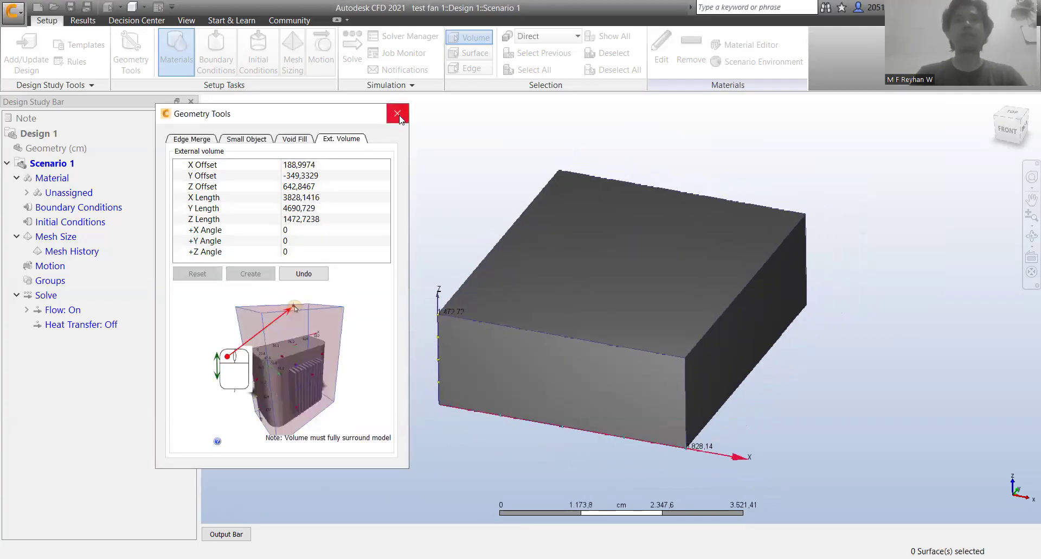
{"action": "left_click", "coordinate": [398, 115]}
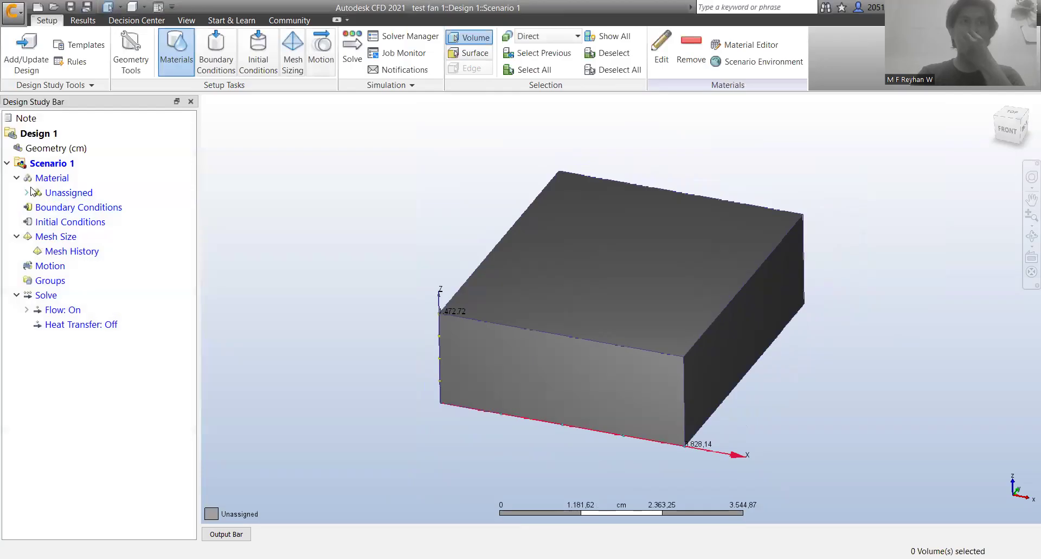
Step: Find CFDCreatedVolume among the unassigned parts and display it as an outline
{"action": "left_click", "coordinate": [28, 192]}
{"action": "left_click_drag", "start_coordinate": [191, 215], "coordinate": [191, 438]}
{"action": "left_click", "coordinate": [114, 396]}
{"action": "right_click", "coordinate": [114, 399]}
{"action": "left_click", "coordinate": [129, 468]}
Step: Assign the fluid material Variable Air to CFDCreatedVolume with a variable environment
{"action": "right_click", "coordinate": [95, 400]}
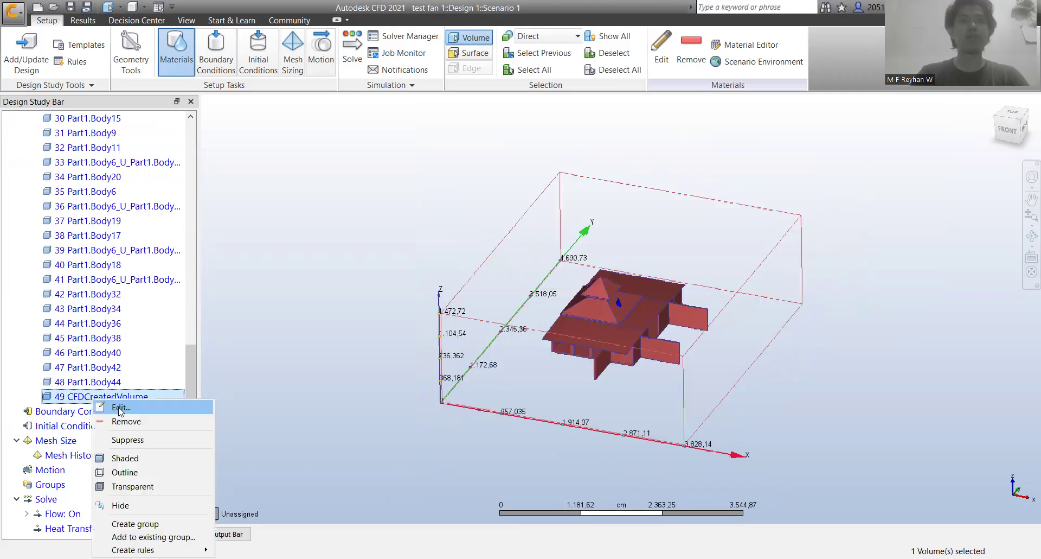
{"action": "left_click", "coordinate": [121, 407]}
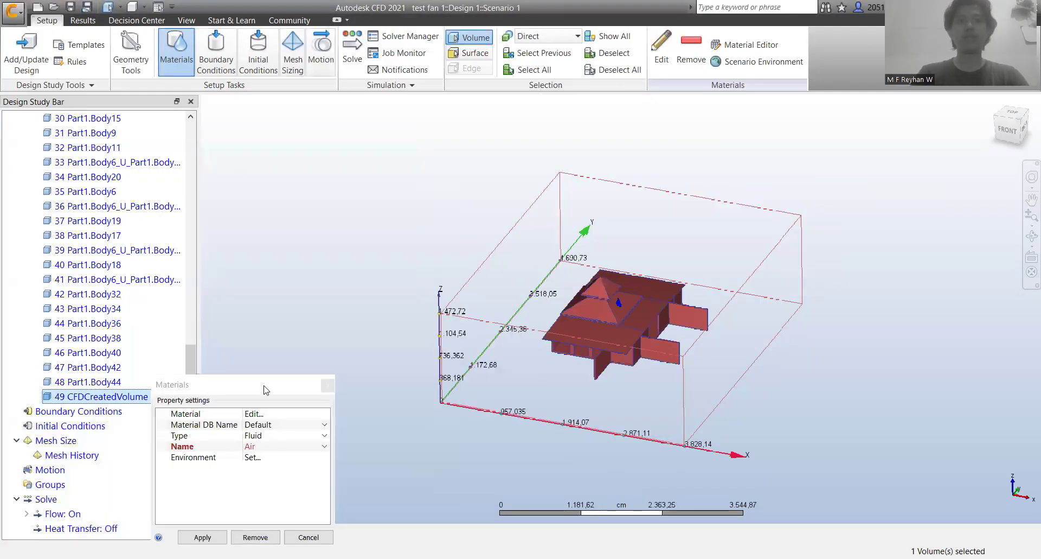
{"action": "left_click_drag", "start_coordinate": [309, 385], "coordinate": [385, 295]}
{"action": "left_click", "coordinate": [347, 357]}
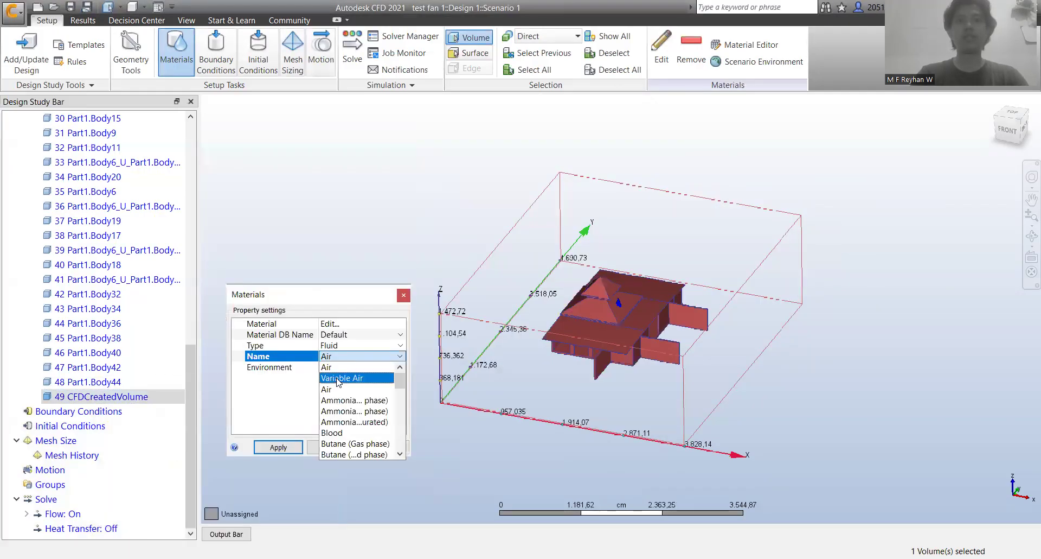
{"action": "key", "text": "Return"}
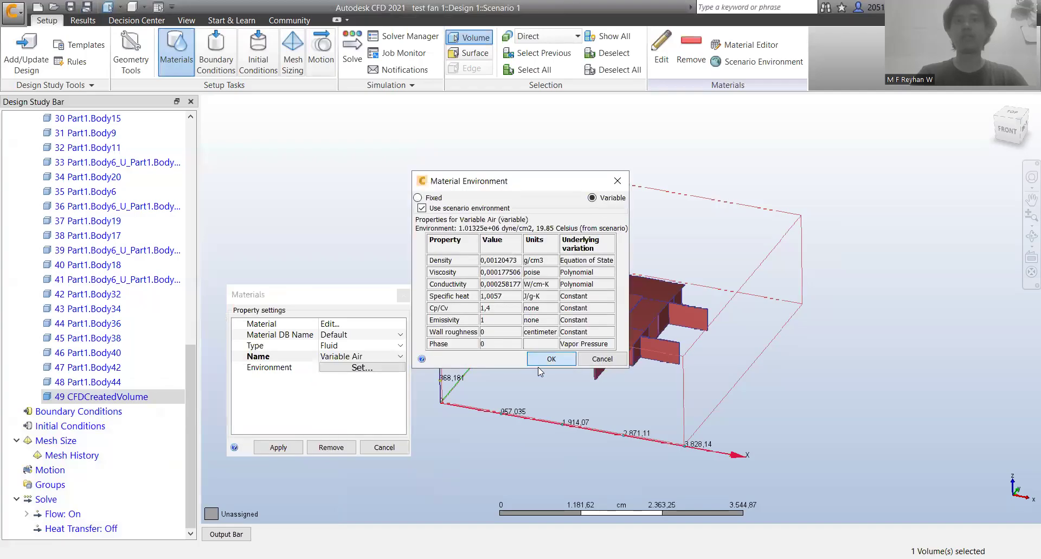
{"action": "left_click", "coordinate": [278, 447]}
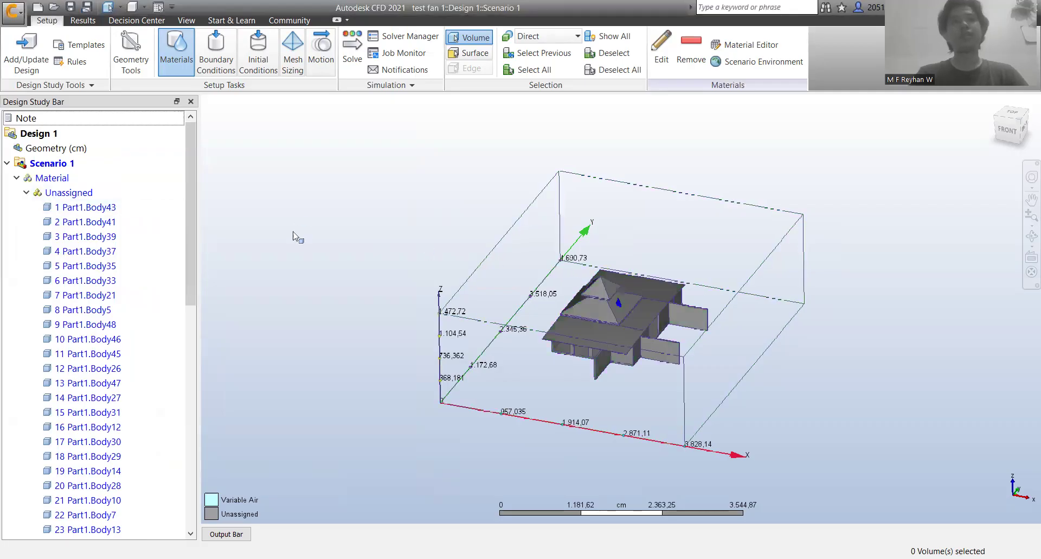
Step: Hide the outer air volume and the small pyramid roof on top of the house
{"action": "right_click", "coordinate": [666, 291]}
{"action": "left_click", "coordinate": [691, 507]}
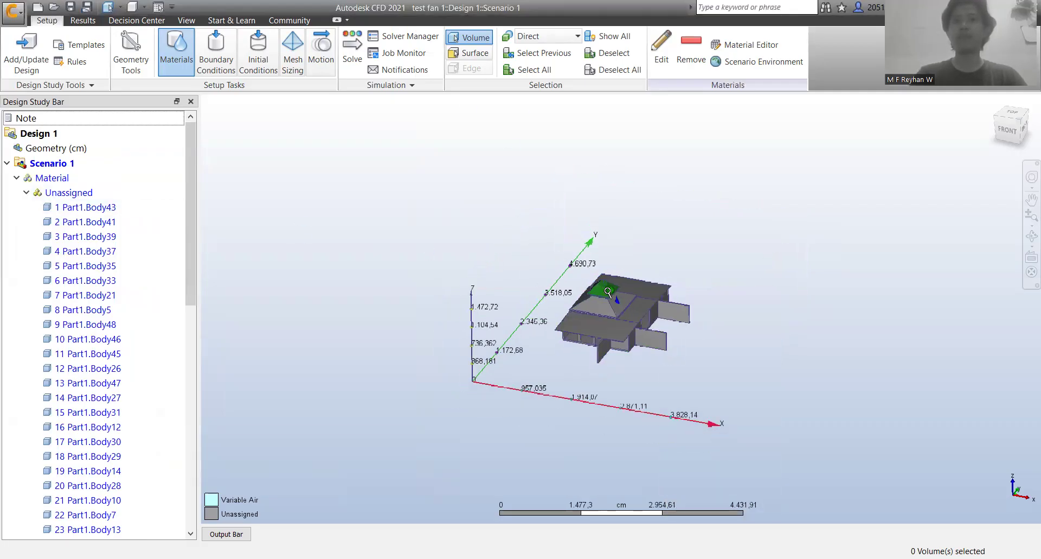
{"action": "scroll", "coordinate": [610, 292], "scroll_direction": "up", "scroll_amount": 8}
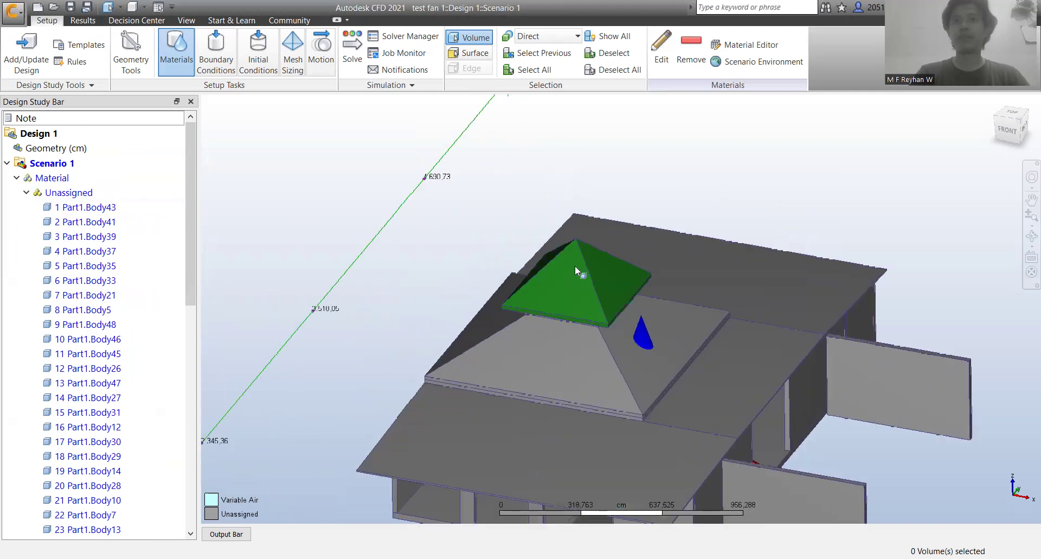
{"action": "right_click", "coordinate": [582, 292]}
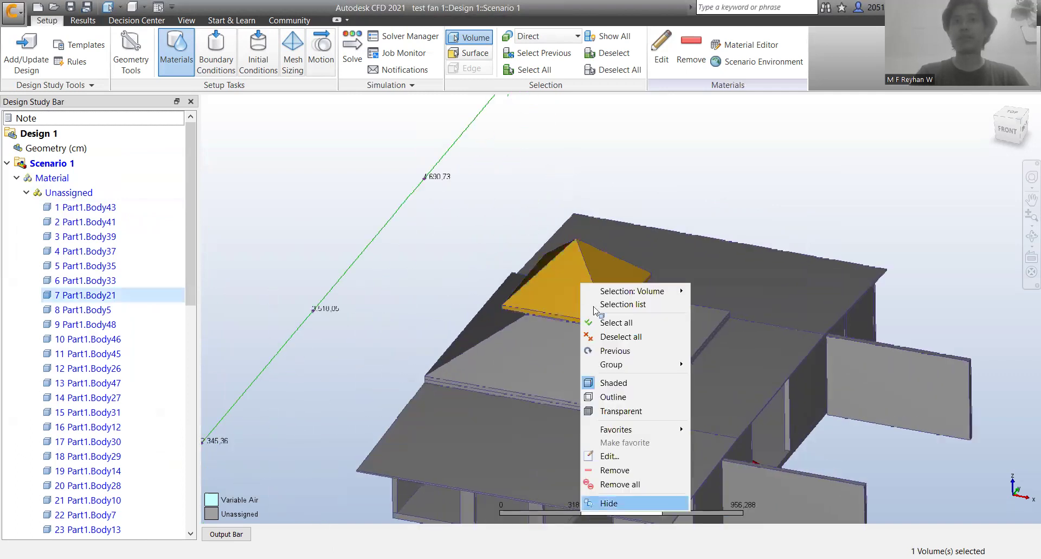
{"action": "left_click", "coordinate": [624, 503]}
{"action": "middle_click_drag", "start_coordinate": [636, 245], "coordinate": [587, 262]}
{"action": "scroll", "coordinate": [587, 263], "scroll_direction": "up", "scroll_amount": 4}
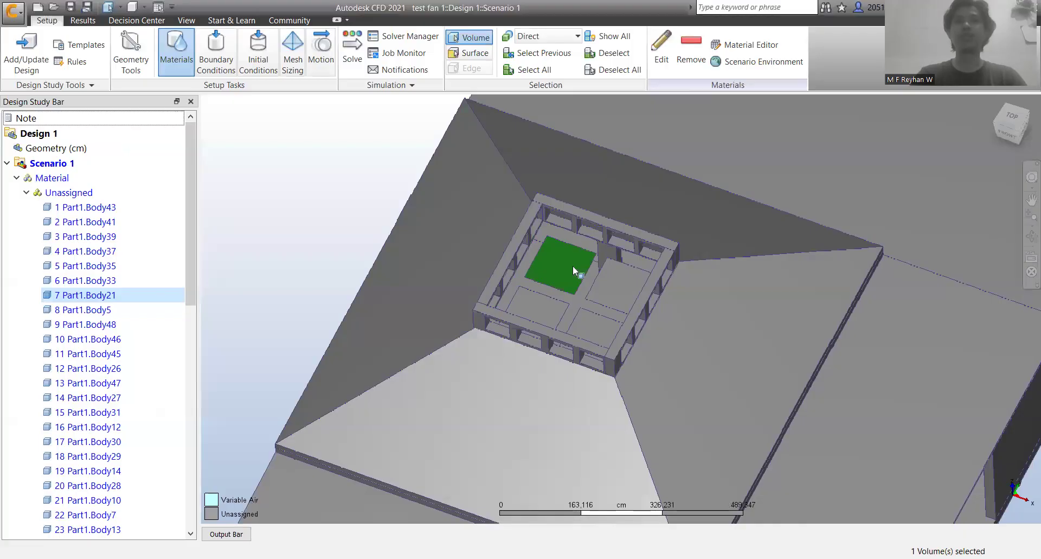
{"action": "left_click", "coordinate": [562, 263]}
{"action": "left_click", "coordinate": [671, 61]}
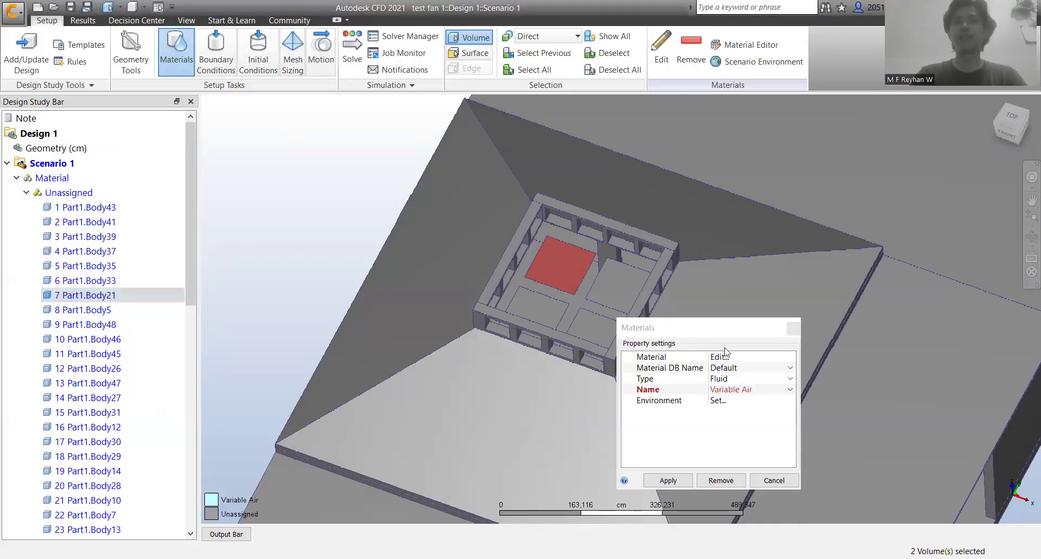
{"action": "left_click", "coordinate": [760, 379]}
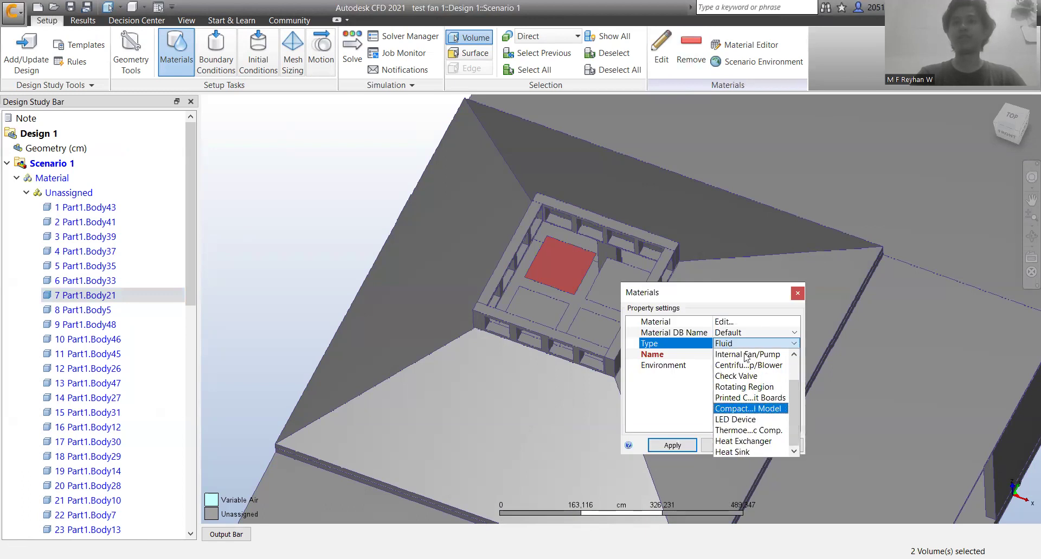
{"action": "left_click", "coordinate": [653, 412]}
{"action": "left_click", "coordinate": [772, 447]}
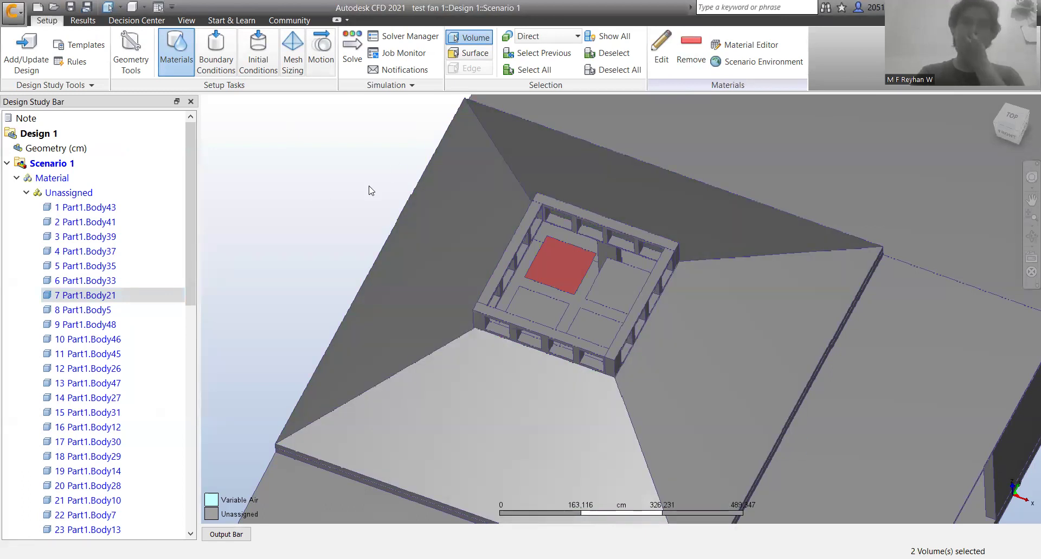
Step: Clear the current selection and show all hidden volumes of the model again
{"action": "left_click", "coordinate": [611, 70]}
{"action": "left_click", "coordinate": [607, 36]}
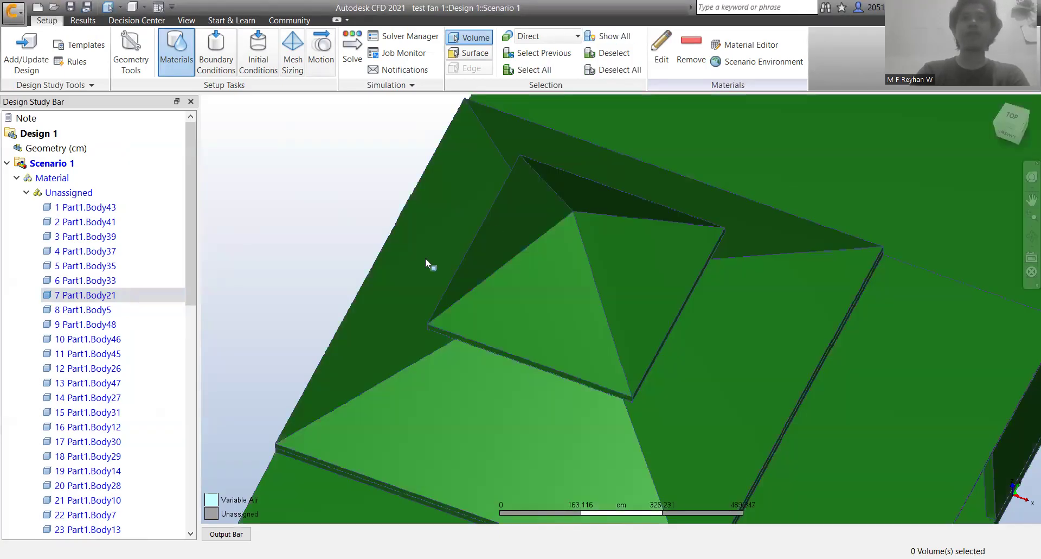
{"action": "middle_click_drag", "start_coordinate": [626, 362], "coordinate": [643, 275], "text": "shift"}
{"action": "scroll", "coordinate": [644, 274], "scroll_direction": "down", "scroll_amount": 8}
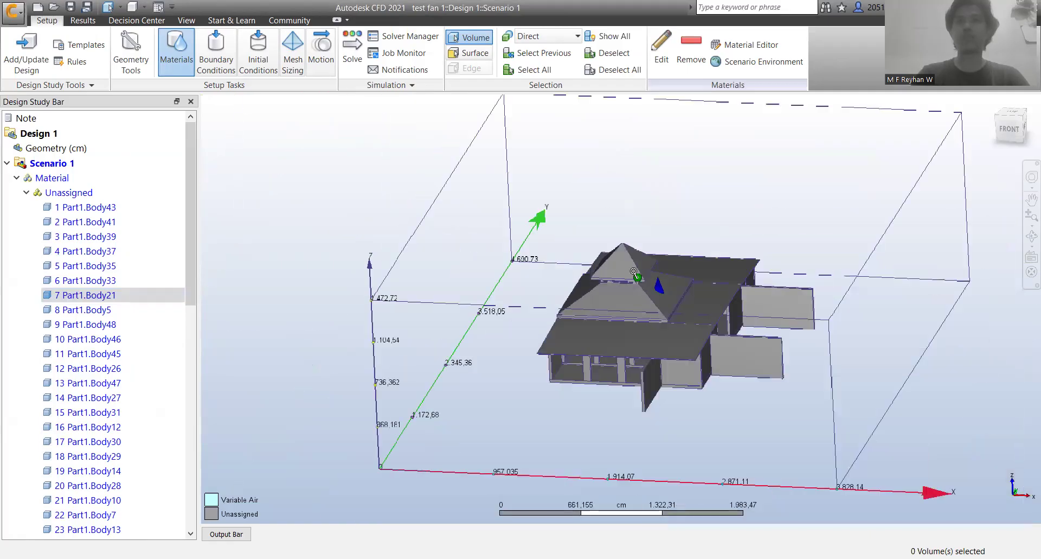
{"action": "middle_click_drag", "start_coordinate": [742, 256], "coordinate": [659, 243]}
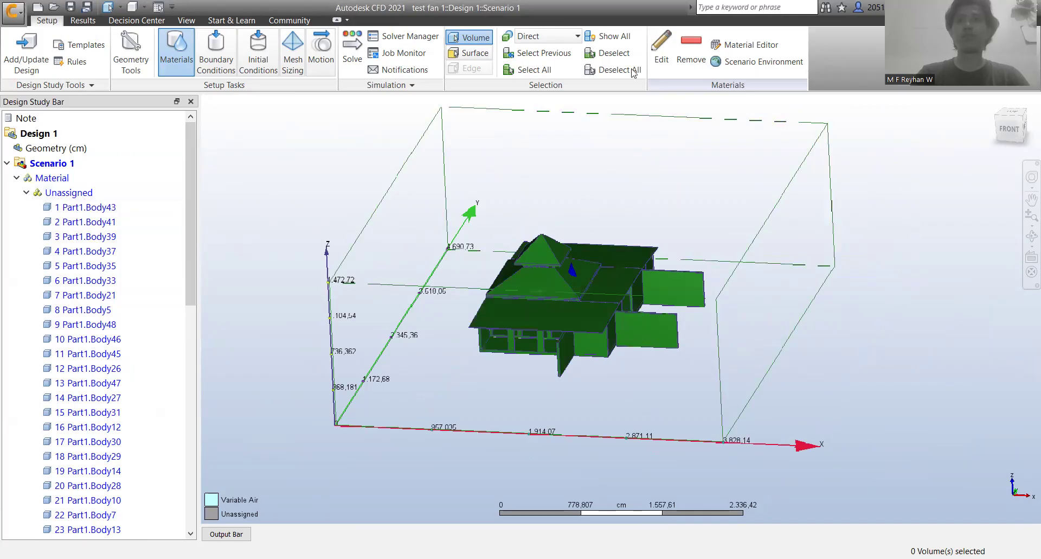
Step: Assign a solid material, Brick, to the external volume surrounding the house
{"action": "left_click", "coordinate": [663, 163]}
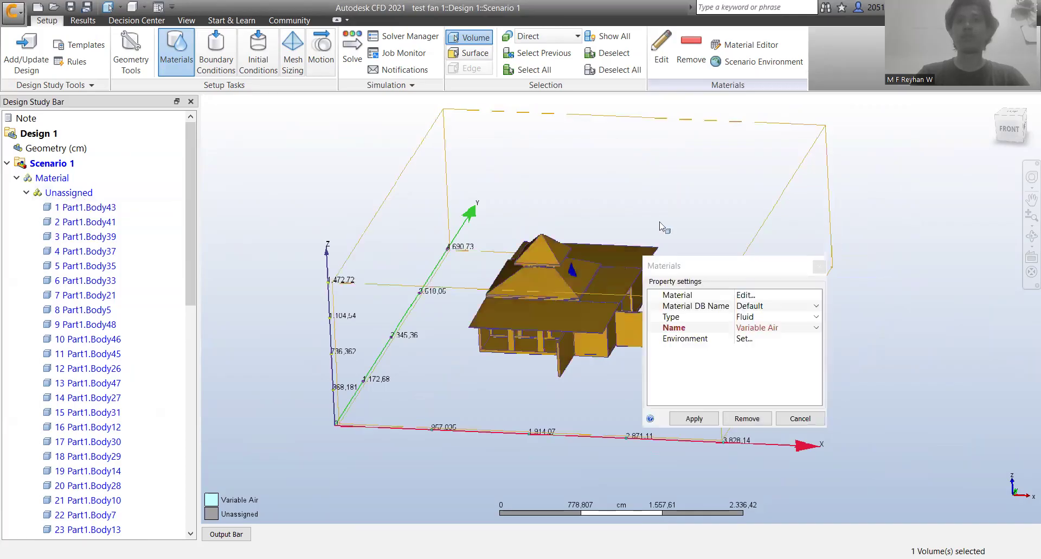
{"action": "left_click", "coordinate": [745, 321]}
{"action": "left_click", "coordinate": [757, 334]}
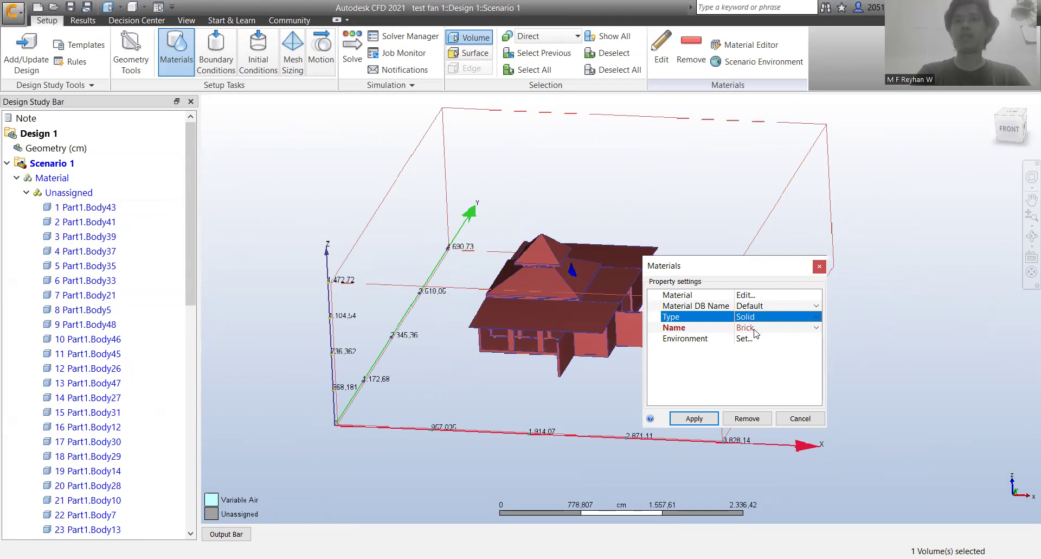
{"action": "left_click", "coordinate": [694, 418]}
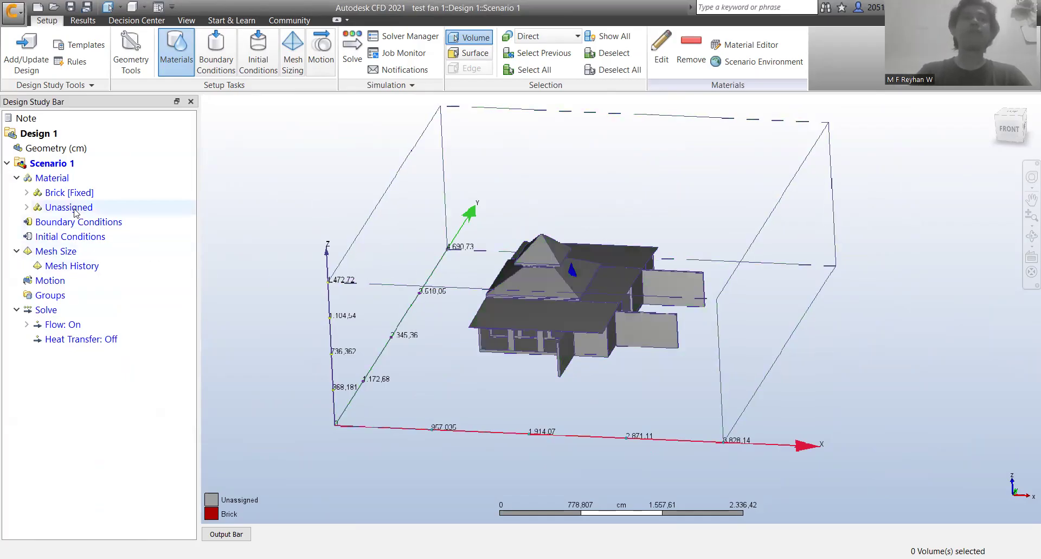
Step: Change the material of CFDCreatedVolume, listed under Brick, to the fluid Variable Air
{"action": "double_click", "coordinate": [39, 193]}
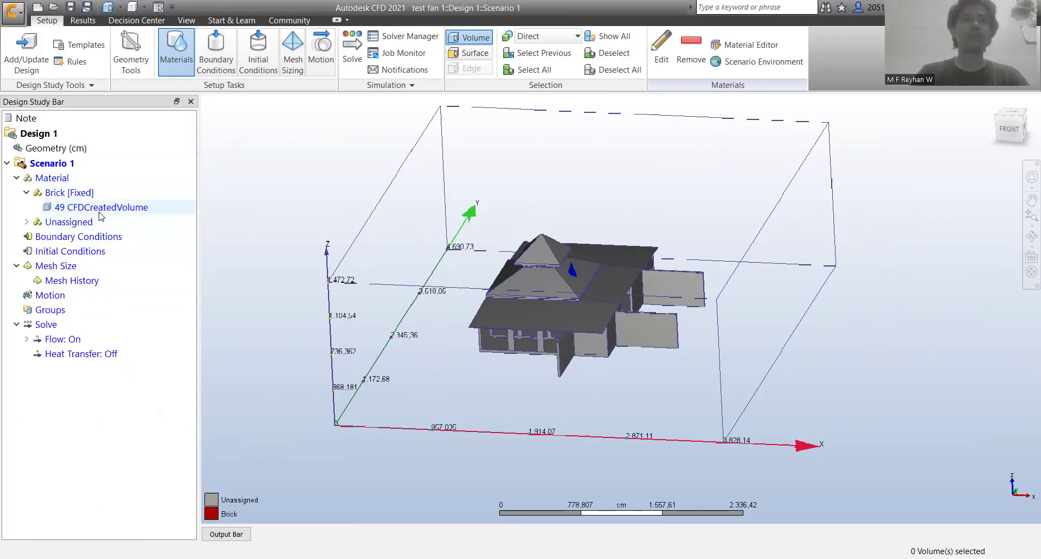
{"action": "left_click", "coordinate": [91, 208]}
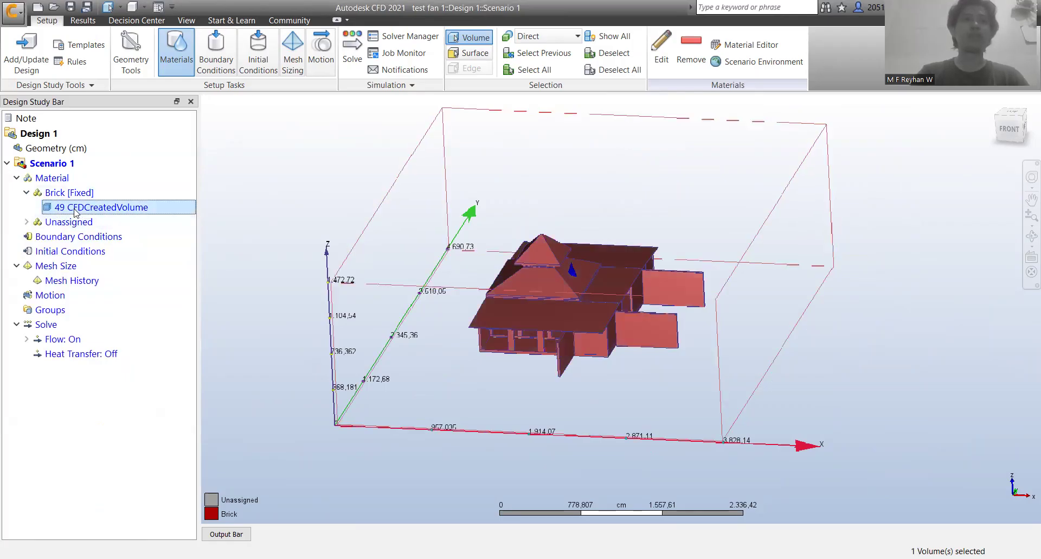
{"action": "right_click", "coordinate": [75, 212]}
{"action": "left_click", "coordinate": [92, 217]}
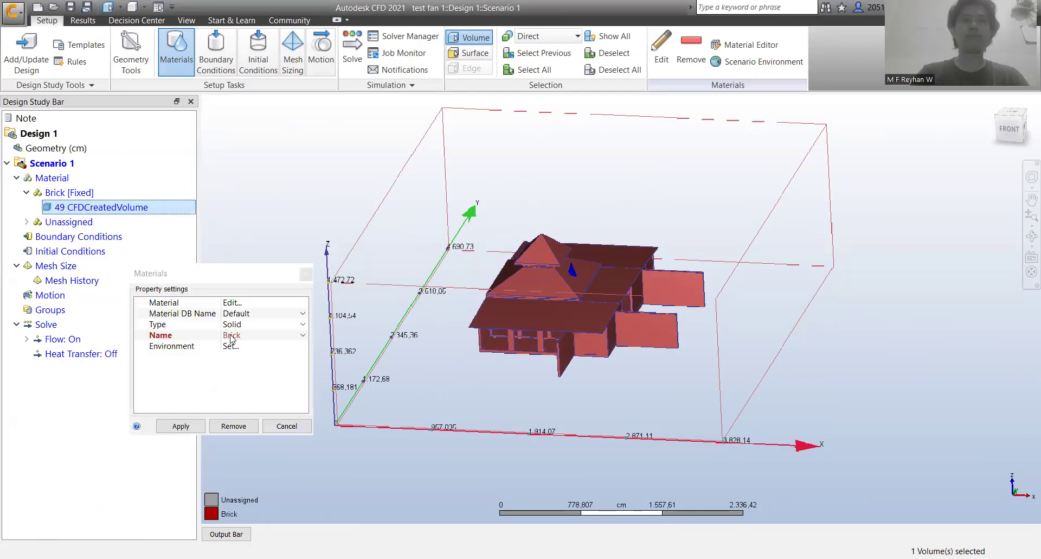
{"action": "left_click", "coordinate": [232, 336]}
{"action": "left_click", "coordinate": [236, 325]}
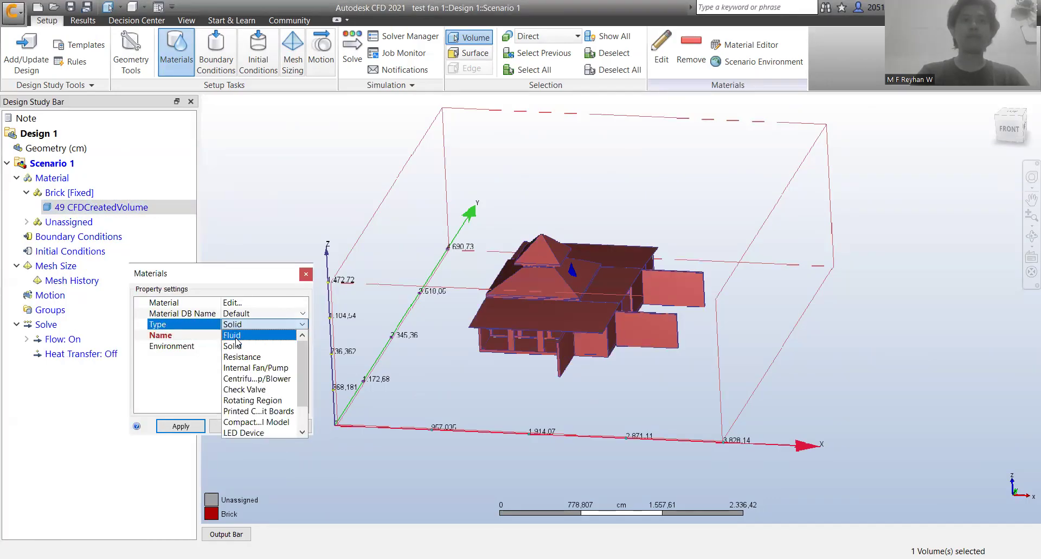
{"action": "left_click", "coordinate": [236, 337]}
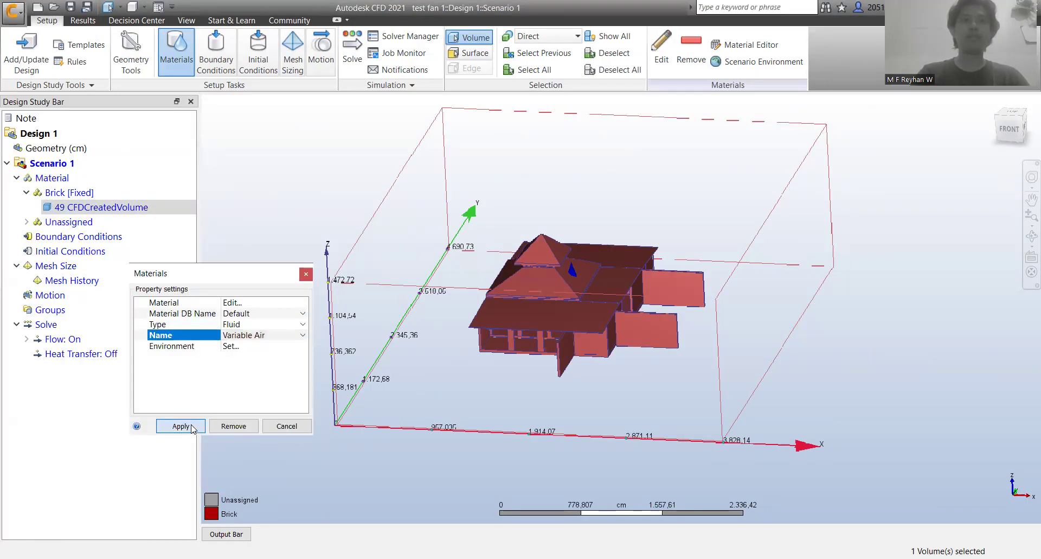
{"action": "left_click", "coordinate": [181, 426]}
Step: Assign the solid material Brick to all unassigned house volumes
{"action": "left_click", "coordinate": [68, 193]}
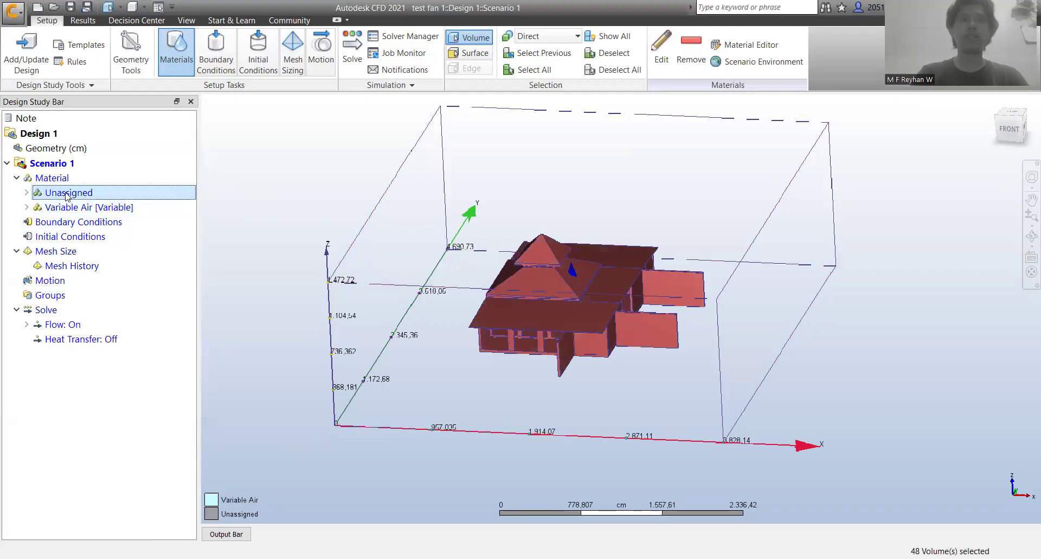
{"action": "left_click", "coordinate": [92, 224]}
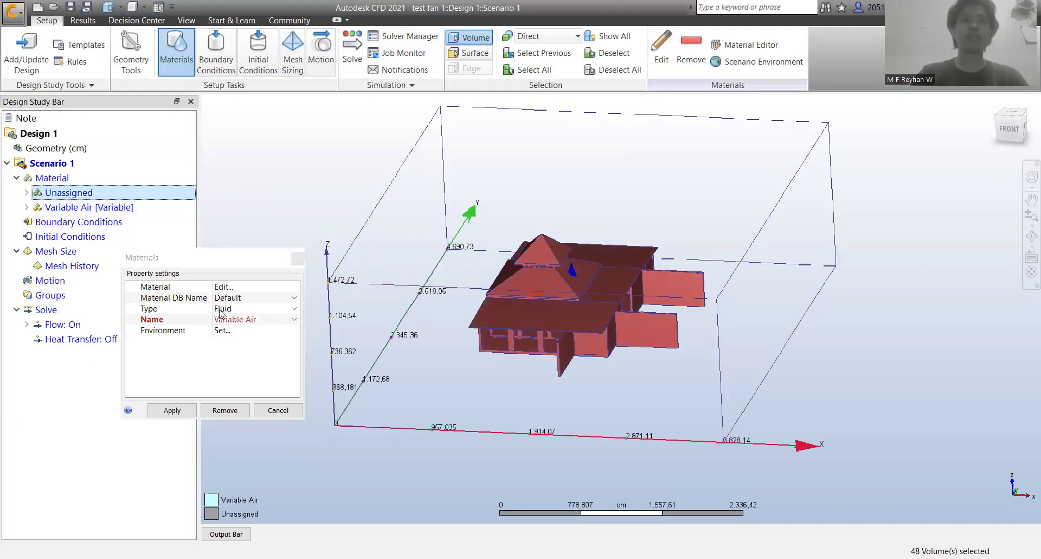
{"action": "left_click", "coordinate": [220, 313]}
{"action": "left_click", "coordinate": [229, 337]}
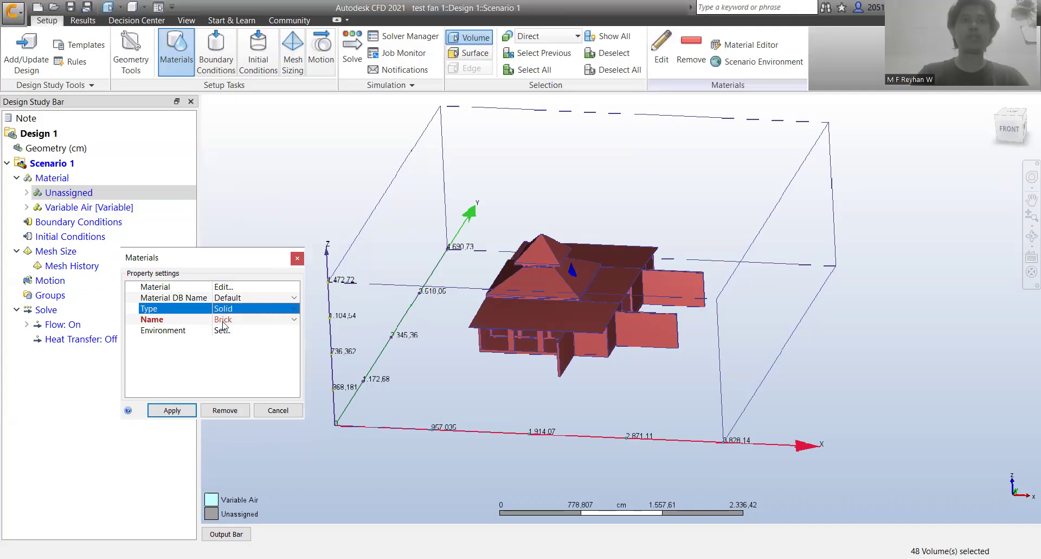
{"action": "left_click", "coordinate": [172, 410]}
Step: Examine the individual volumes grouped under Brick and the properties of the Variable Air material
{"action": "left_click", "coordinate": [26, 193]}
{"action": "left_click", "coordinate": [84, 222]}
{"action": "left_click", "coordinate": [93, 296]}
{"action": "left_click", "coordinate": [99, 369]}
{"action": "left_click", "coordinate": [100, 324]}
{"action": "left_click", "coordinate": [102, 280]}
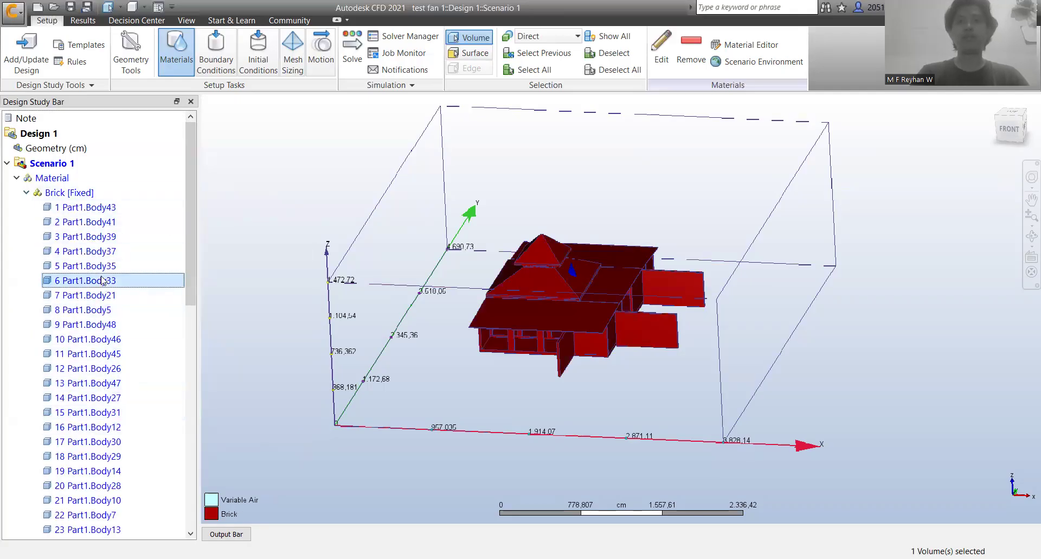
{"action": "left_click", "coordinate": [89, 237]}
{"action": "left_click", "coordinate": [87, 207]}
{"action": "left_click", "coordinate": [87, 309]}
{"action": "left_click", "coordinate": [107, 383]}
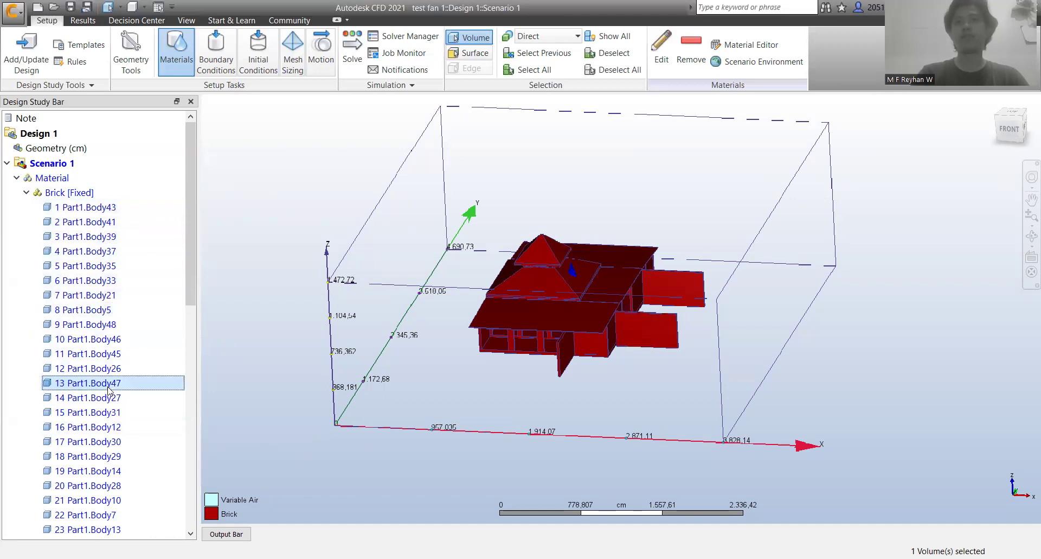
{"action": "left_click", "coordinate": [26, 193]}
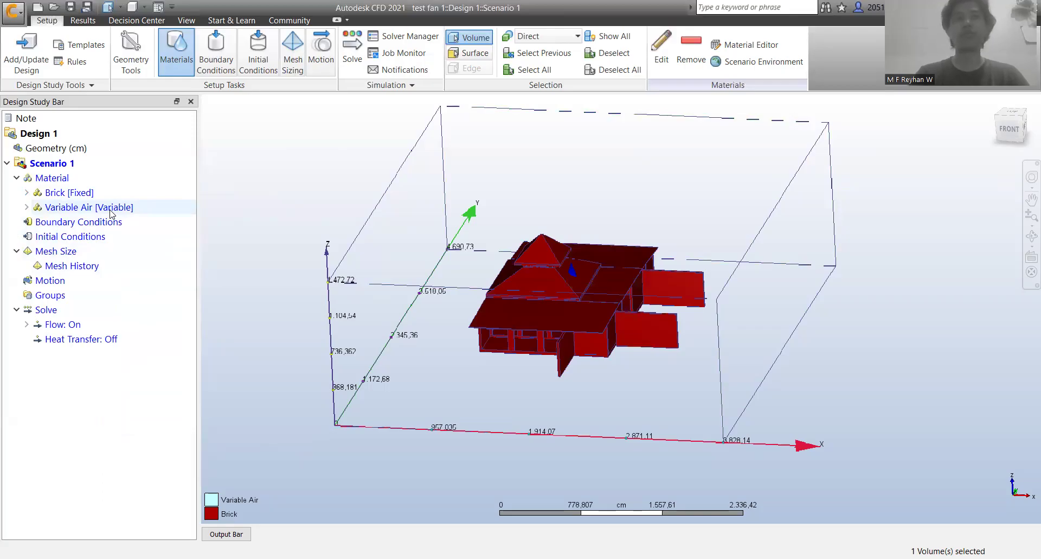
{"action": "mouse_move", "coordinate": [111, 213]}
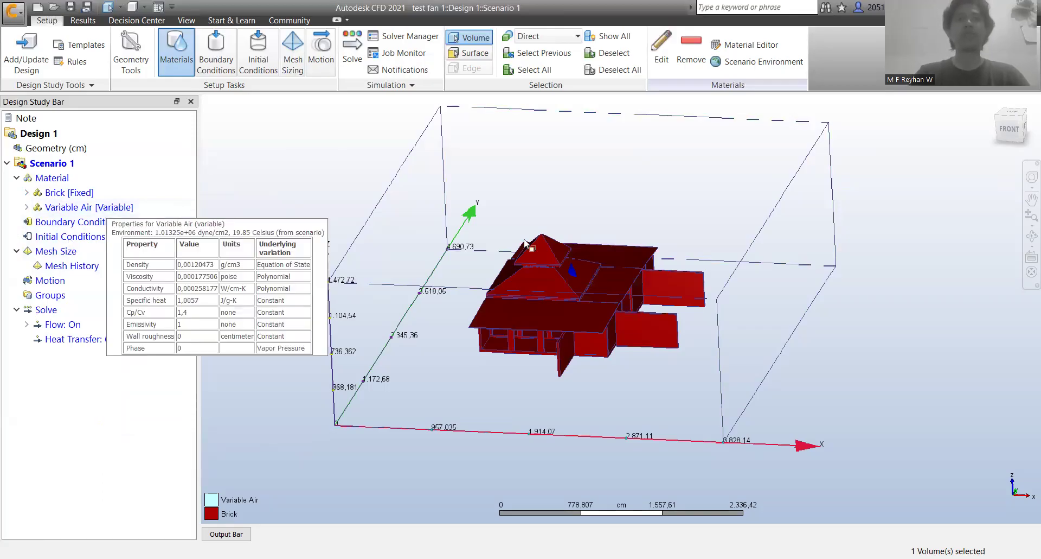
Step: Clear the selection and give the external air volume an initial temperature condition of 30 Celsius, static
{"action": "left_click", "coordinate": [630, 70]}
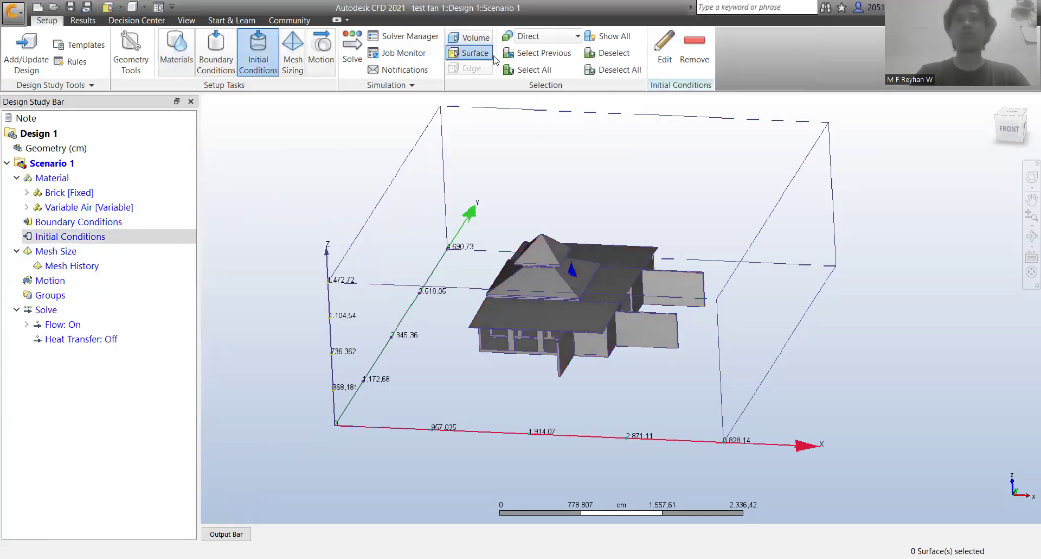
{"action": "left_click", "coordinate": [469, 36]}
{"action": "left_click", "coordinate": [754, 351]}
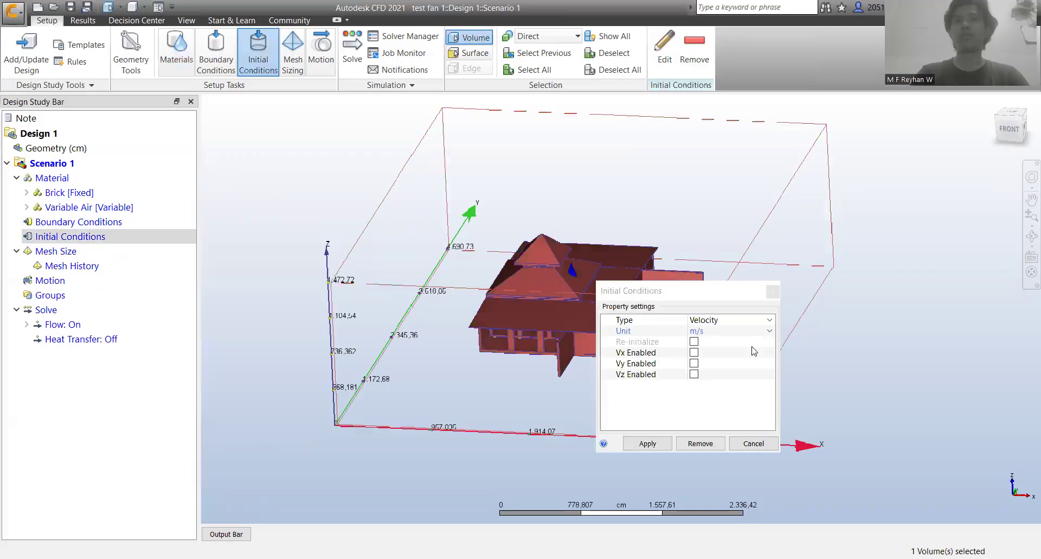
{"action": "left_click", "coordinate": [715, 322]}
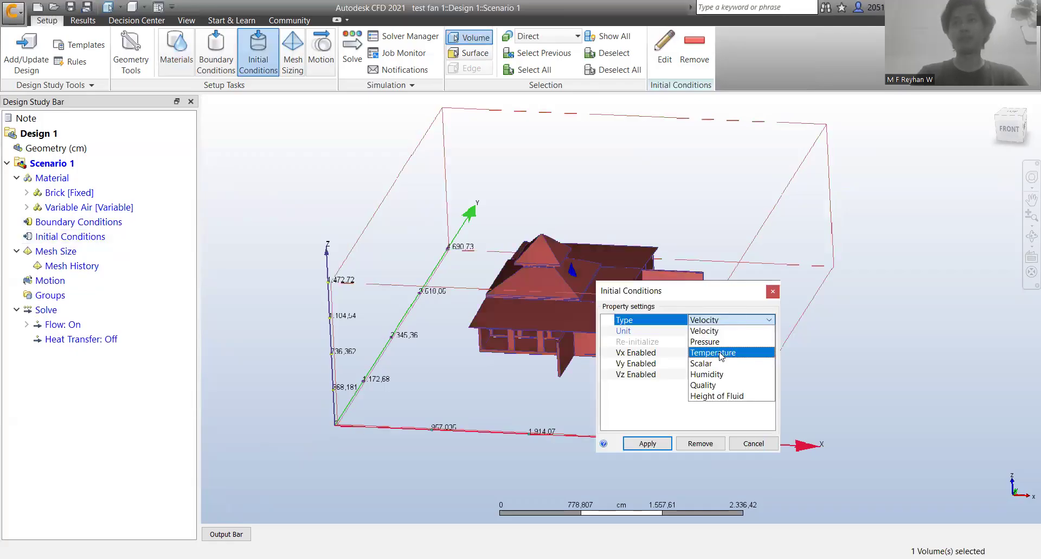
{"action": "left_click", "coordinate": [724, 352]}
{"action": "left_click", "coordinate": [708, 353]}
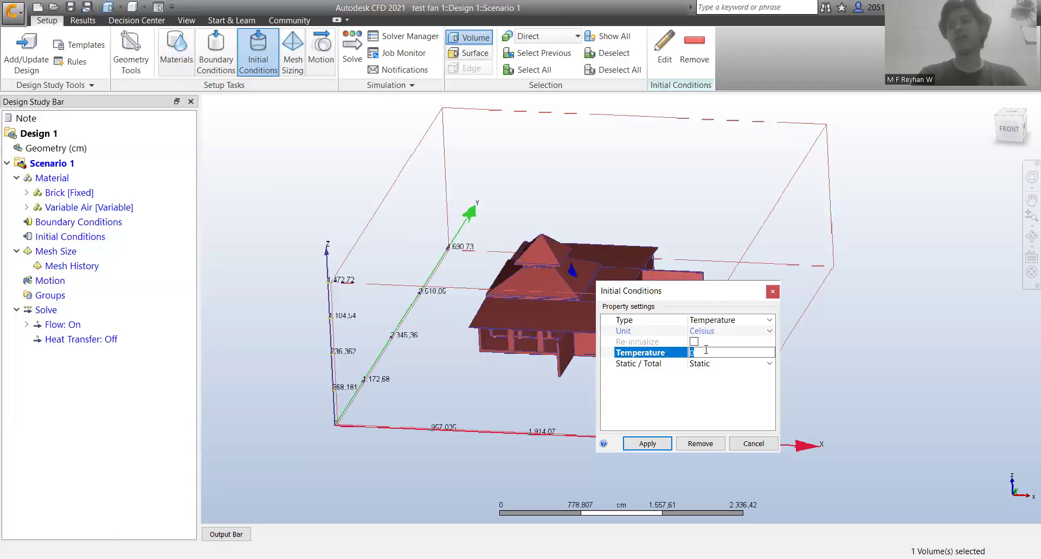
{"action": "left_click", "coordinate": [648, 443]}
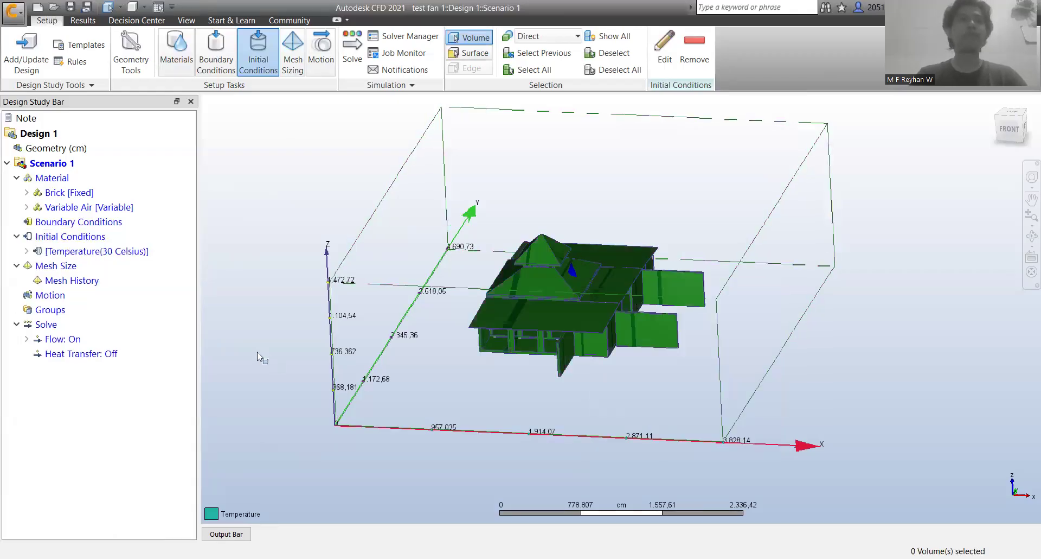
Step: Apply a steady-state normal velocity boundary condition of 2.8 m/s to the air volume's side face at X = 0
{"action": "left_click", "coordinate": [61, 225]}
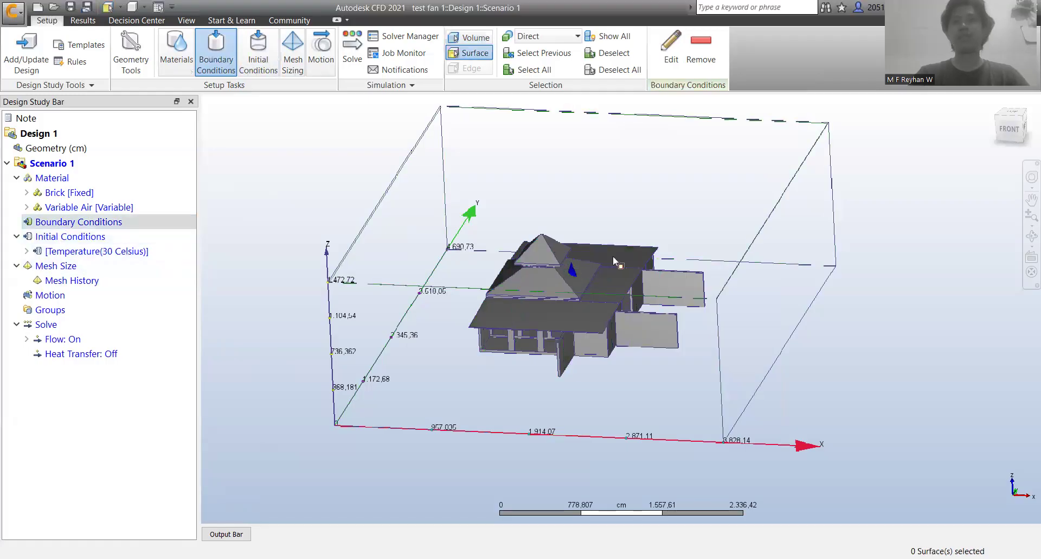
{"action": "middle_click_drag", "start_coordinate": [571, 265], "coordinate": [325, 312], "text": "shift"}
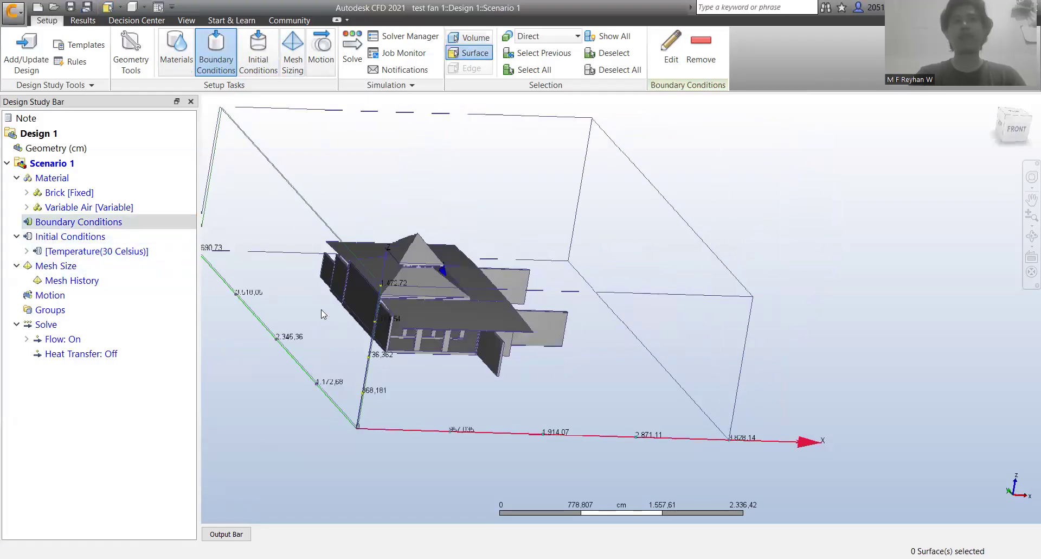
{"action": "left_click", "coordinate": [671, 42]}
{"action": "left_click", "coordinate": [263, 271]}
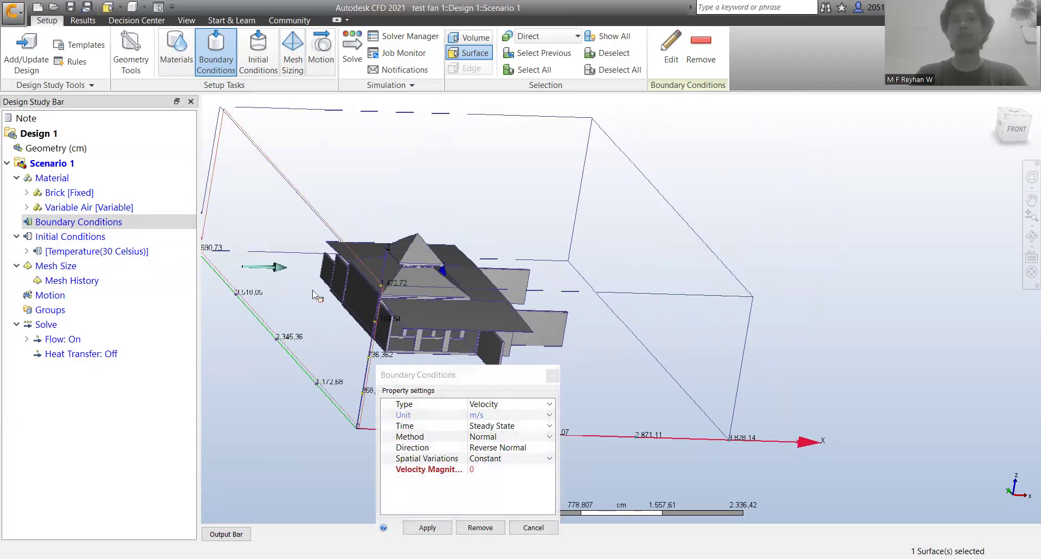
{"action": "left_click", "coordinate": [729, 346]}
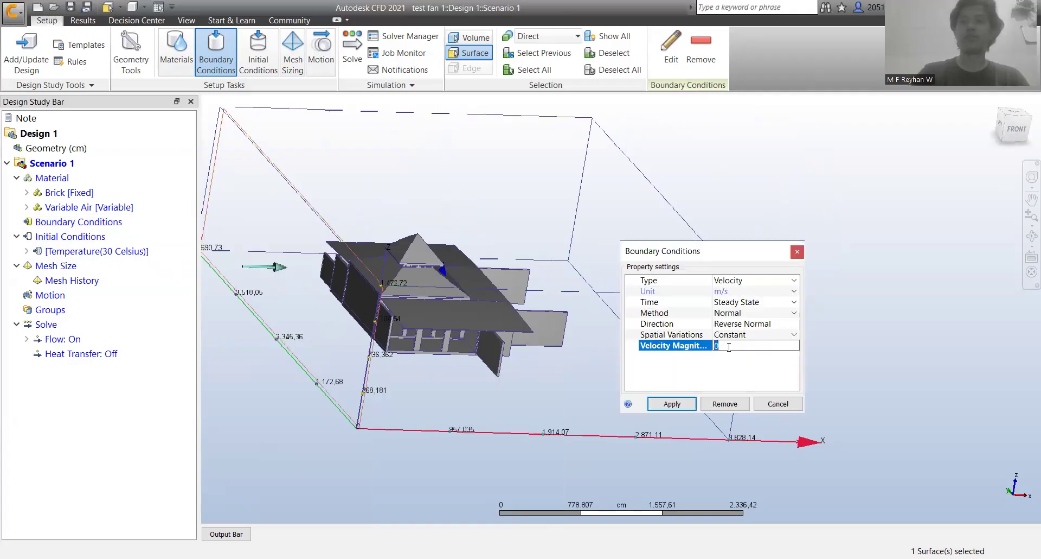
{"action": "type", "text": "2,8"}
{"action": "left_click", "coordinate": [679, 405]}
Step: Apply a static gage pressure boundary condition of 0 Pa to the air volume's face opposite the velocity inlet
{"action": "middle_click_drag", "start_coordinate": [728, 321], "coordinate": [767, 288], "text": "shift"}
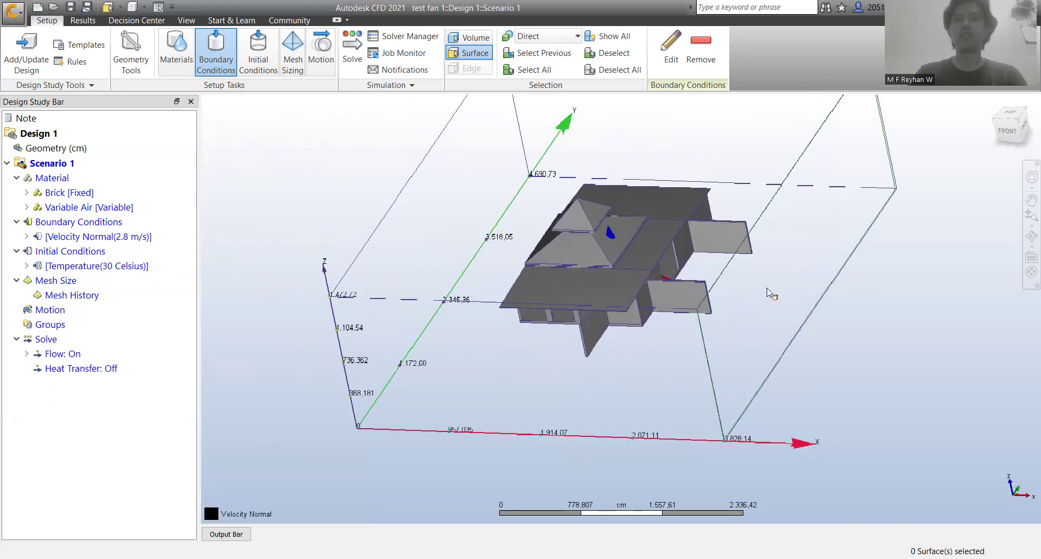
{"action": "left_click", "coordinate": [846, 327]}
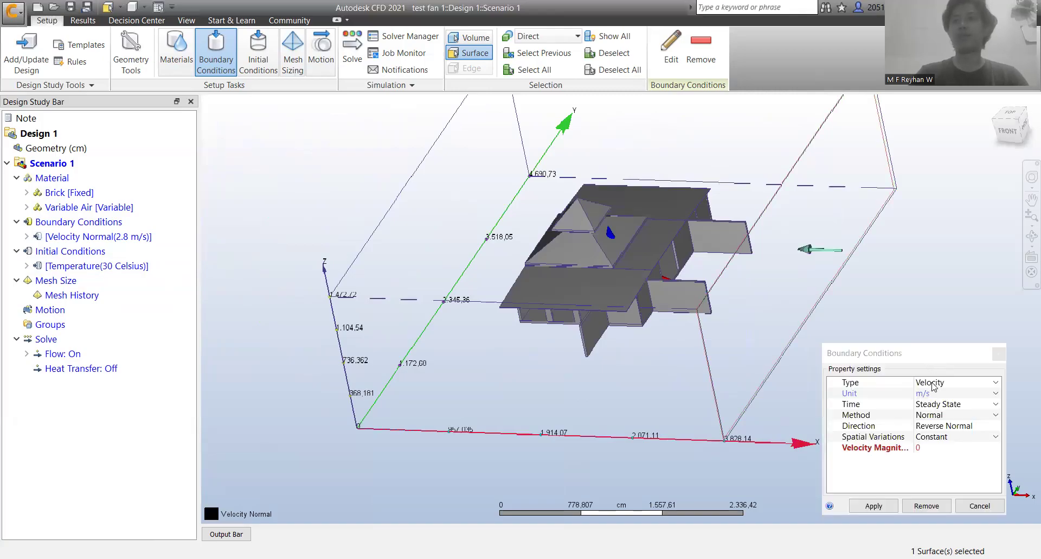
{"action": "left_click", "coordinate": [933, 383]}
{"action": "left_click", "coordinate": [933, 436]}
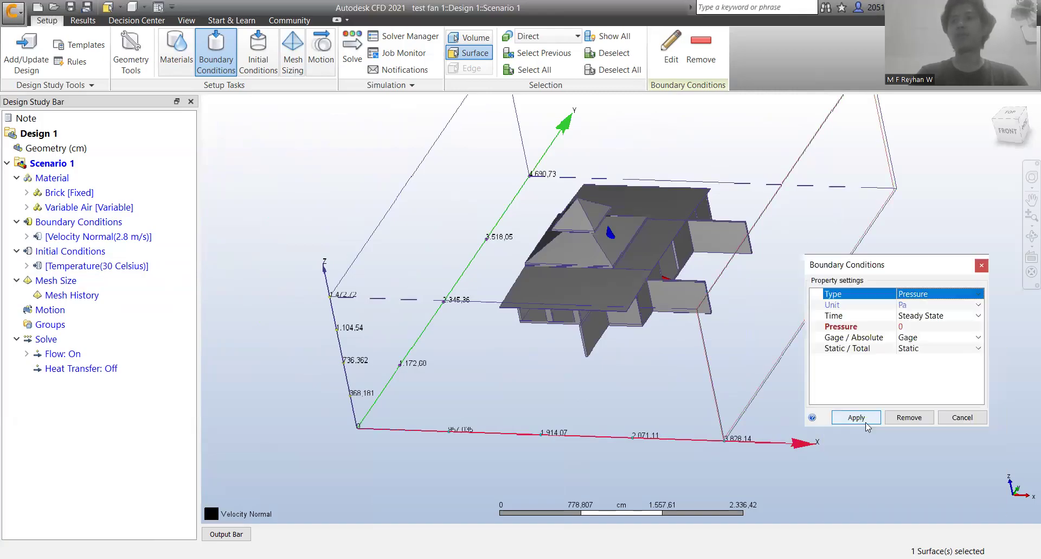
{"action": "left_click", "coordinate": [863, 423]}
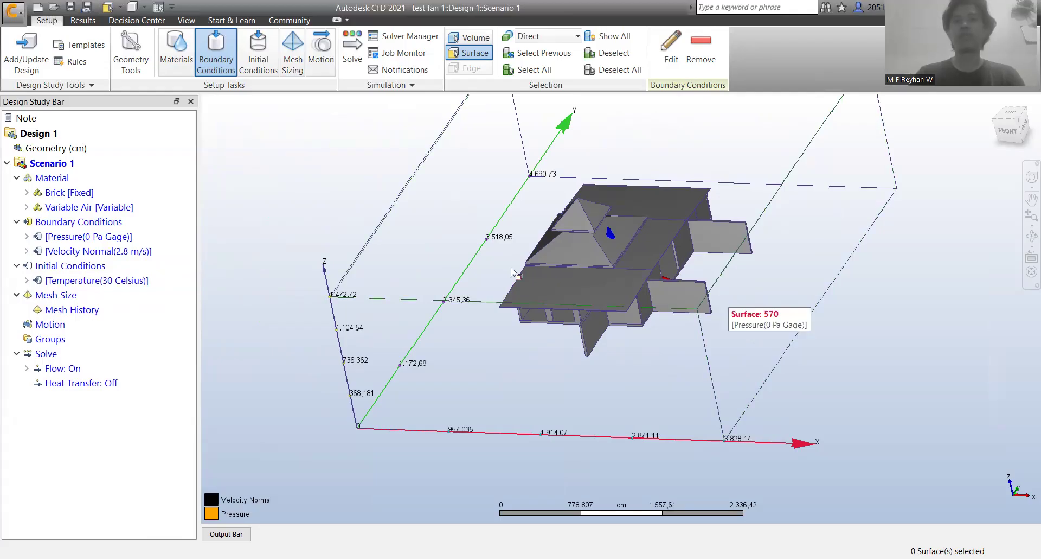
Step: Add a steady-state static temperature boundary condition of 28 Celsius to the velocity inlet face of the air volume
{"action": "middle_click_drag", "start_coordinate": [602, 269], "coordinate": [667, 276], "text": "shift"}
{"action": "left_click", "coordinate": [315, 296]}
{"action": "left_click", "coordinate": [669, 40]}
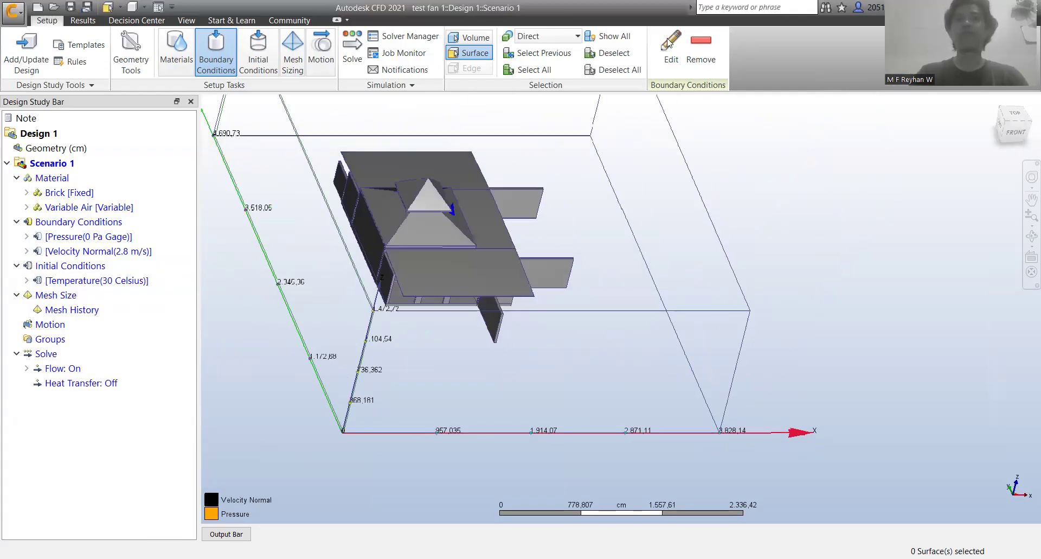
{"action": "left_click", "coordinate": [672, 280]}
{"action": "key", "text": "Return"}
{"action": "left_click", "coordinate": [646, 323]}
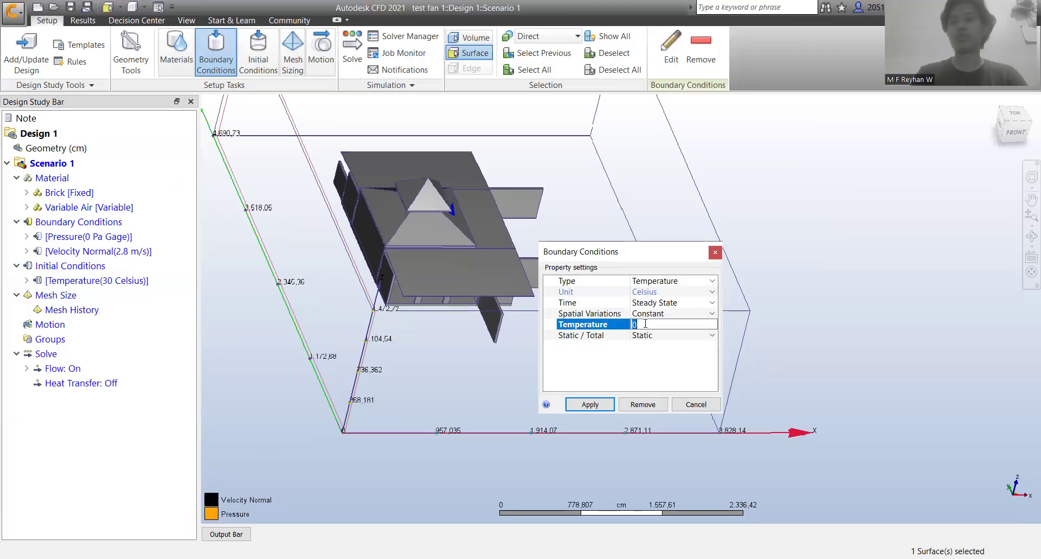
{"action": "type", "text": "28"}
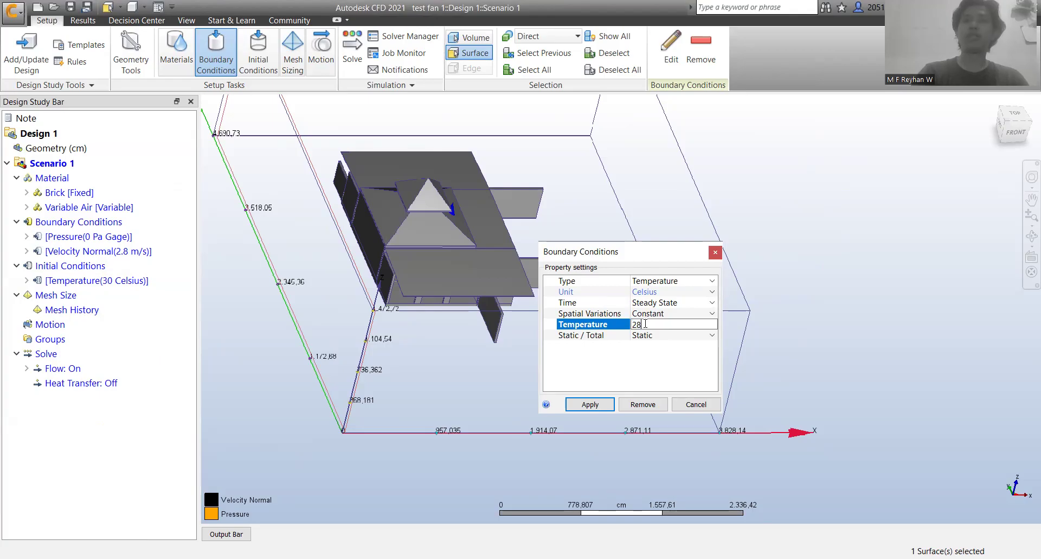
{"action": "left_click", "coordinate": [590, 404]}
Step: Switch to volume selection and hide the outer air volume around the house
{"action": "middle_click_drag", "start_coordinate": [543, 293], "coordinate": [554, 268], "text": "shift"}
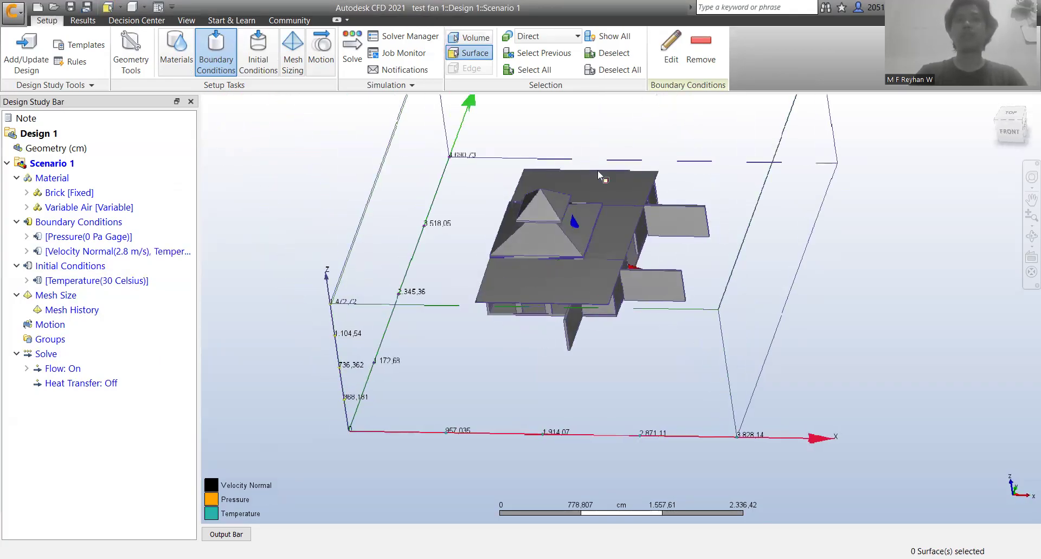
{"action": "left_click", "coordinate": [470, 37]}
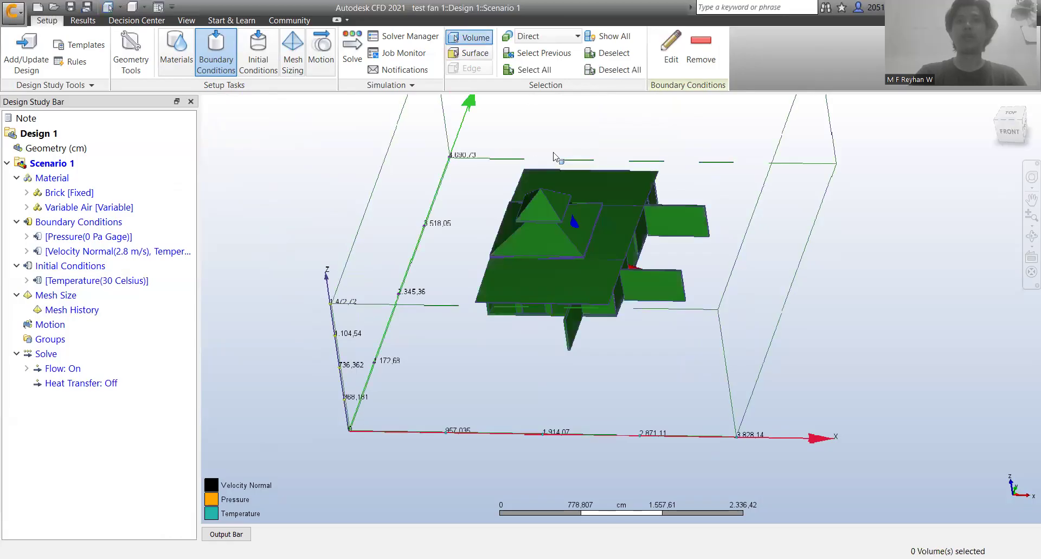
{"action": "right_click", "coordinate": [553, 355]}
{"action": "left_click", "coordinate": [581, 350]}
Step: Examine the front of the house up close, looking through its openings at the interior volumes
{"action": "scroll", "coordinate": [560, 290], "scroll_direction": "down", "scroll_amount": 3}
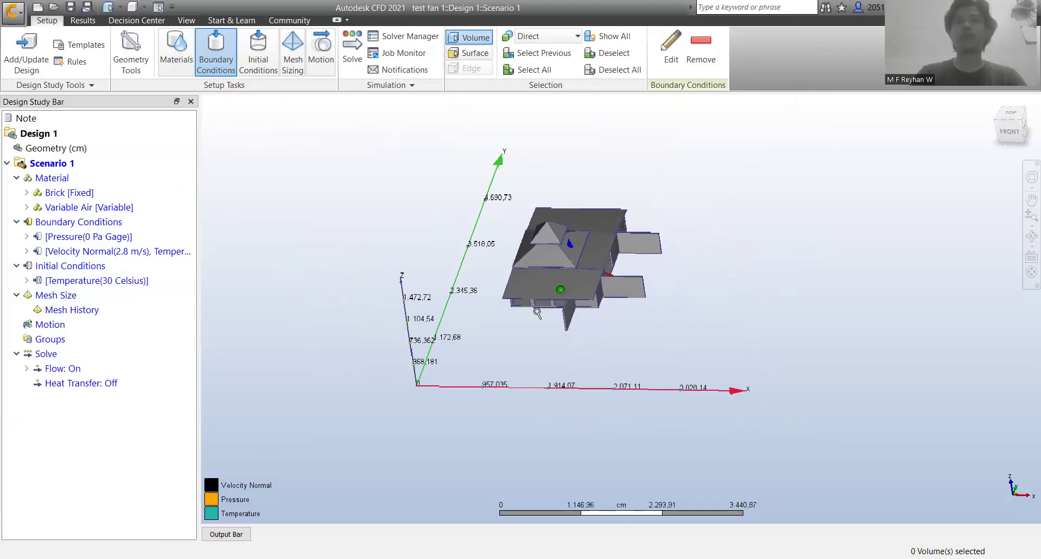
{"action": "scroll", "coordinate": [561, 289], "scroll_direction": "up", "scroll_amount": 8}
{"action": "middle_click_drag", "start_coordinate": [533, 336], "coordinate": [602, 354], "text": "shift"}
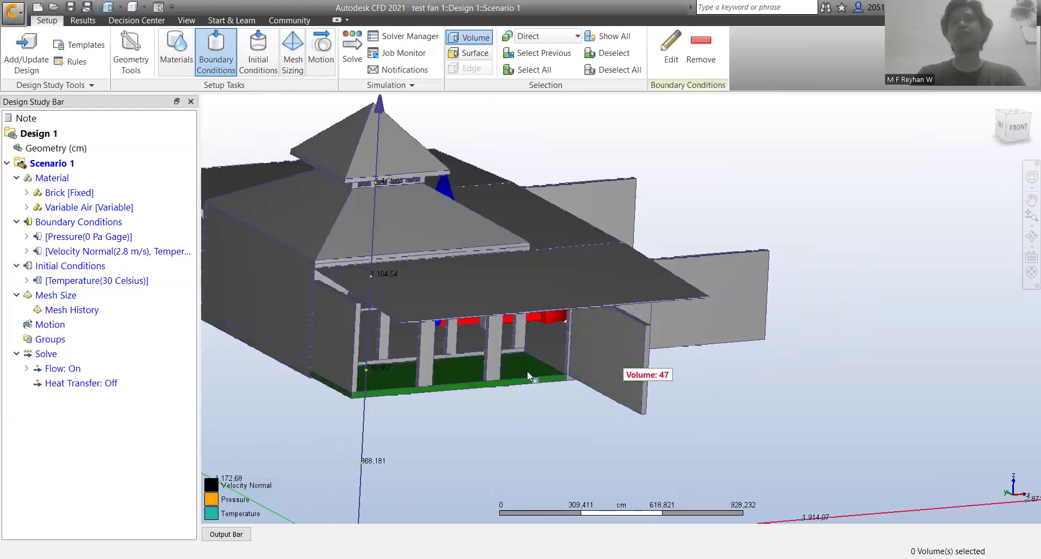
{"action": "middle_click_drag", "start_coordinate": [602, 347], "coordinate": [443, 360], "text": "shift"}
{"action": "scroll", "coordinate": [444, 360], "scroll_direction": "up", "scroll_amount": 5}
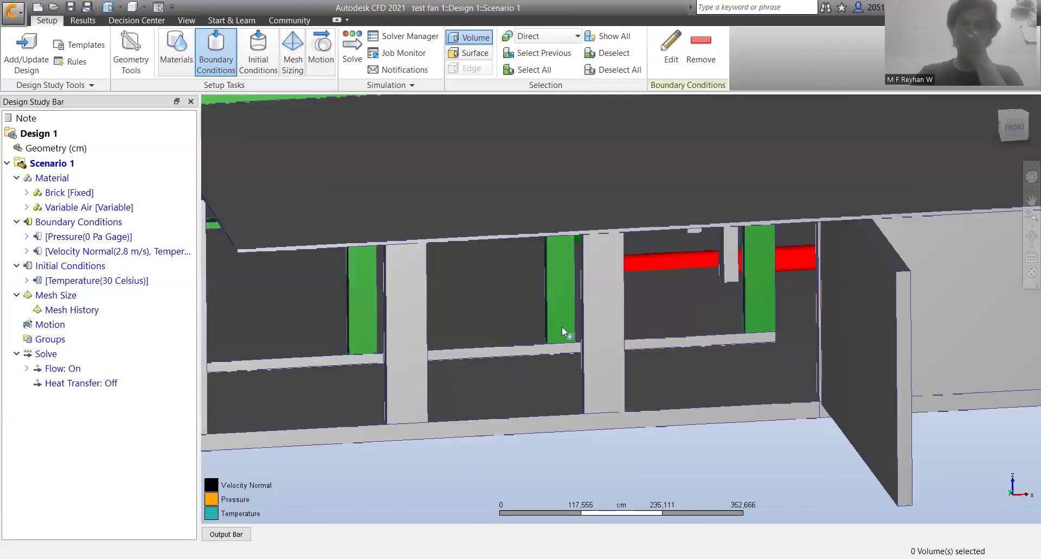
{"action": "scroll", "coordinate": [559, 324], "scroll_direction": "down", "scroll_amount": 3}
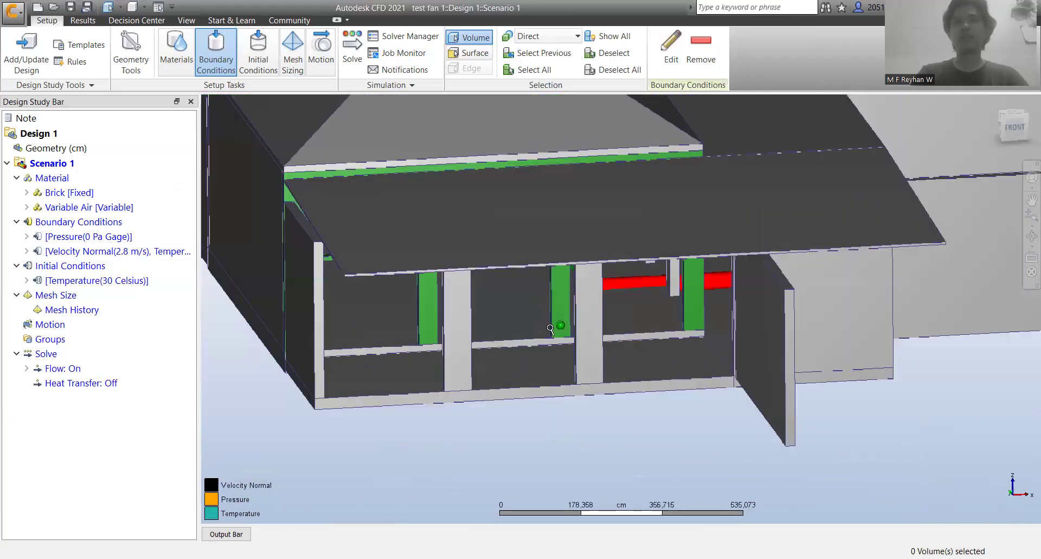
{"action": "scroll", "coordinate": [553, 311], "scroll_direction": "up", "scroll_amount": 4}
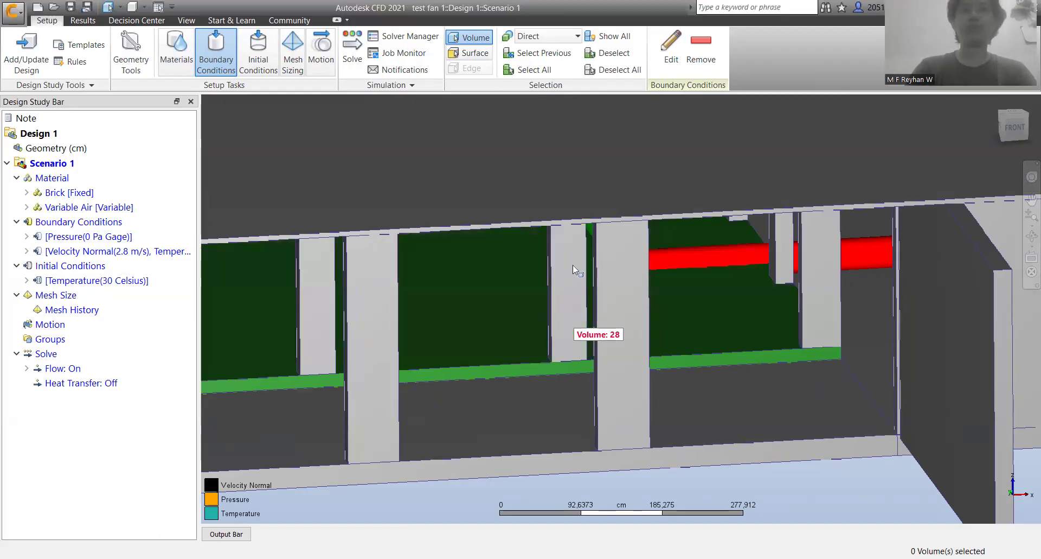
Step: Apply a steady-state heat generation boundary condition of 1200 W/m3 to the left of the two front columns
{"action": "left_click", "coordinate": [464, 54]}
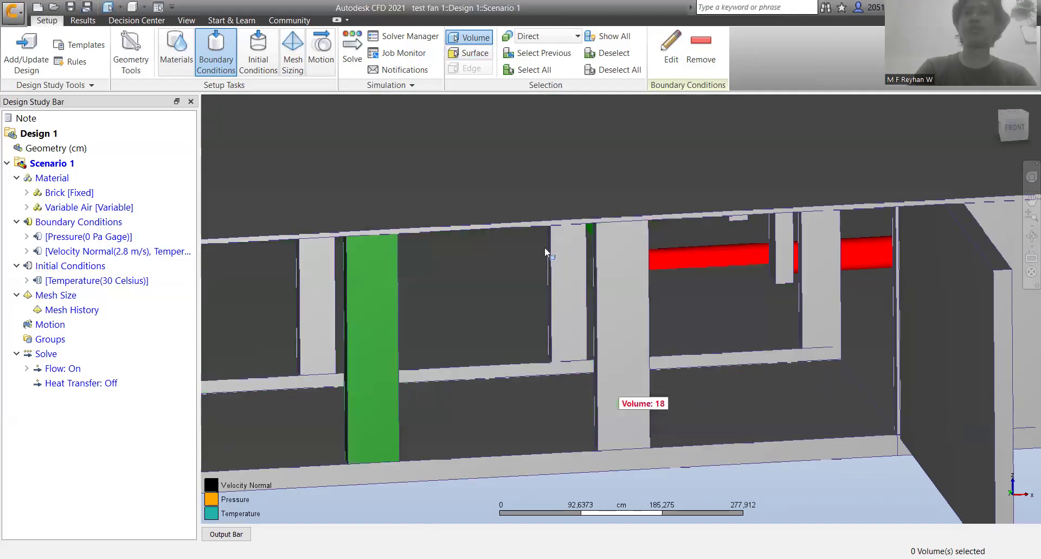
{"action": "left_click", "coordinate": [368, 383]}
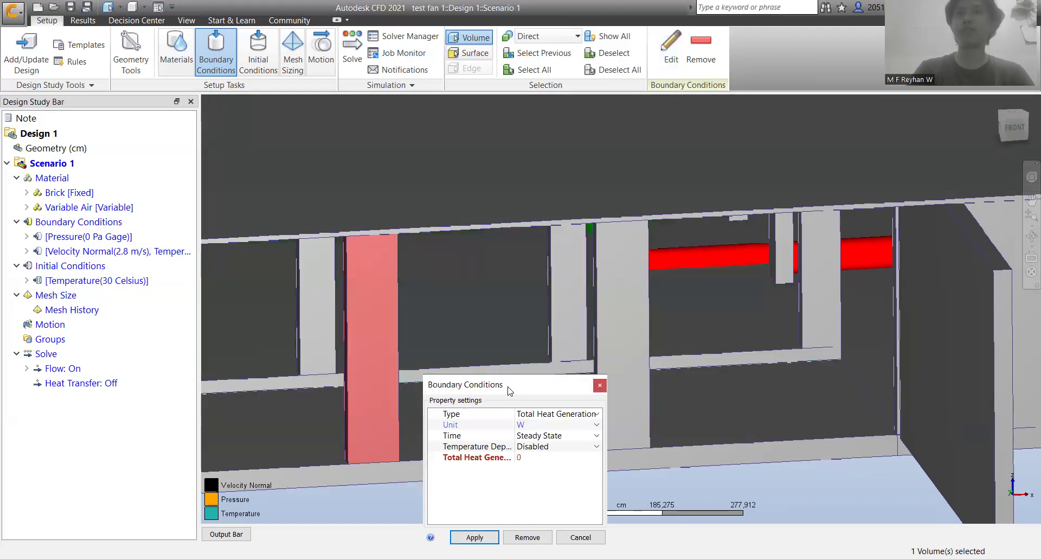
{"action": "left_click_drag", "start_coordinate": [510, 390], "coordinate": [714, 195]}
{"action": "left_click", "coordinate": [759, 219]}
{"action": "left_click", "coordinate": [749, 241]}
{"action": "left_click", "coordinate": [737, 264]}
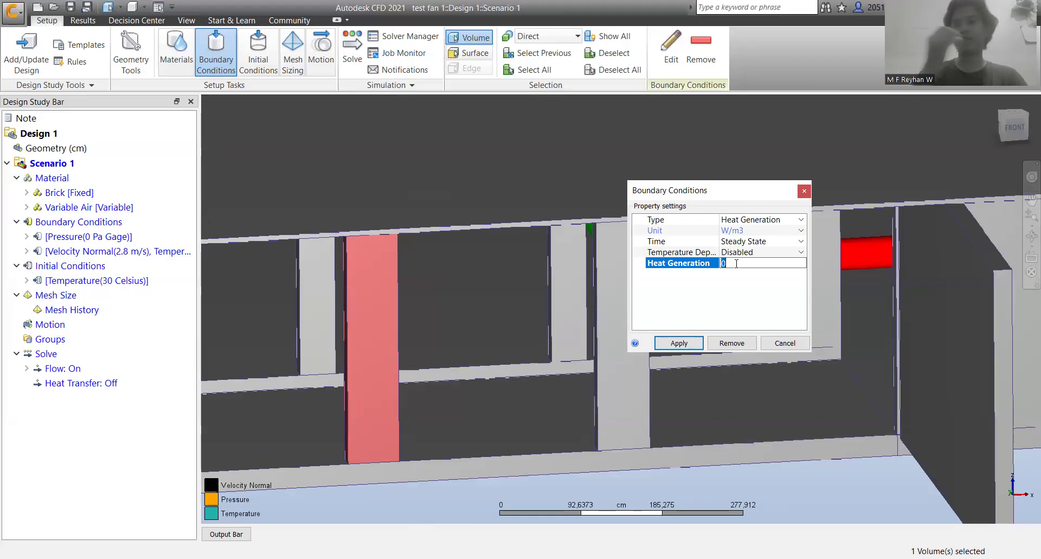
{"action": "type", "text": "1200"}
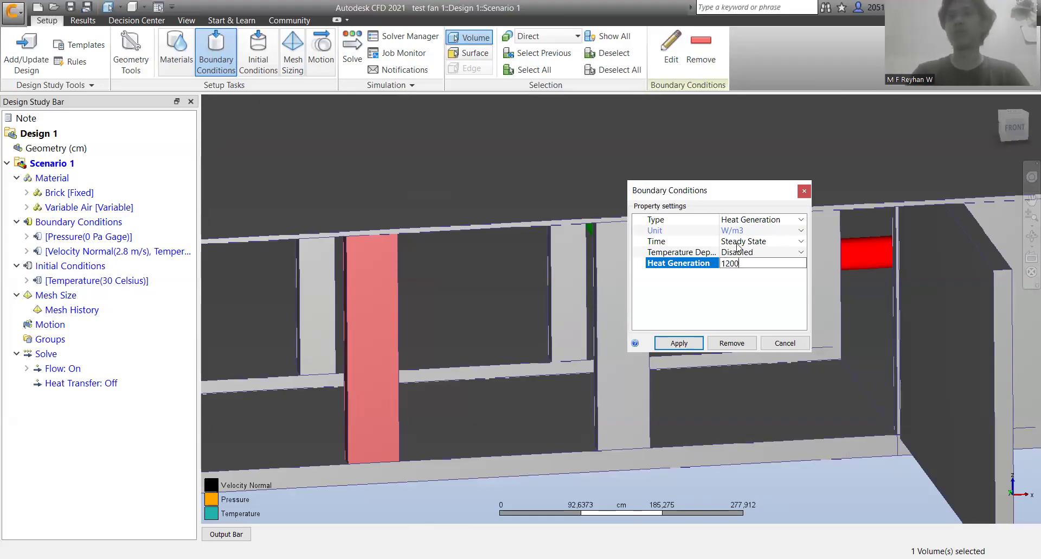
{"action": "left_click", "coordinate": [691, 344]}
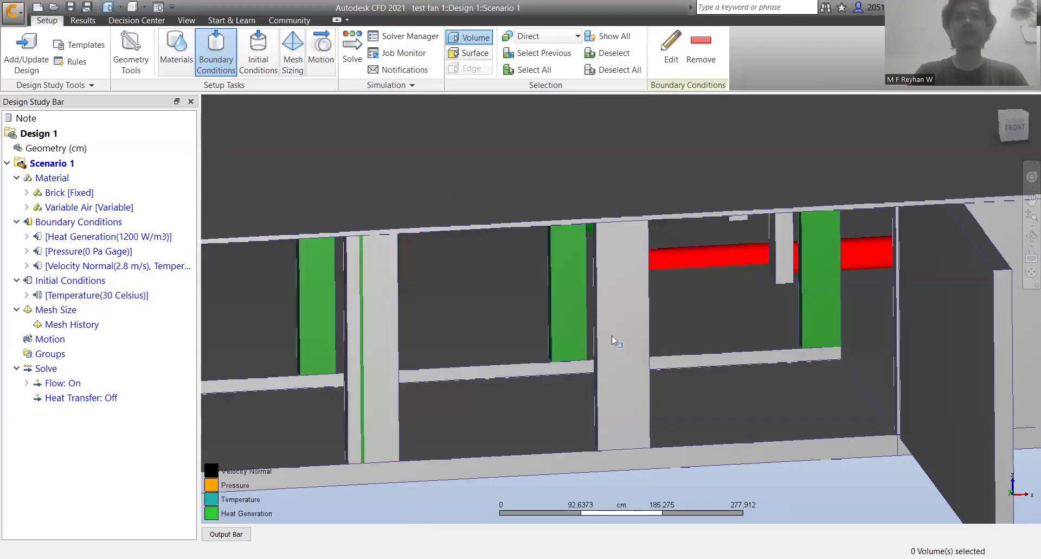
Step: Apply a steady-state heat generation boundary condition of -500 W/m3 to the neighbouring front column on the right
{"action": "left_click", "coordinate": [627, 337]}
{"action": "left_click", "coordinate": [623, 304]}
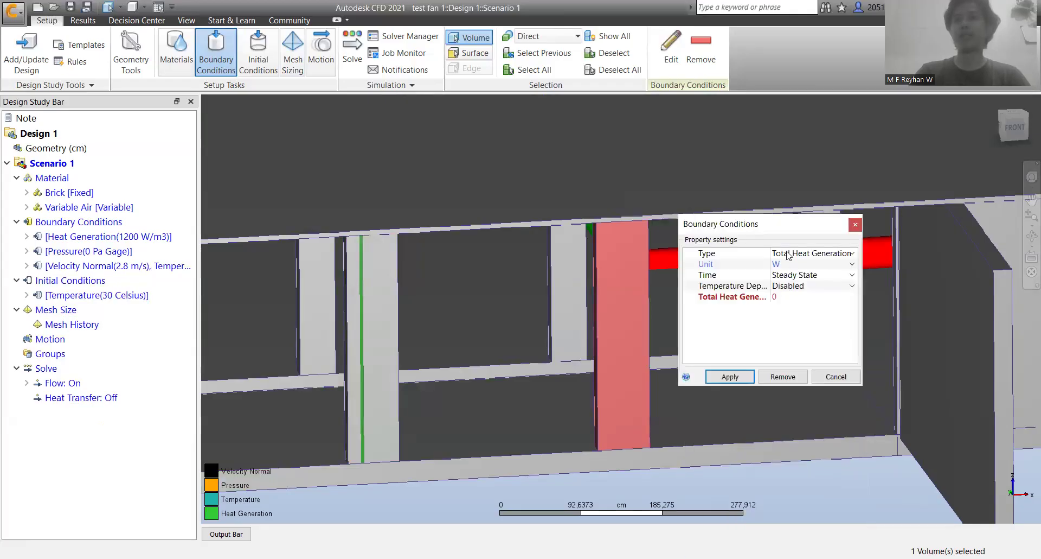
{"action": "left_click", "coordinate": [780, 296]}
{"action": "left_click", "coordinate": [754, 296]}
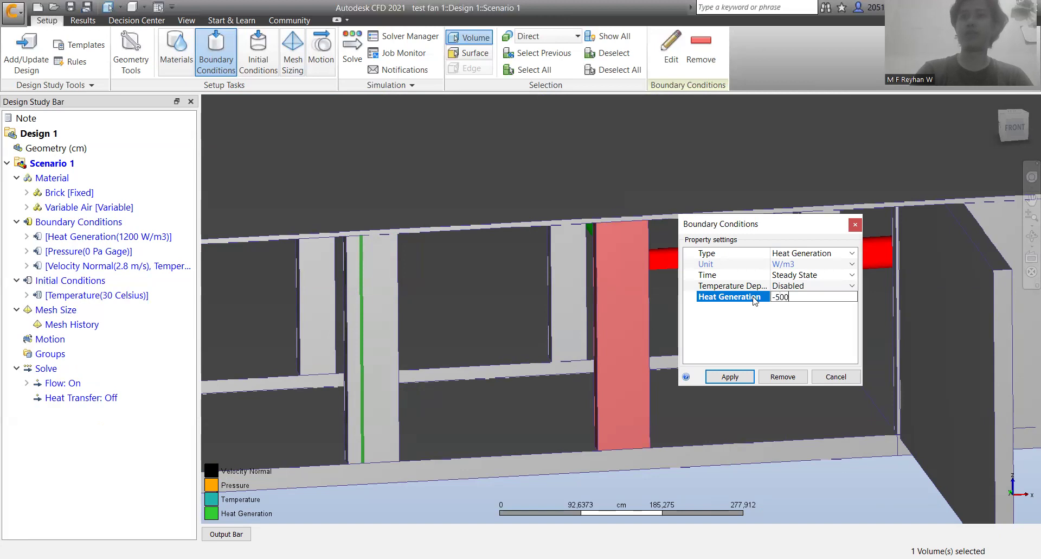
{"action": "left_click", "coordinate": [739, 378]}
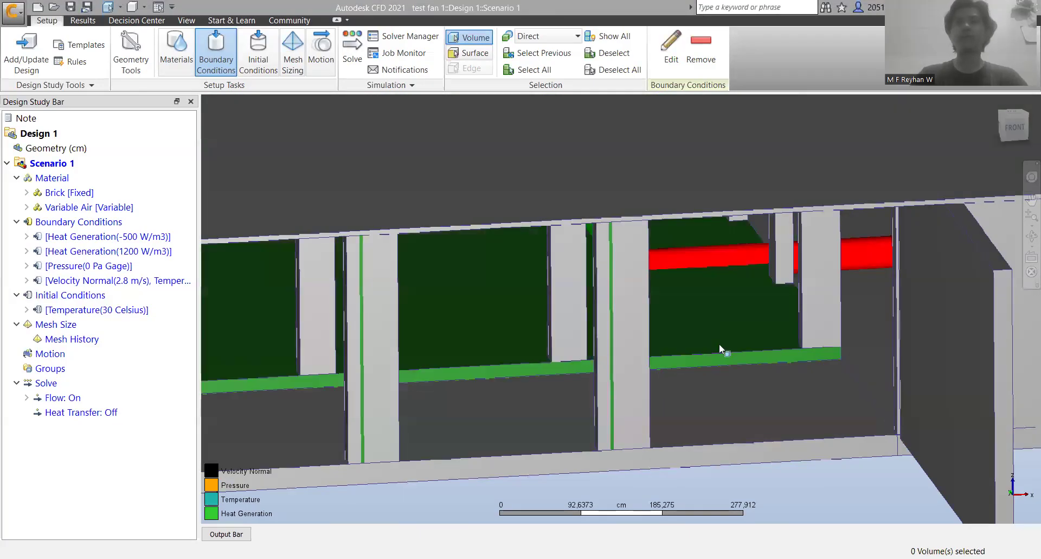
Step: Configure the solver physics with incompressible flow, heat transfer and radiation enabled, and gravity direction 0;0;-1
{"action": "scroll", "coordinate": [720, 344], "scroll_direction": "down", "scroll_amount": 5}
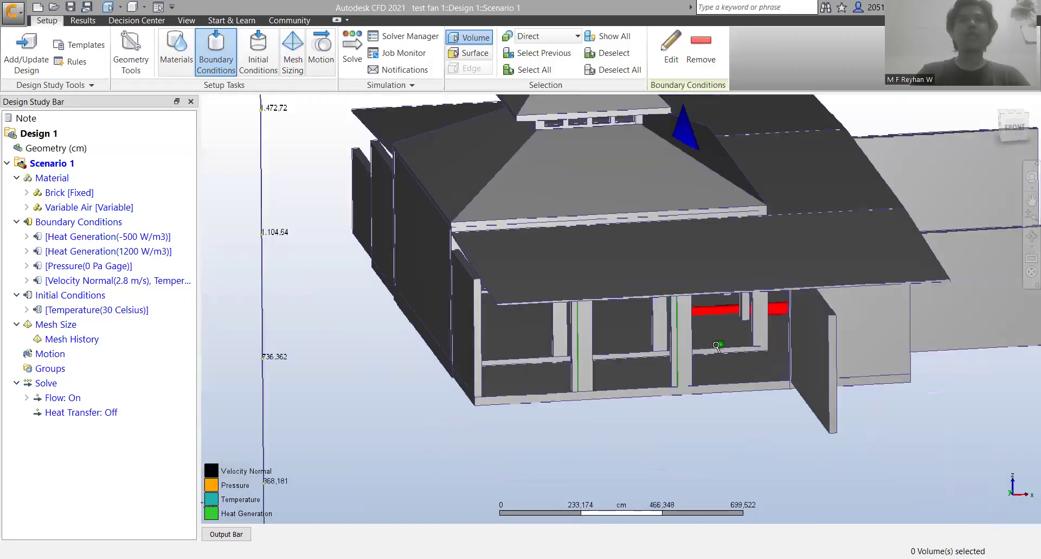
{"action": "mouse_move", "coordinate": [850, 307]}
{"action": "middle_mouse_down", "text": "shift"}
{"action": "mouse_move", "coordinate": [814, 325]}
{"action": "mouse_move", "coordinate": [820, 307]}
{"action": "mouse_move", "coordinate": [869, 309]}
{"action": "middle_mouse_up", "text": "shift"}
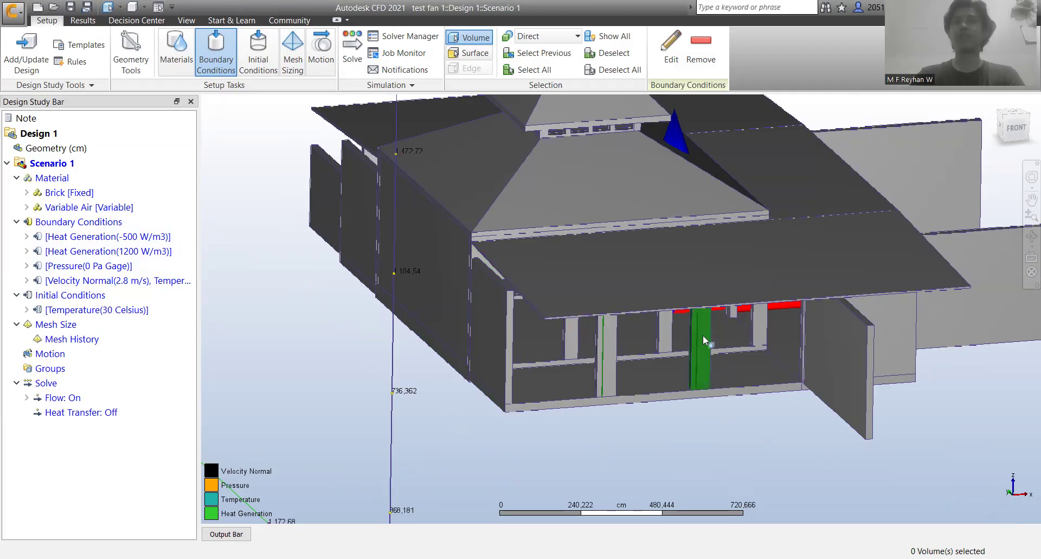
{"action": "left_click", "coordinate": [352, 48]}
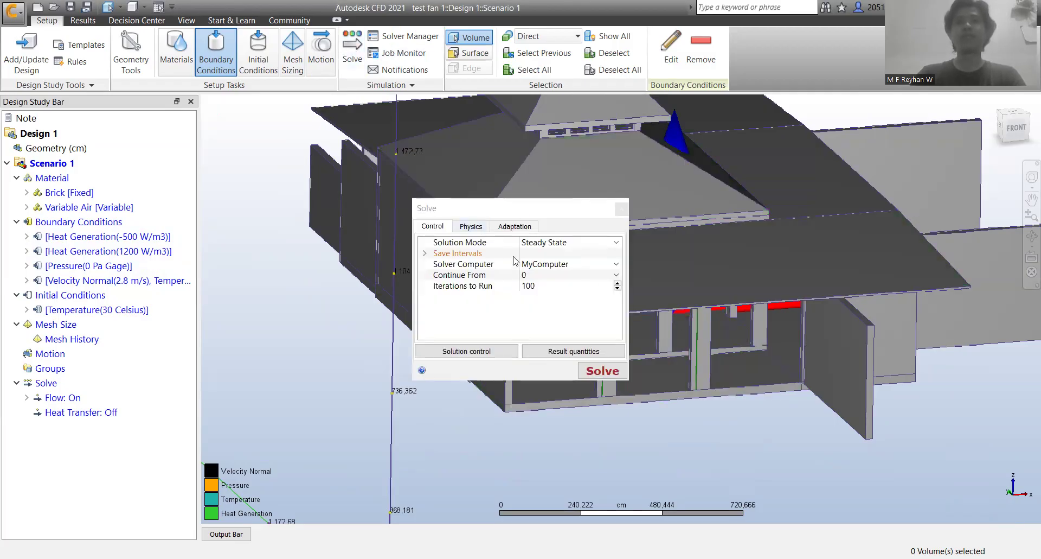
{"action": "left_click", "coordinate": [470, 227]}
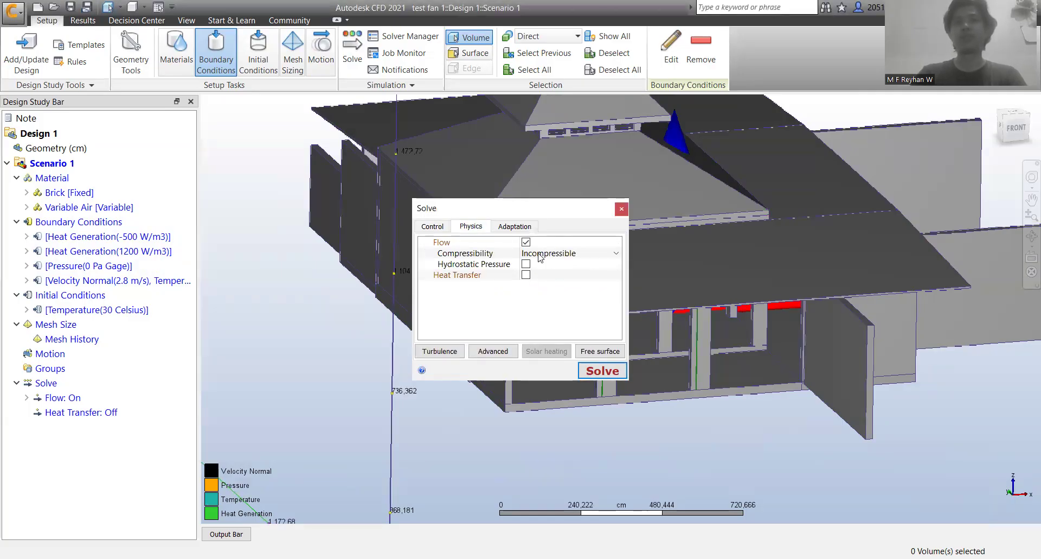
{"action": "left_click", "coordinate": [542, 257]}
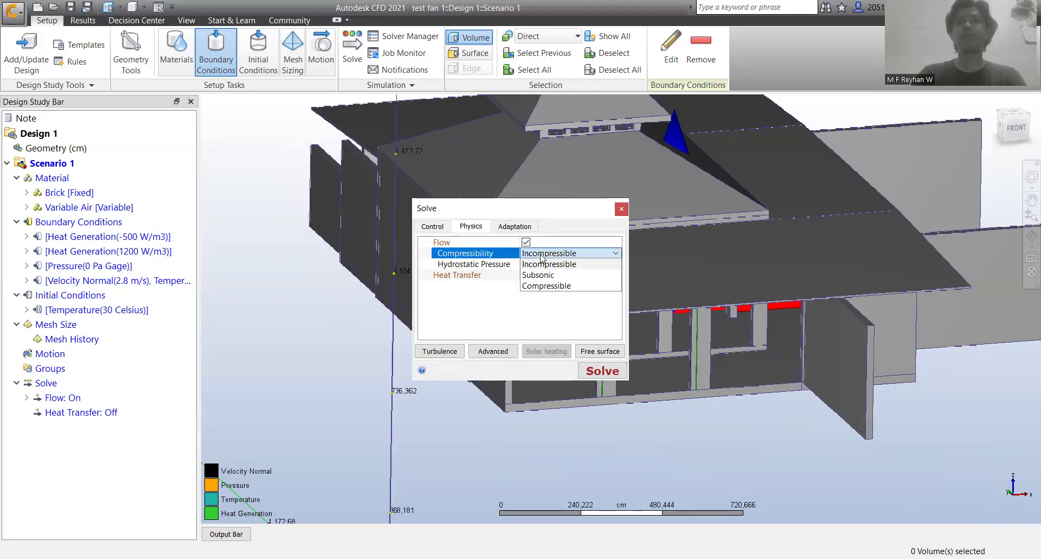
{"action": "left_click", "coordinate": [536, 264]}
{"action": "left_click", "coordinate": [526, 275]}
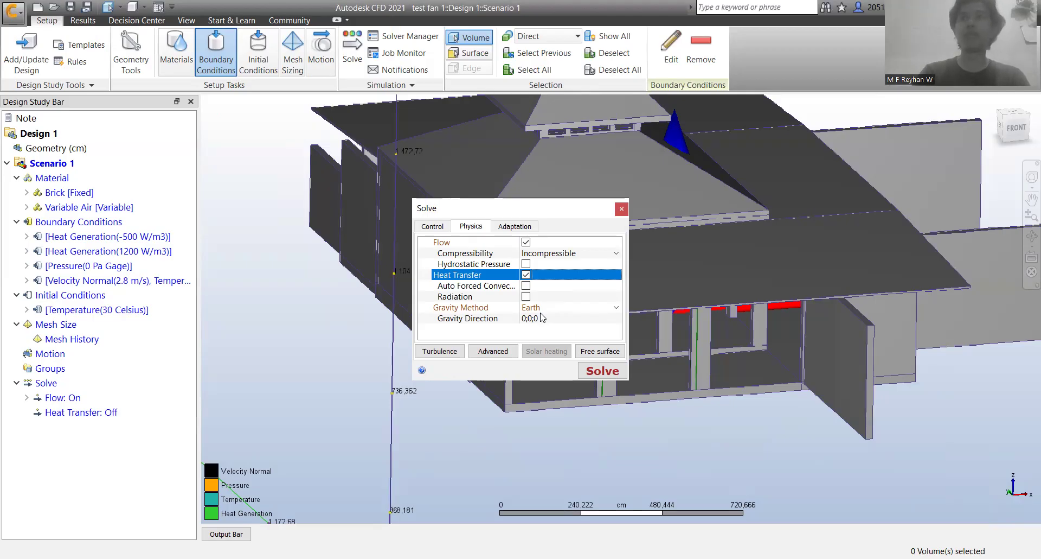
{"action": "left_click", "coordinate": [526, 296]}
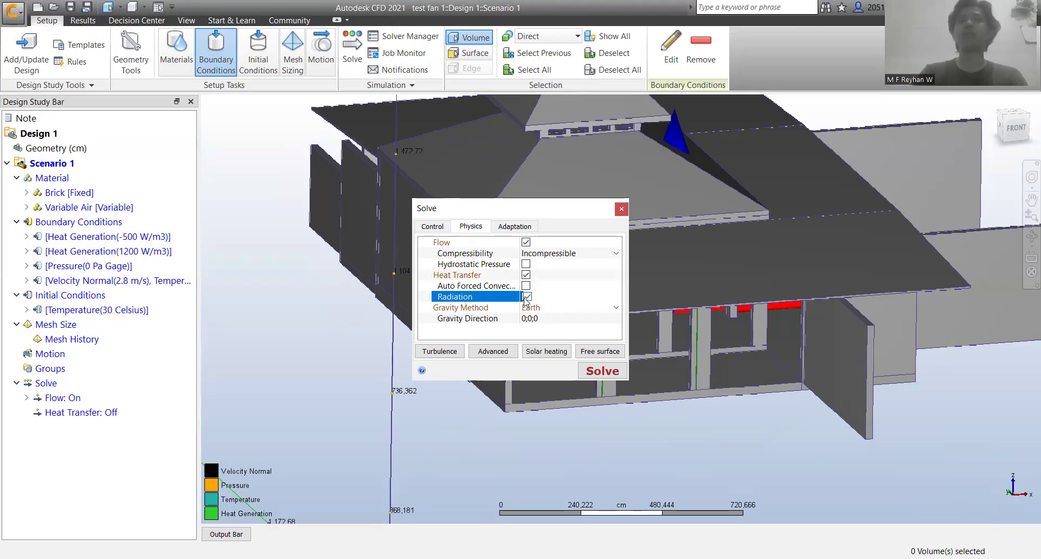
{"action": "double_click", "coordinate": [545, 320]}
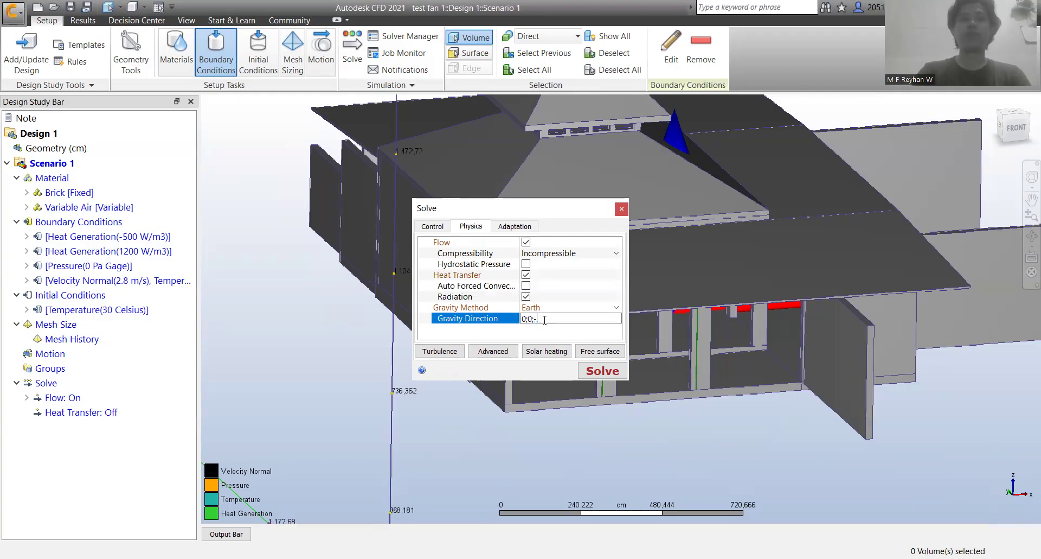
Step: Enable solar heating with Indonesia, Jakarta as the location, switch to manual coordinates and set GMT to 7
{"action": "left_click", "coordinate": [546, 351]}
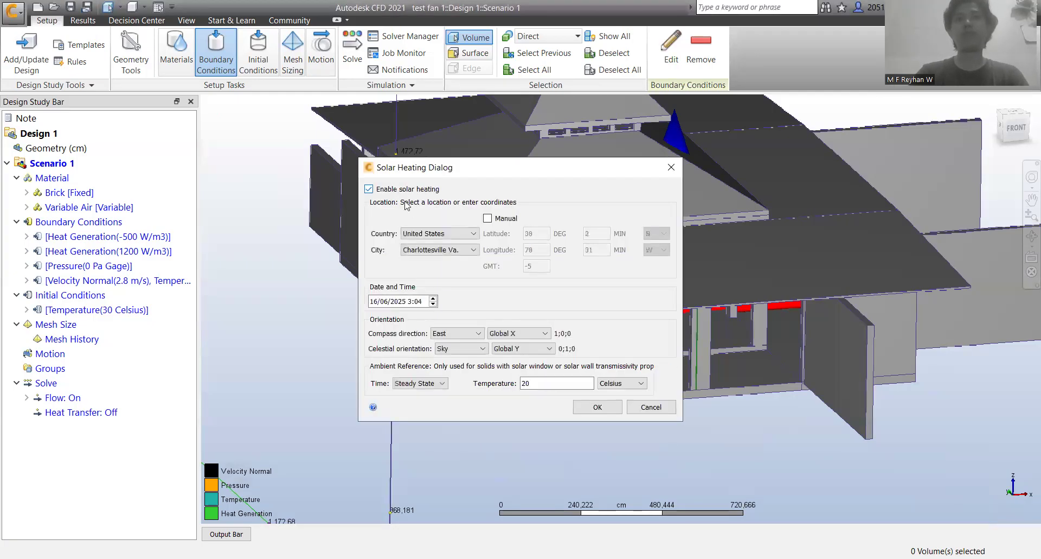
{"action": "left_click", "coordinate": [422, 235]}
{"action": "scroll", "coordinate": [431, 264], "scroll_direction": "up", "scroll_amount": 10}
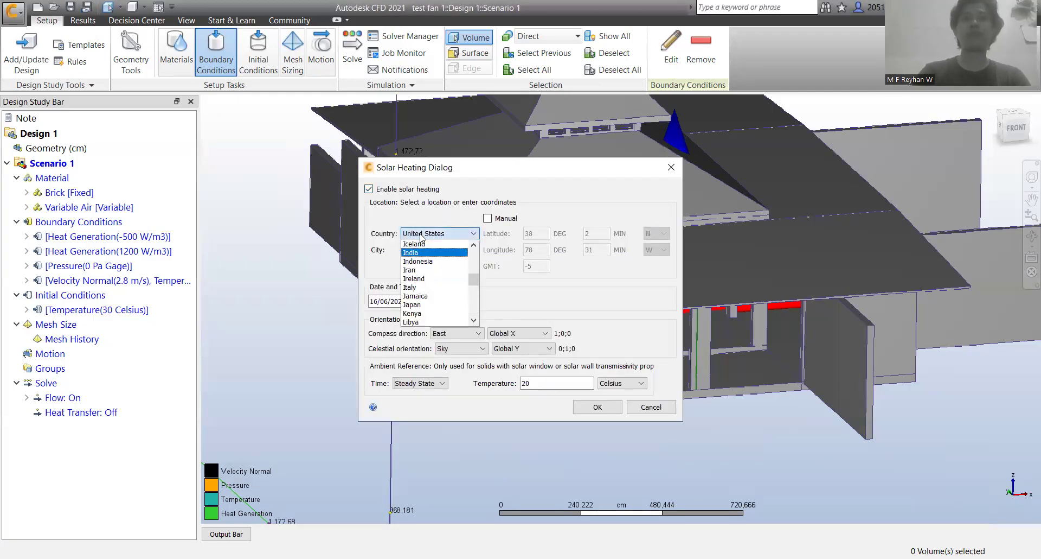
{"action": "left_click", "coordinate": [432, 264]}
{"action": "left_click", "coordinate": [487, 218]}
{"action": "left_click", "coordinate": [541, 264]}
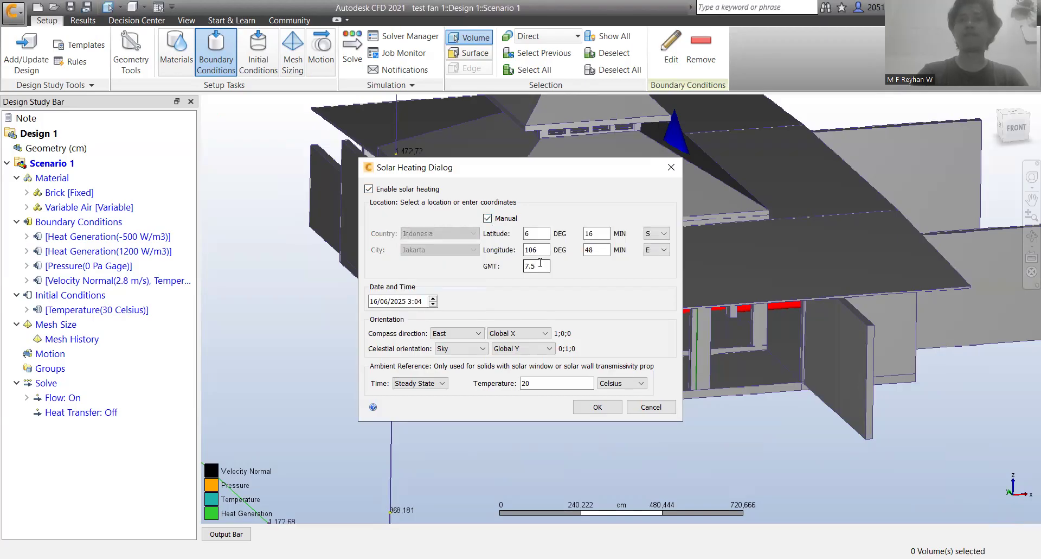
Step: Set the solar heating time to 12:00 and the sky orientation to Global Z, then accept the solar settings
{"action": "left_click", "coordinate": [410, 302]}
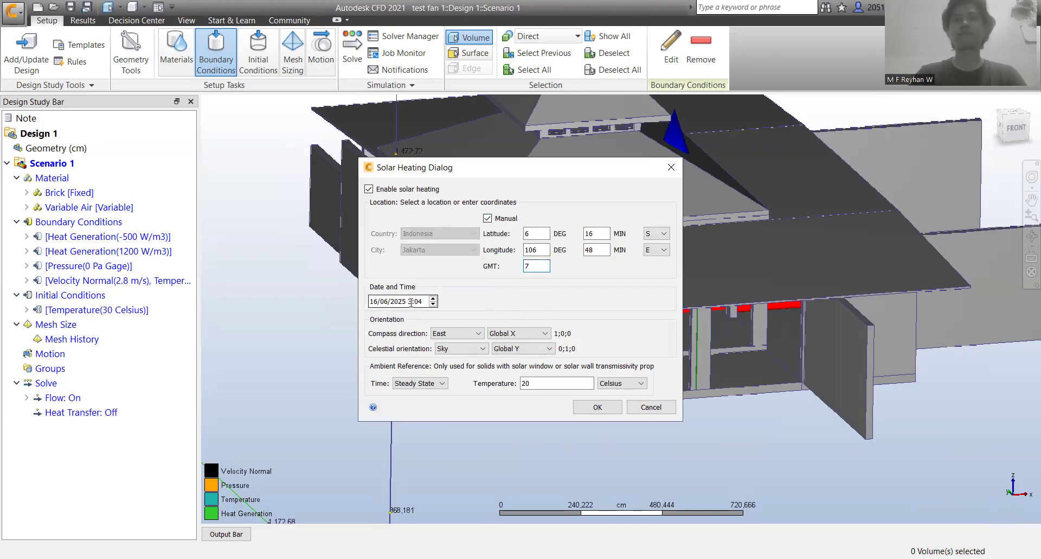
{"action": "type", "text": "12"}
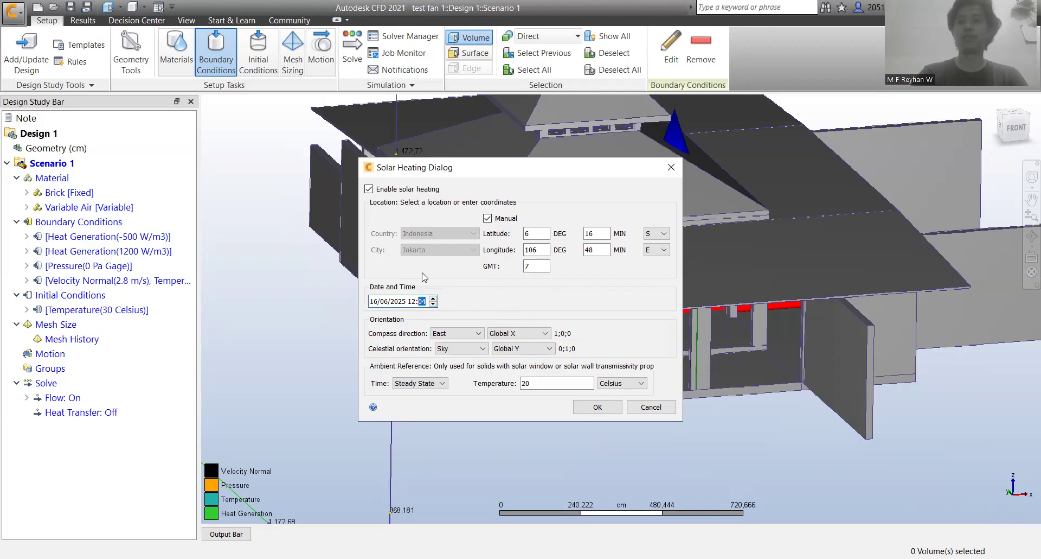
{"action": "left_click", "coordinate": [512, 349]}
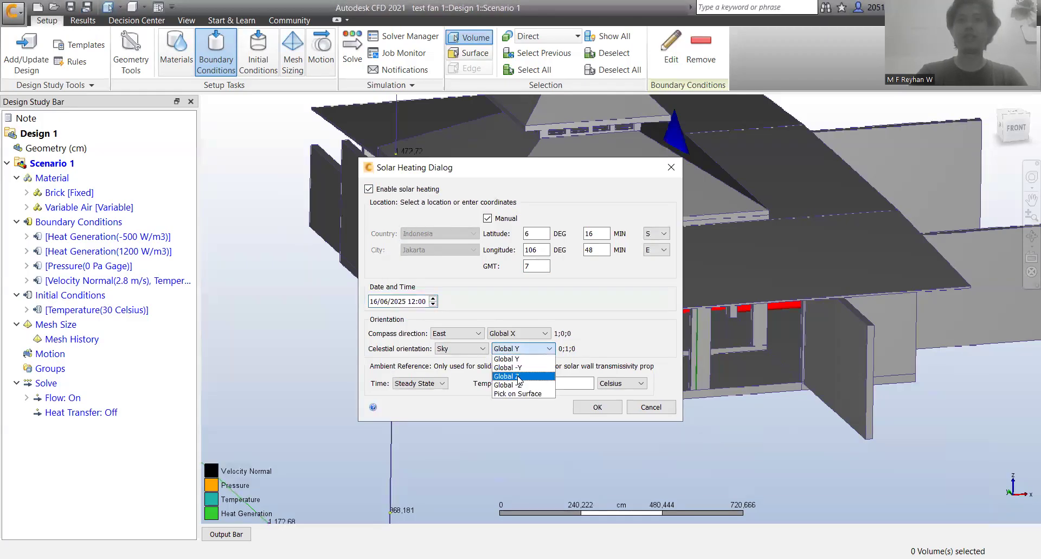
{"action": "left_click", "coordinate": [518, 372]}
{"action": "double_click", "coordinate": [543, 383]}
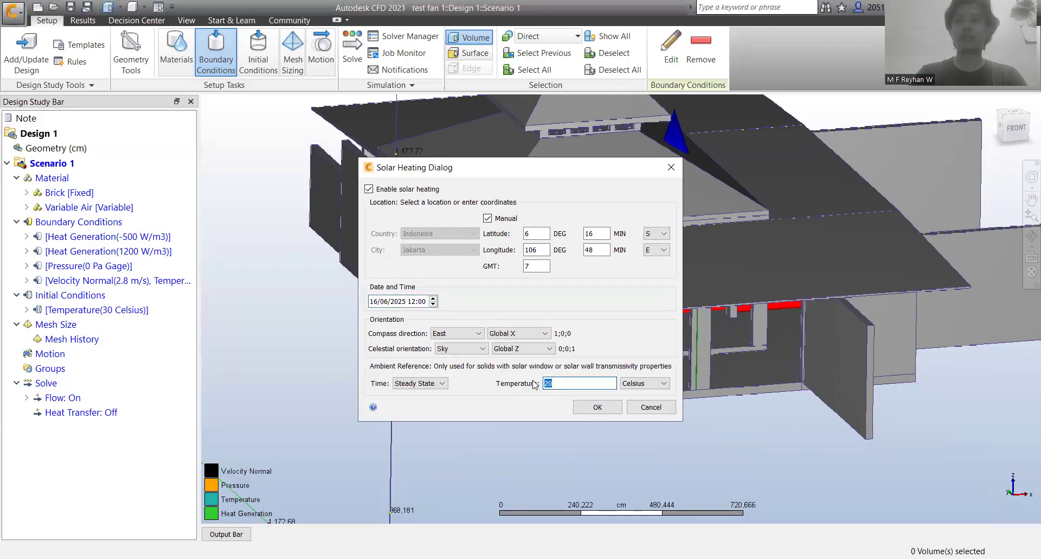
{"action": "left_click", "coordinate": [597, 407]}
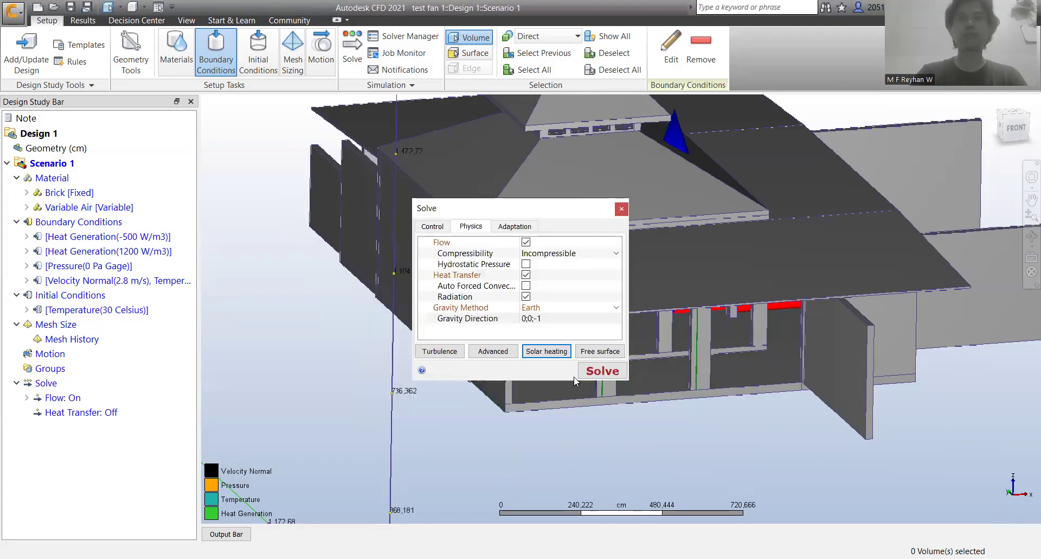
Step: Review the control and physics settings and run the steady-state solve for 100 iterations
{"action": "left_click", "coordinate": [432, 228]}
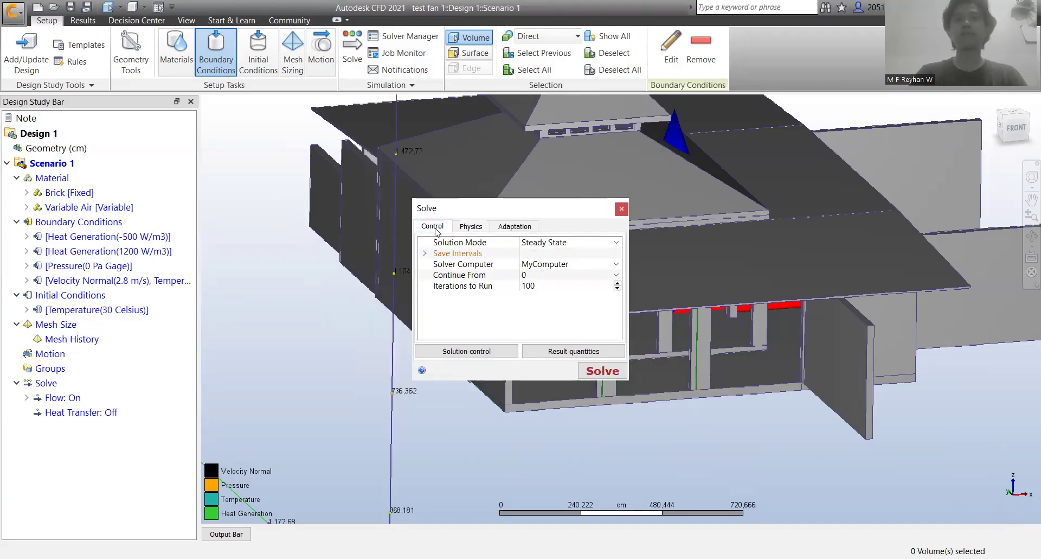
{"action": "left_click", "coordinate": [472, 227]}
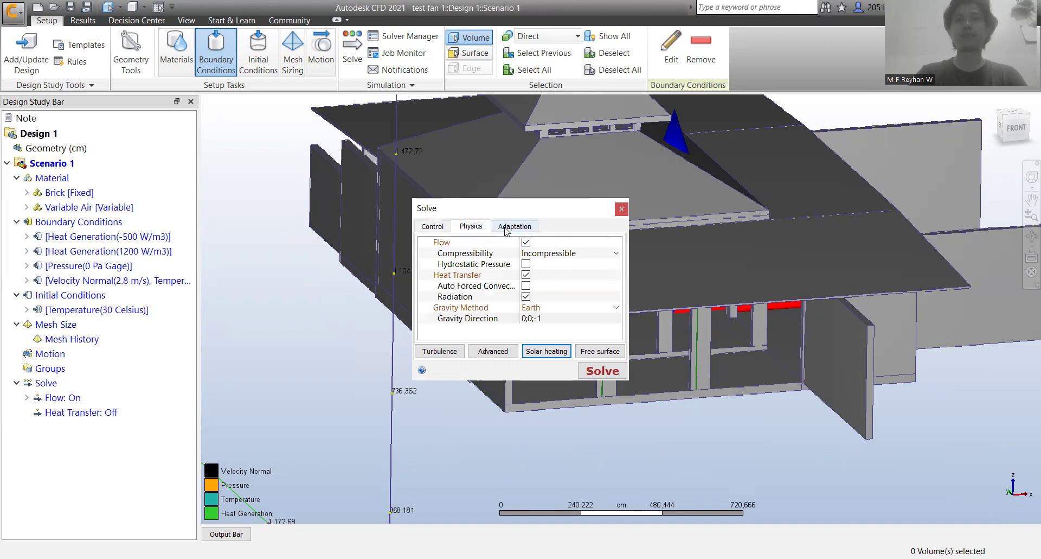
{"action": "left_click", "coordinate": [606, 372]}
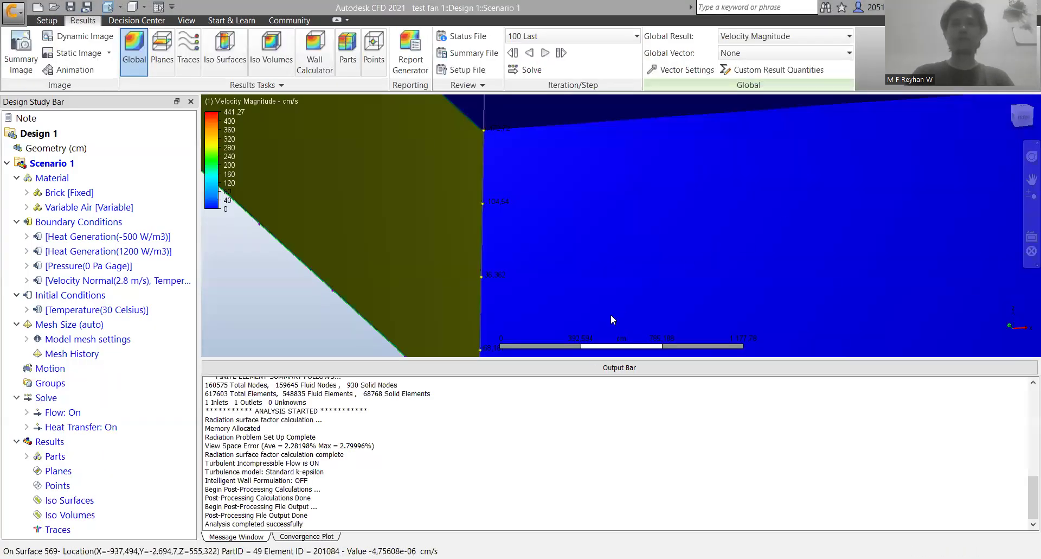
Step: Collapse the solver output messages and change the velocity magnitude legend's units to m/s
{"action": "left_click", "coordinate": [578, 372]}
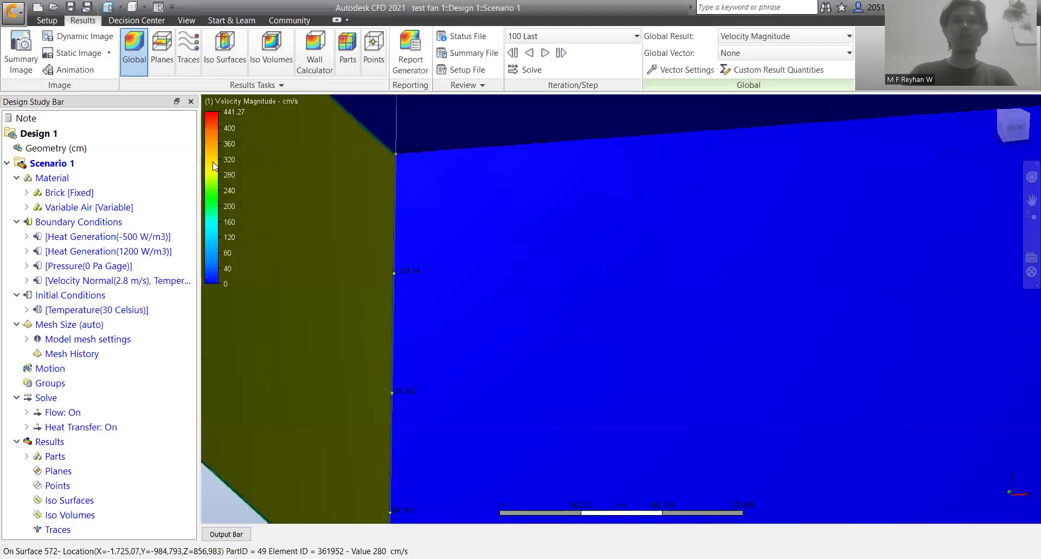
{"action": "right_click", "coordinate": [238, 168]}
{"action": "mouse_move", "coordinate": [253, 168]}
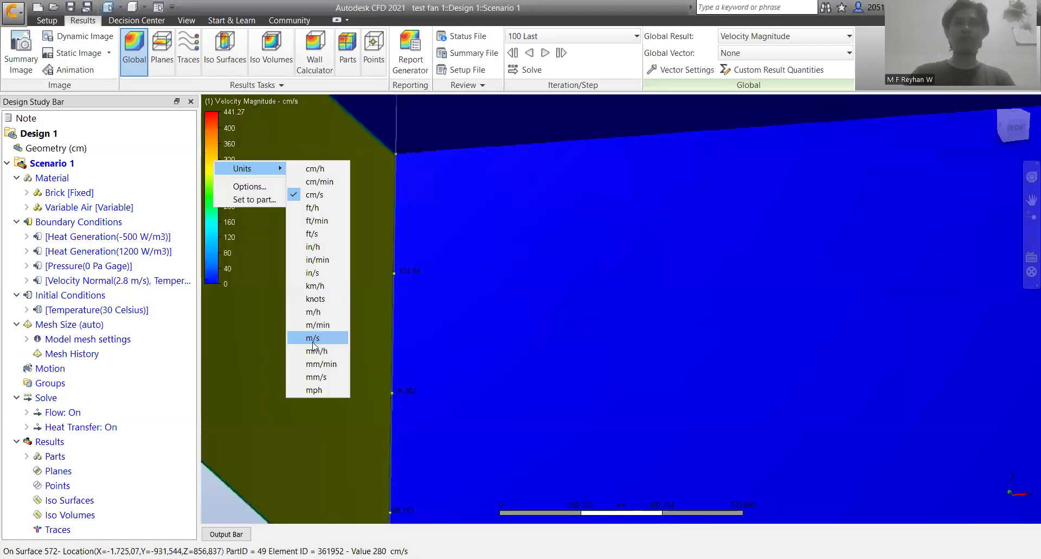
{"action": "left_click", "coordinate": [318, 345]}
Step: Add a velocity magnitude results plane cutting through the house and show the whole air volume in an isometric view
{"action": "left_click", "coordinate": [157, 54]}
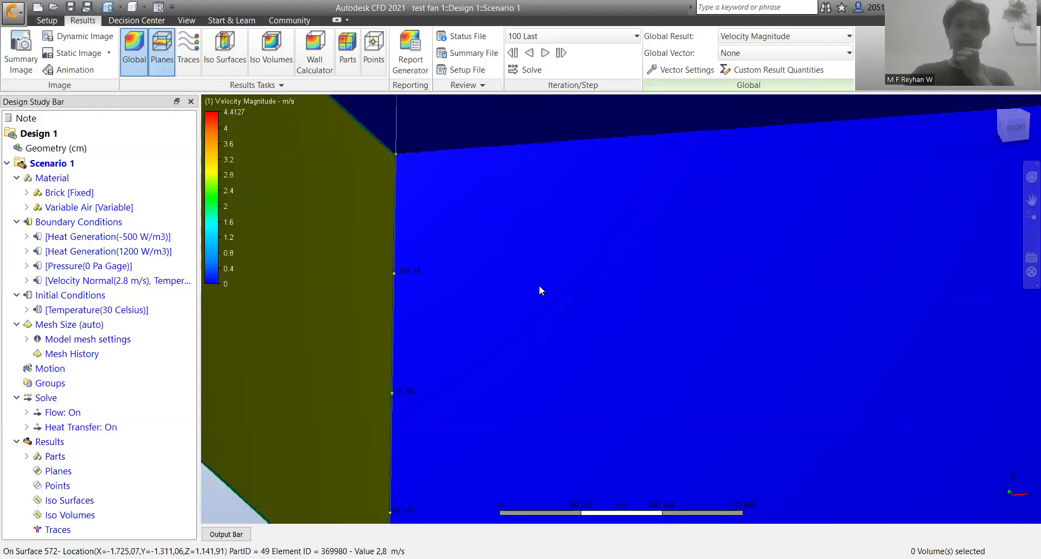
{"action": "middle_click_drag", "start_coordinate": [740, 327], "coordinate": [645, 355]}
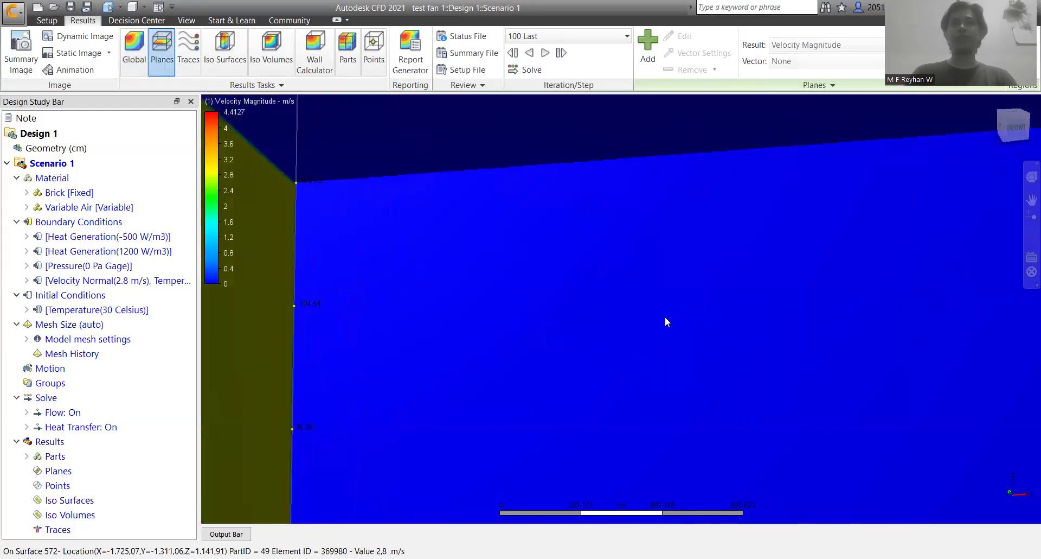
{"action": "middle_click_drag", "start_coordinate": [595, 270], "coordinate": [816, 435]}
{"action": "left_click", "coordinate": [647, 56]}
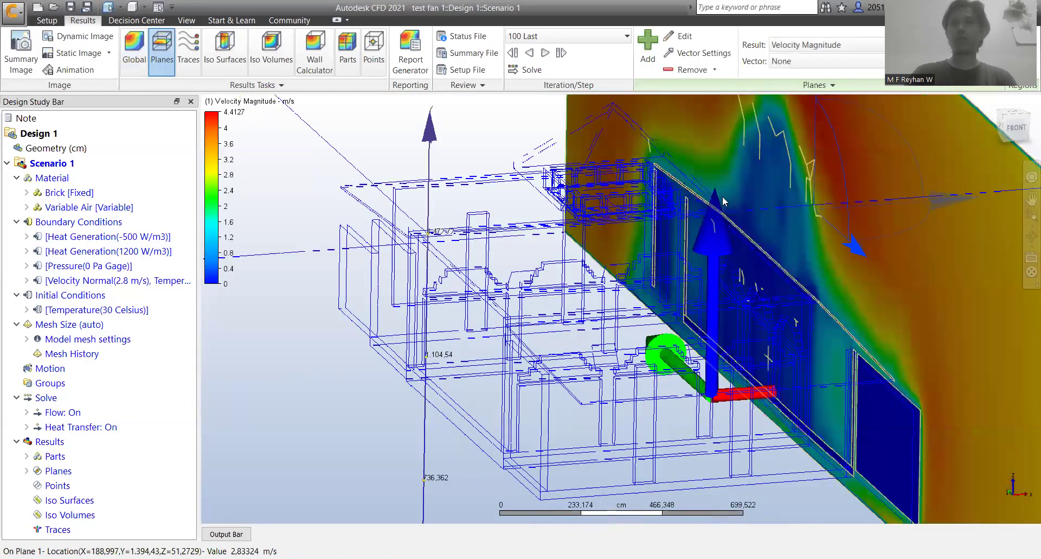
{"action": "middle_click_drag", "start_coordinate": [672, 256], "coordinate": [657, 236]}
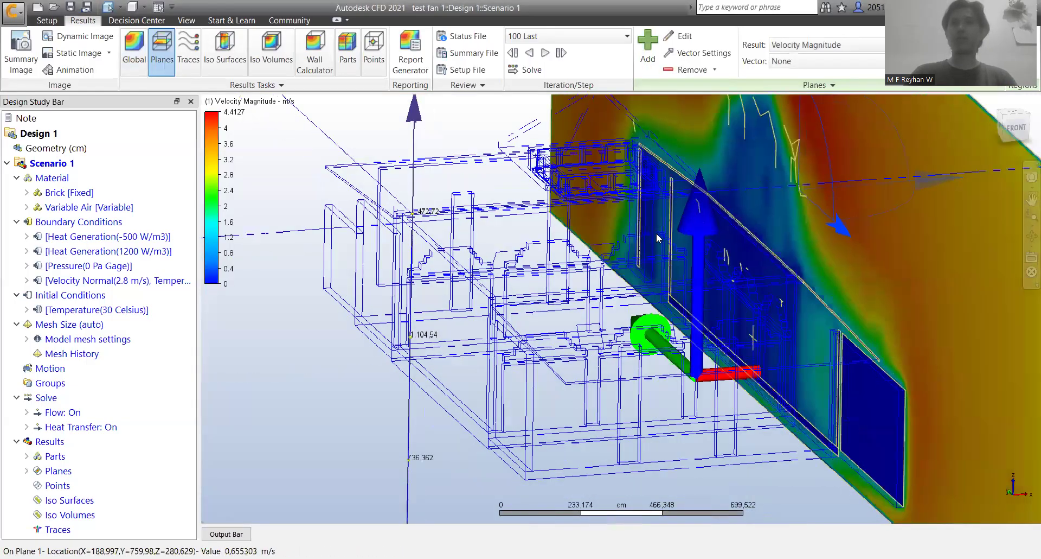
{"action": "middle_click_drag", "start_coordinate": [575, 278], "coordinate": [567, 284]}
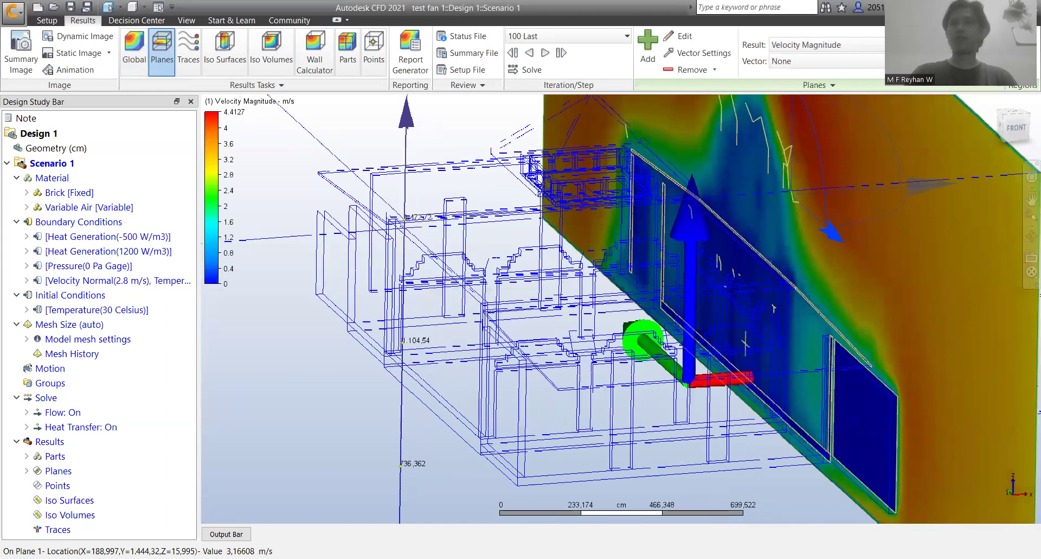
{"action": "middle_click_drag", "start_coordinate": [705, 271], "coordinate": [672, 321]}
{"action": "left_click", "coordinate": [1005, 124]}
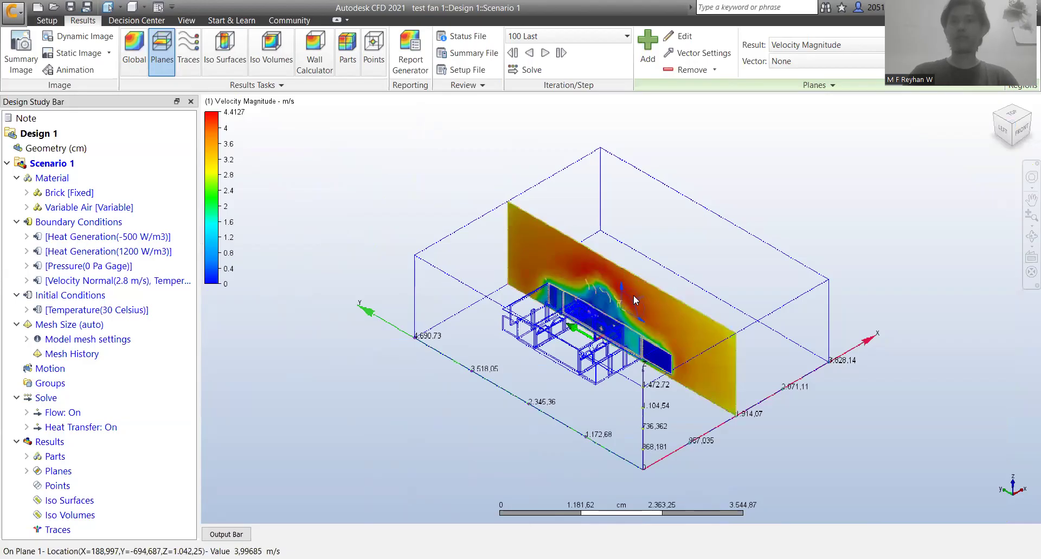
Step: Show velocity vectors of the same length on the horizontal plane through the house, with length 0.113113 and grid spacing about 58
{"action": "left_click_drag", "start_coordinate": [635, 293], "coordinate": [606, 289]}
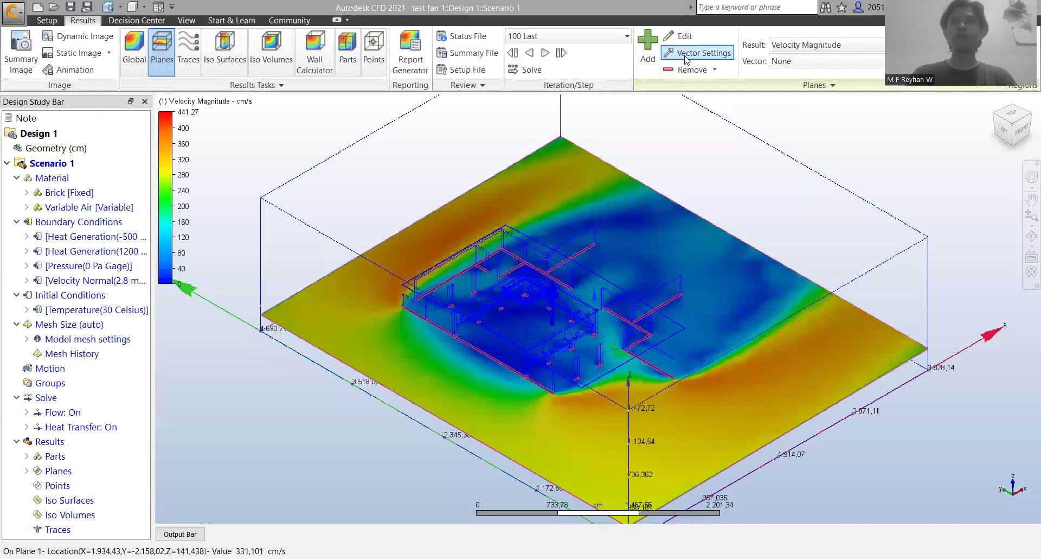
{"action": "left_click", "coordinate": [690, 55]}
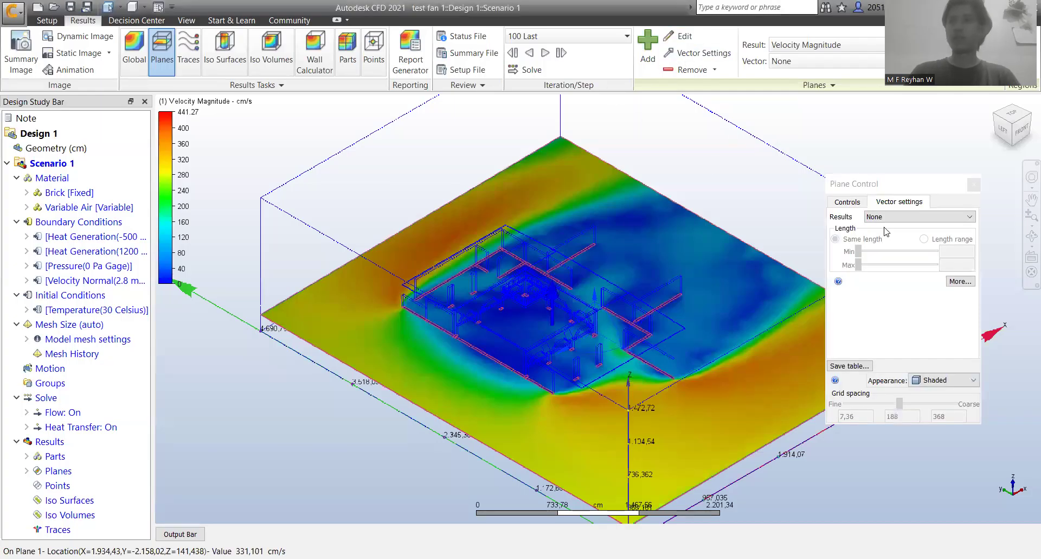
{"action": "left_click", "coordinate": [917, 216]}
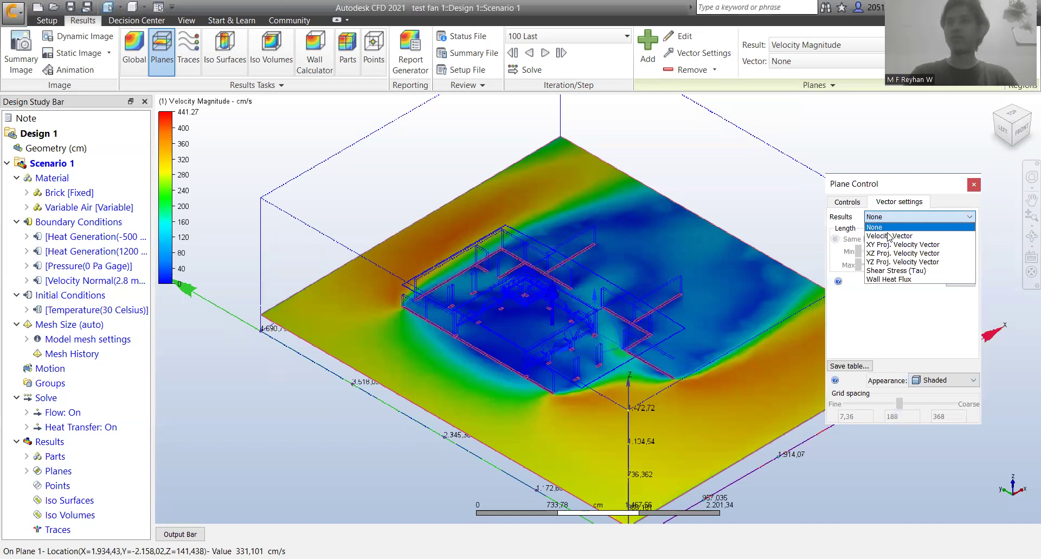
{"action": "left_click", "coordinate": [890, 236]}
{"action": "left_click_drag", "start_coordinate": [874, 257], "coordinate": [868, 254]}
{"action": "left_click_drag", "start_coordinate": [900, 404], "coordinate": [859, 410]}
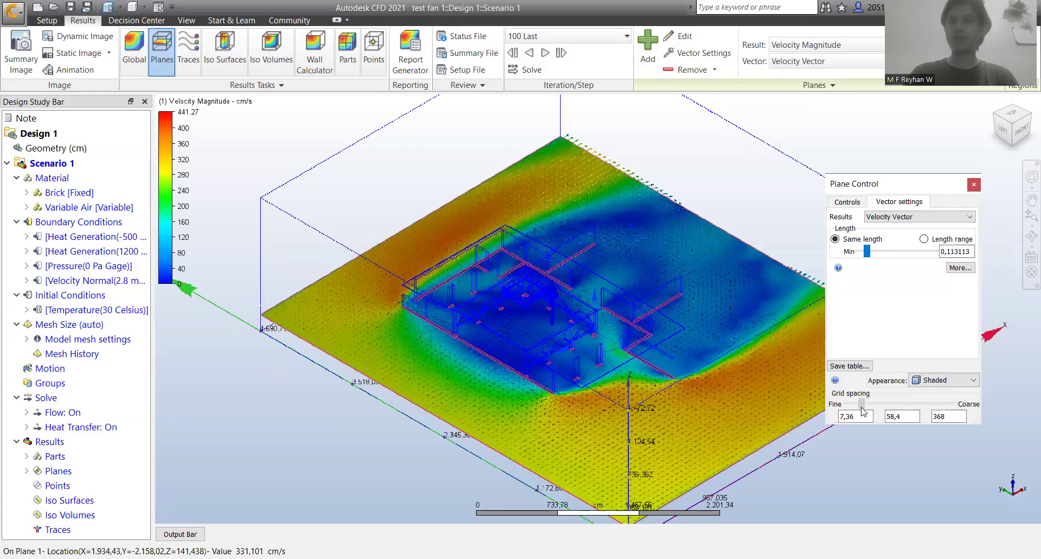
{"action": "left_click_drag", "start_coordinate": [868, 255], "coordinate": [867, 255]}
{"action": "left_click", "coordinate": [975, 186]}
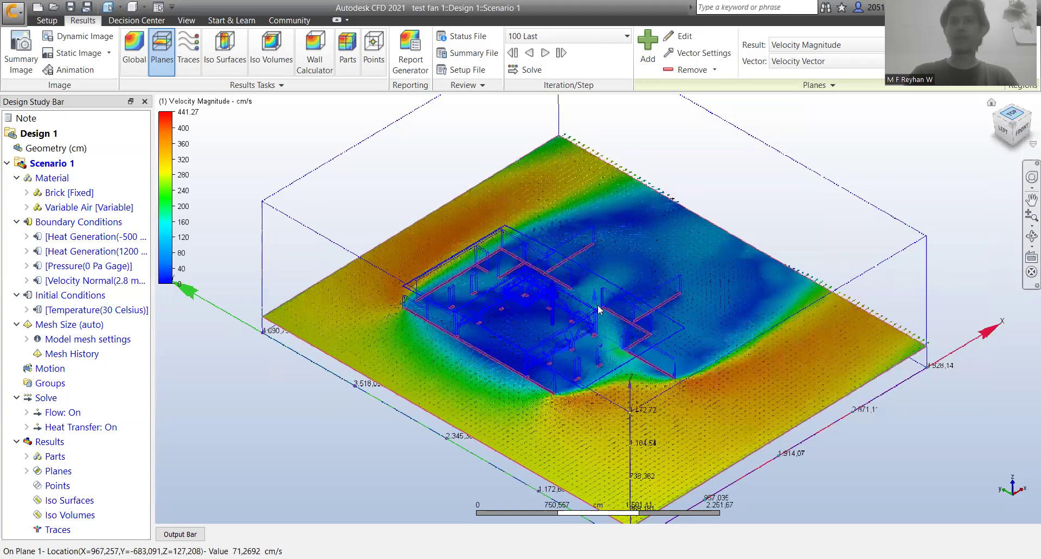
Step: Examine the airflow pattern and velocity vectors around the house and its openings in a zoomed-in top view
{"action": "scroll", "coordinate": [585, 330], "scroll_direction": "up", "scroll_amount": 3}
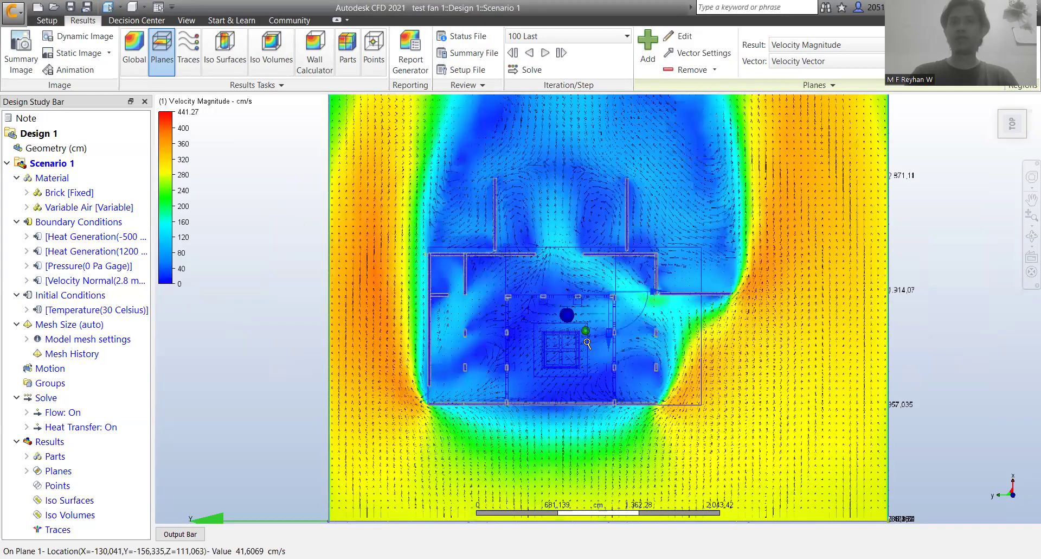
{"action": "scroll", "coordinate": [586, 343], "scroll_direction": "up", "scroll_amount": 2}
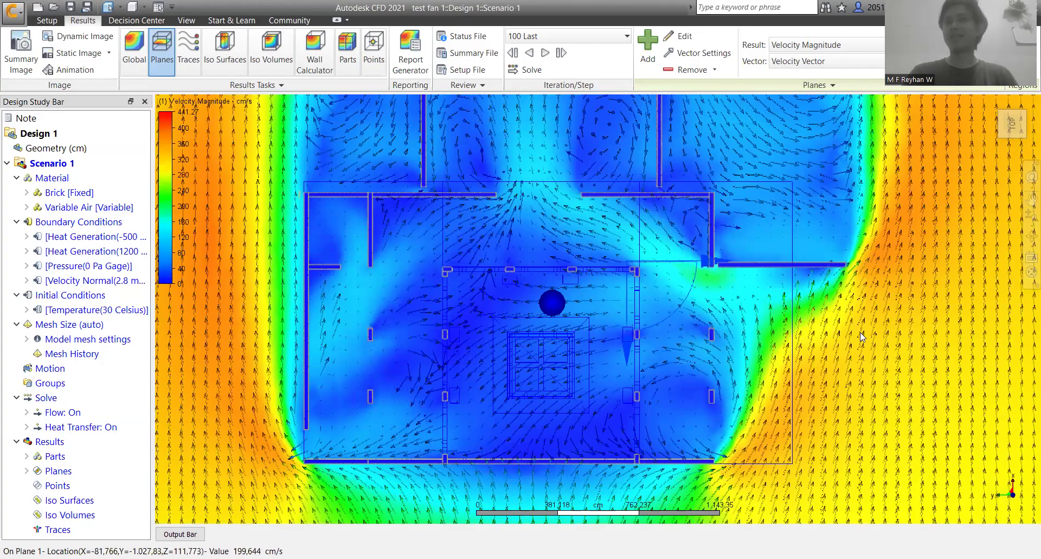
{"action": "middle_click_drag", "start_coordinate": [835, 329], "coordinate": [822, 319]}
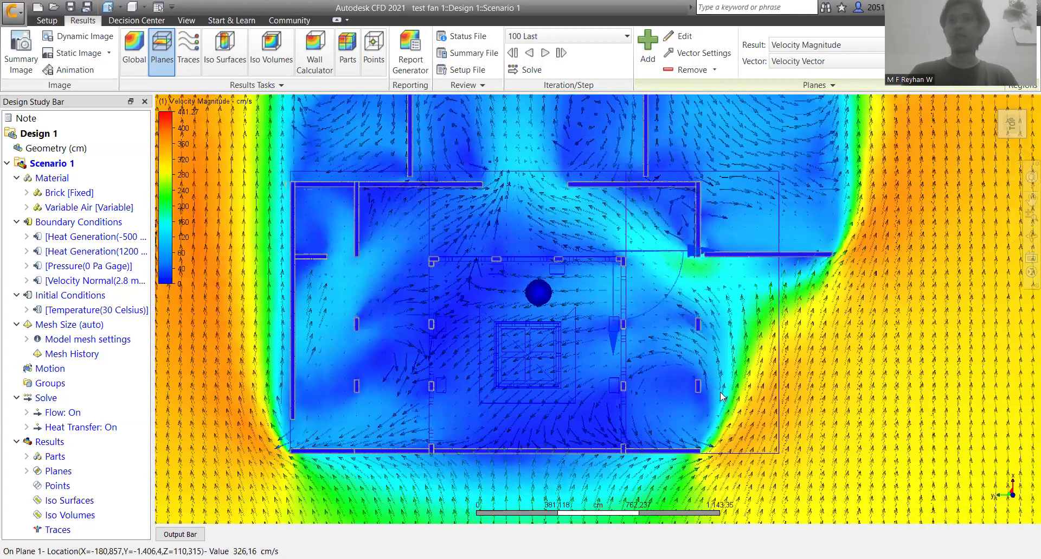
{"action": "middle_click_drag", "start_coordinate": [721, 396], "coordinate": [631, 355]}
{"action": "middle_click_drag", "start_coordinate": [709, 284], "coordinate": [804, 360]}
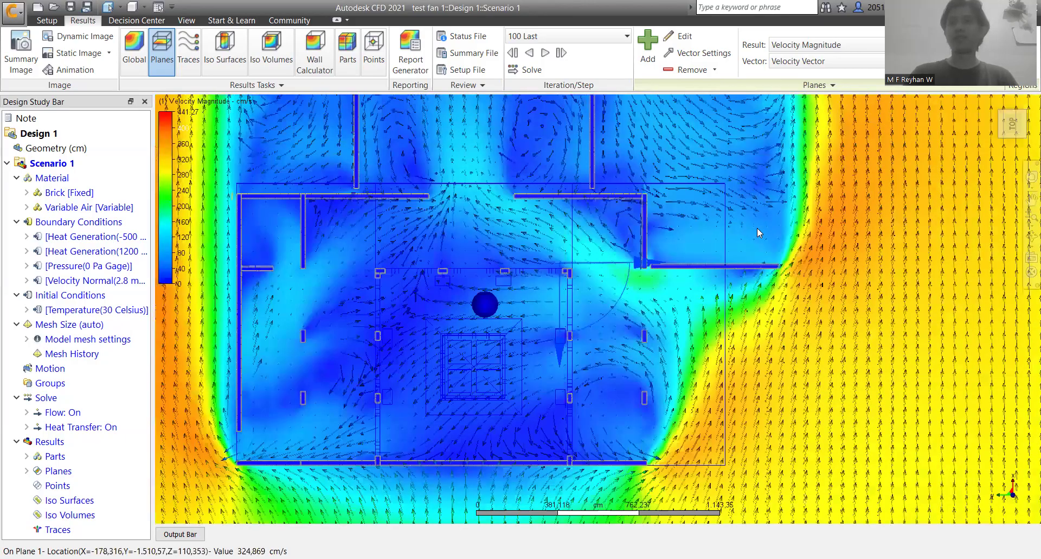
{"action": "middle_click_drag", "start_coordinate": [752, 297], "coordinate": [754, 336]}
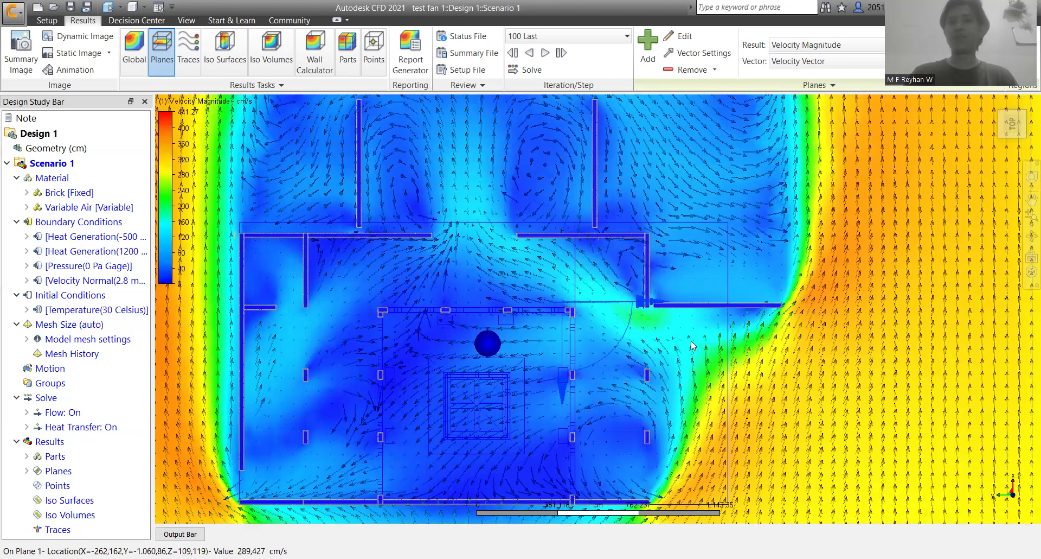
{"action": "middle_click_drag", "start_coordinate": [673, 330], "coordinate": [698, 314]}
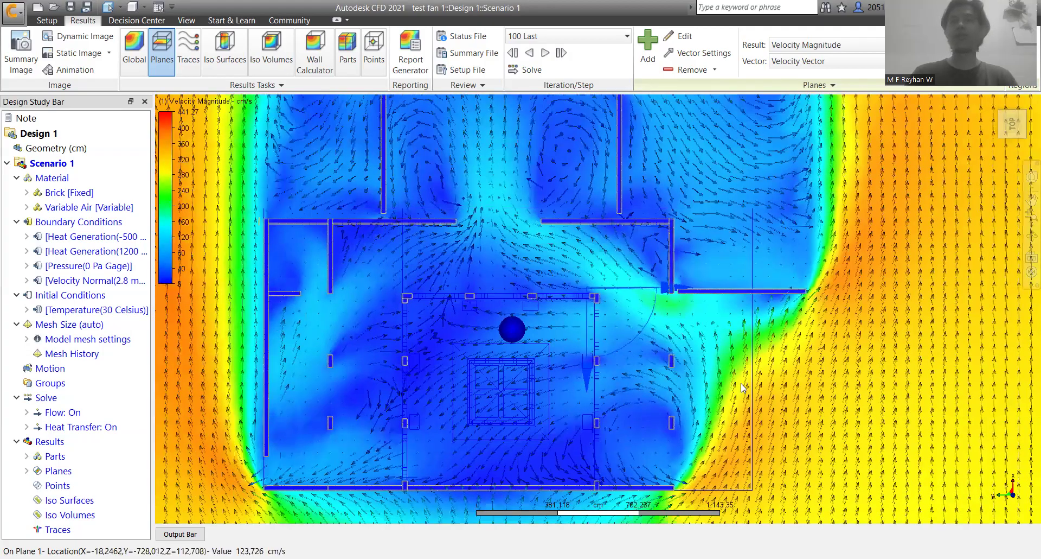
{"action": "middle_click_drag", "start_coordinate": [719, 391], "coordinate": [742, 382]}
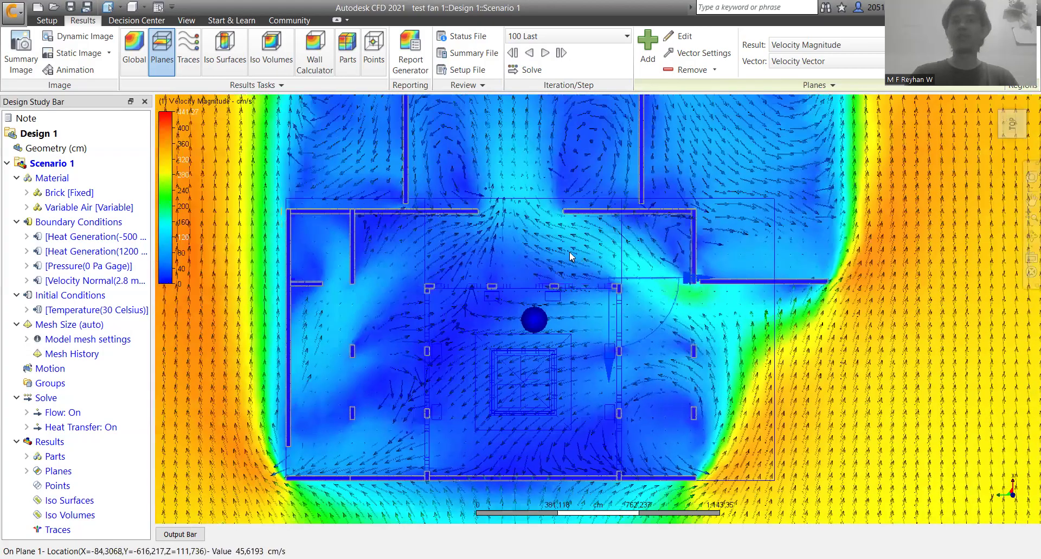
{"action": "middle_click_drag", "start_coordinate": [595, 267], "coordinate": [636, 286]}
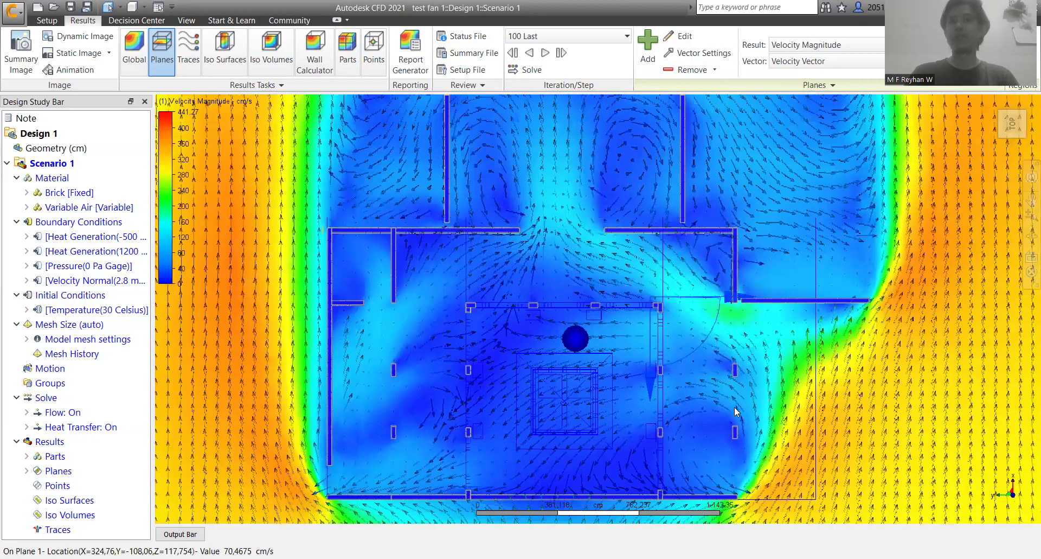
{"action": "middle_click_drag", "start_coordinate": [624, 335], "coordinate": [623, 403]}
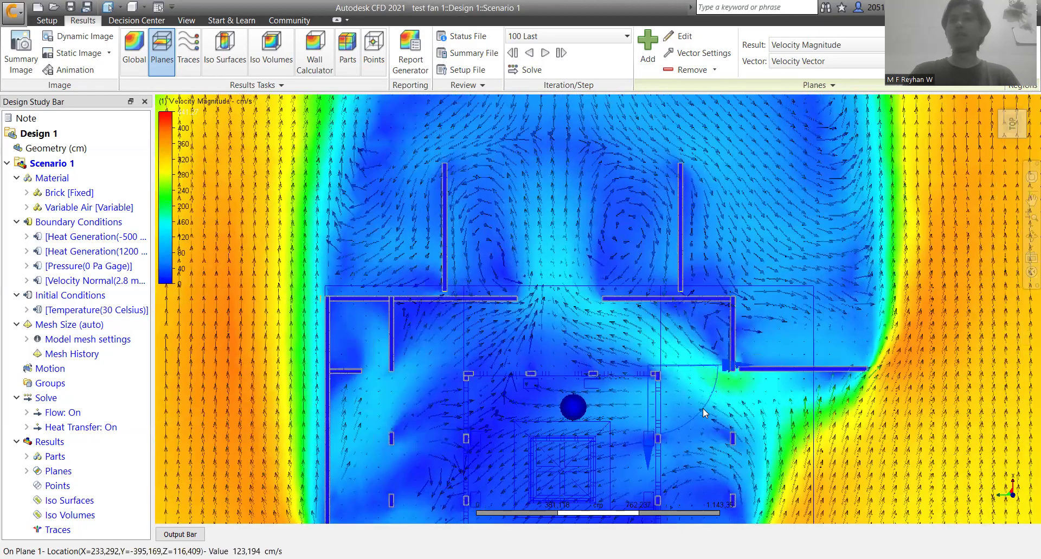
{"action": "middle_click_drag", "start_coordinate": [698, 275], "coordinate": [688, 264]}
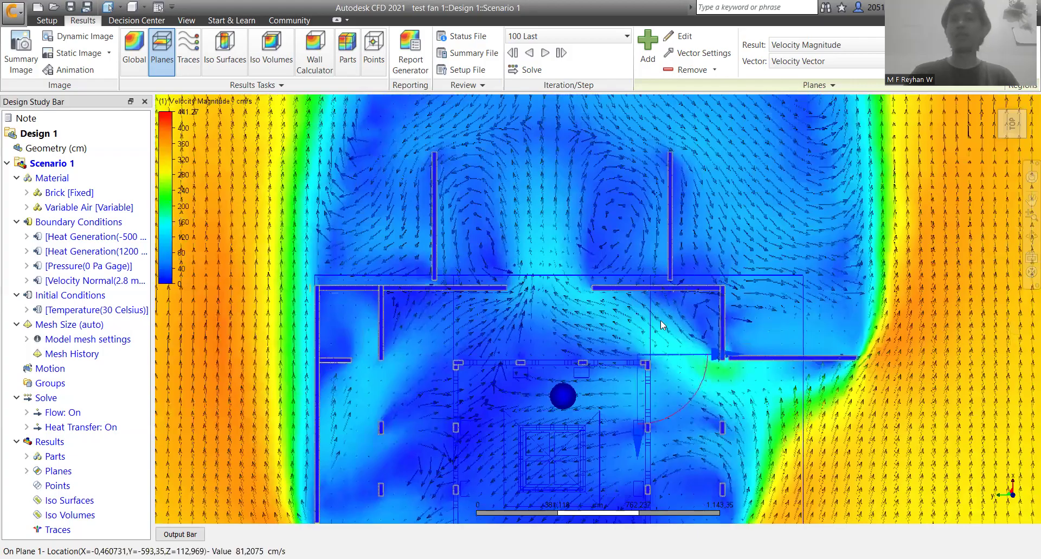
{"action": "middle_click_drag", "start_coordinate": [733, 402], "coordinate": [729, 274]}
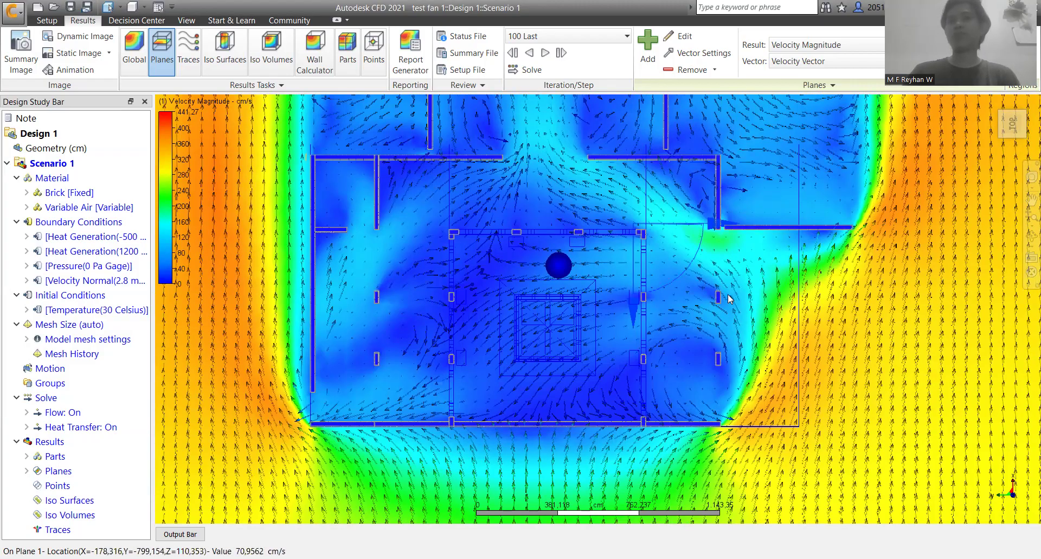
{"action": "middle_click_drag", "start_coordinate": [744, 276], "coordinate": [730, 330]}
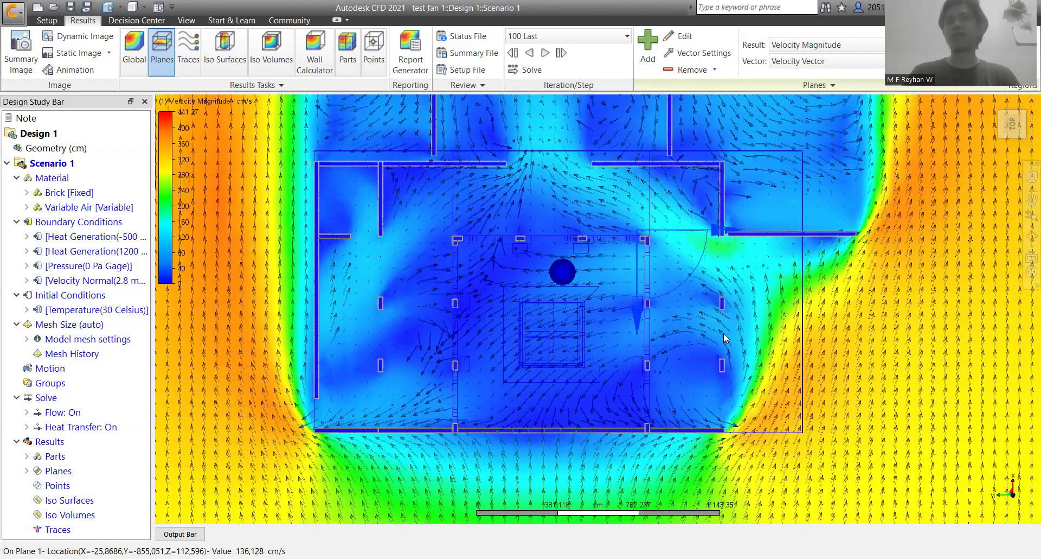
Step: Inspect the velocity vectors inside the rooms more closely, from the door opening across to the opposite outer wall
{"action": "scroll", "coordinate": [736, 321], "scroll_direction": "down", "scroll_amount": 1}
{"action": "scroll", "coordinate": [733, 324], "scroll_direction": "up", "scroll_amount": 3}
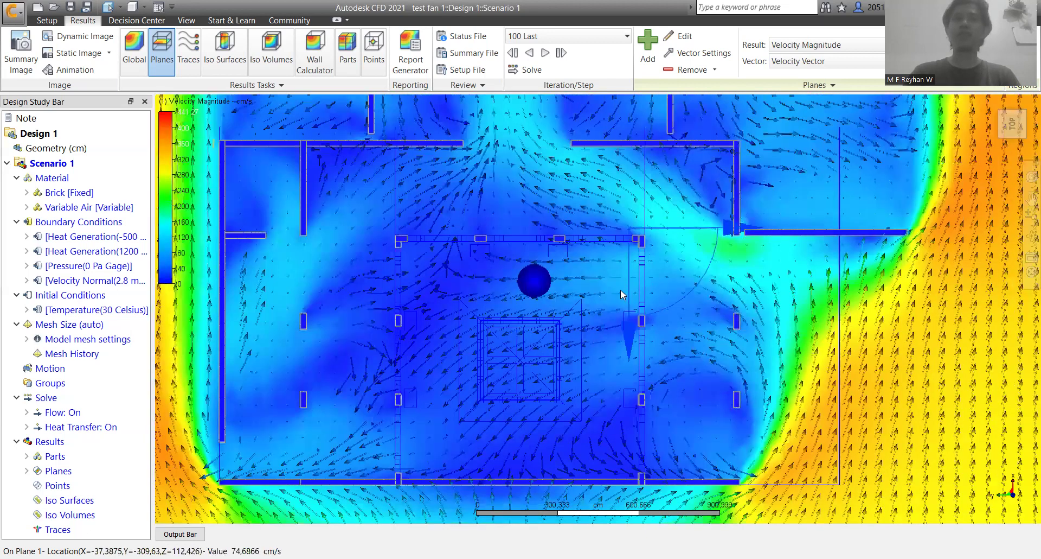
{"action": "middle_click_drag", "start_coordinate": [612, 276], "coordinate": [759, 268]}
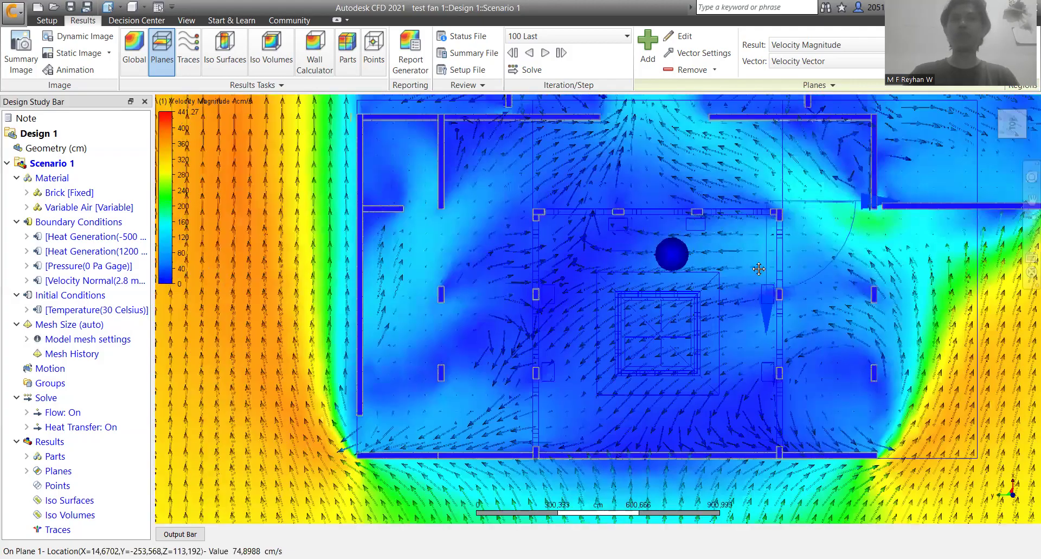
{"action": "middle_click_drag", "start_coordinate": [707, 336], "coordinate": [707, 313]}
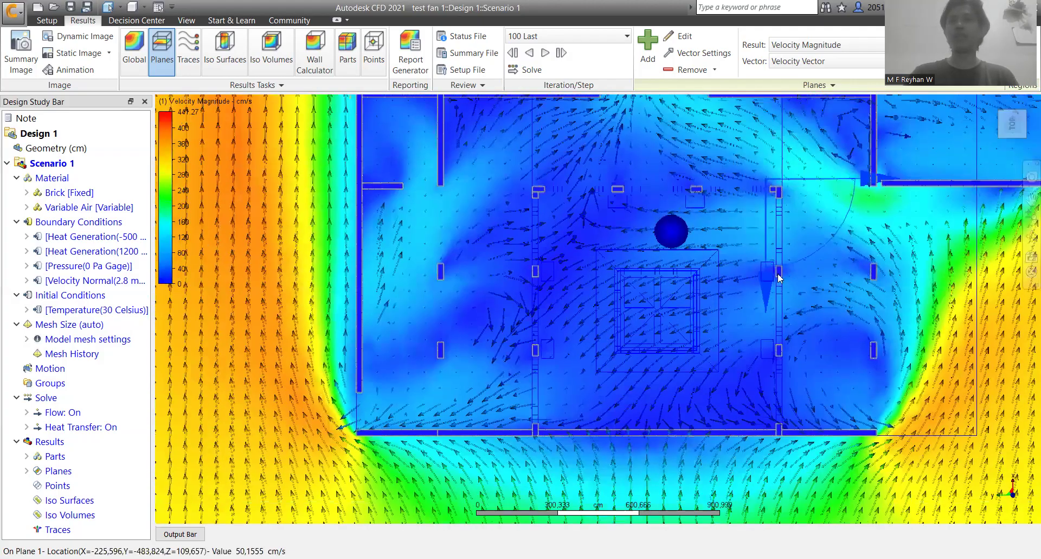
{"action": "middle_click_drag", "start_coordinate": [881, 360], "coordinate": [786, 380]}
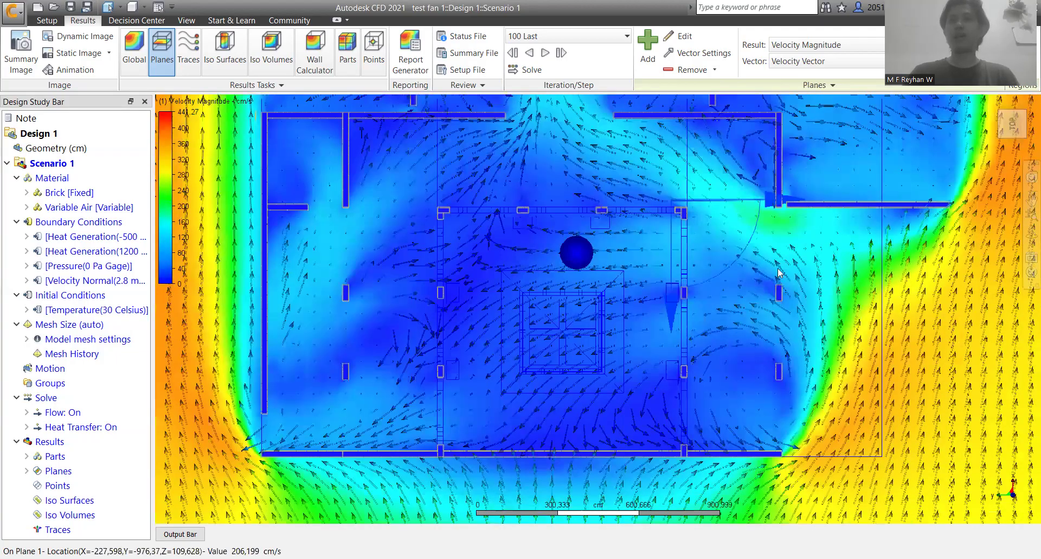
{"action": "middle_click_drag", "start_coordinate": [937, 224], "coordinate": [837, 248]}
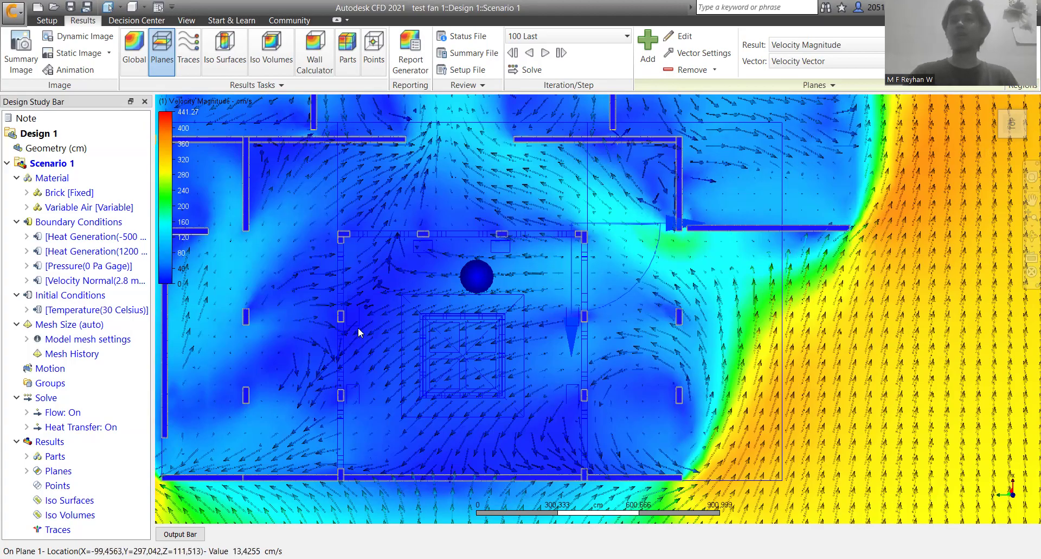
{"action": "middle_click_drag", "start_coordinate": [396, 319], "coordinate": [602, 284]}
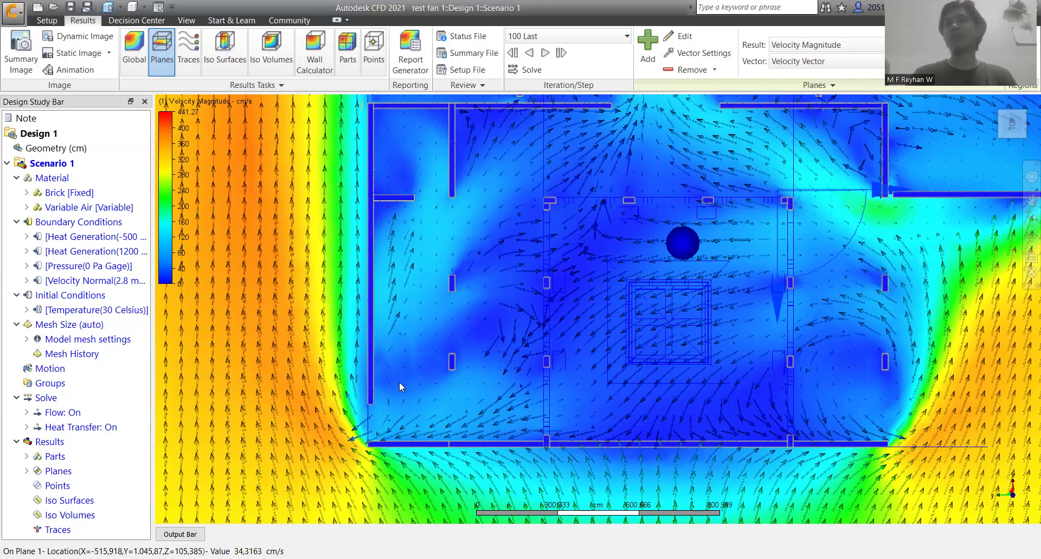
{"action": "middle_click_drag", "start_coordinate": [617, 258], "coordinate": [565, 363]}
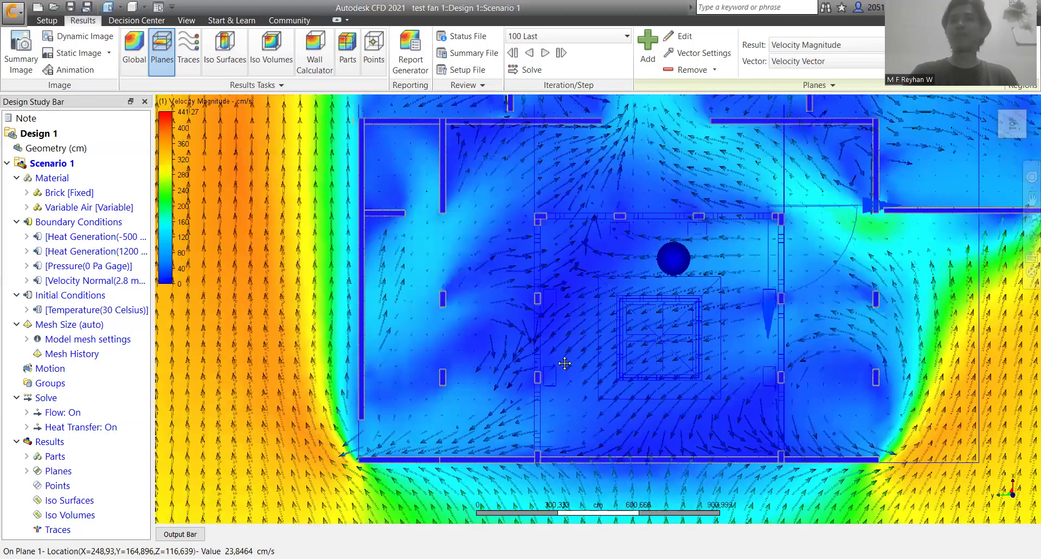
{"action": "middle_click_drag", "start_coordinate": [599, 234], "coordinate": [609, 314]}
{"action": "middle_click_drag", "start_coordinate": [717, 357], "coordinate": [574, 224]}
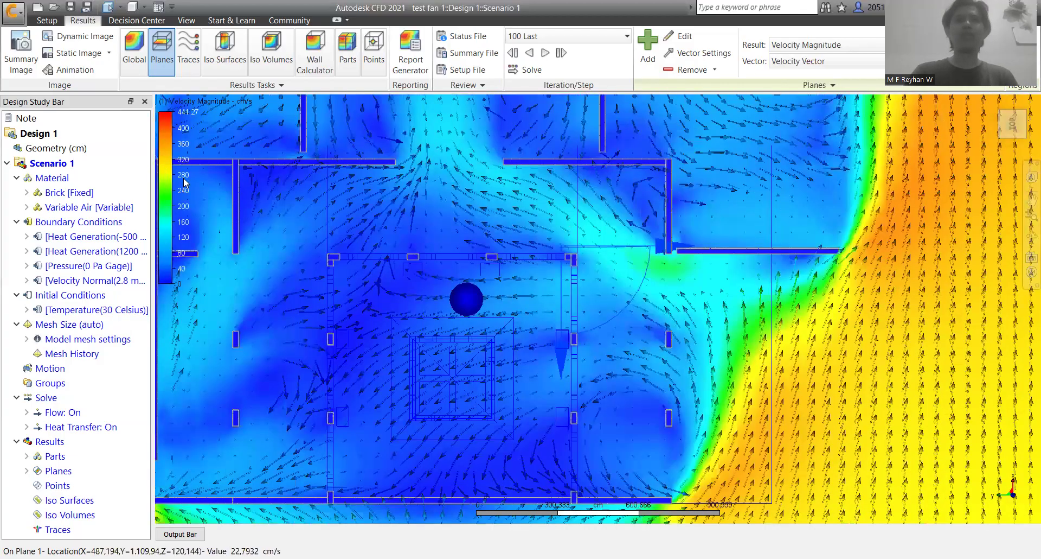
Step: Change the velocity magnitude legend's units to m/s
{"action": "right_click", "coordinate": [166, 169]}
{"action": "mouse_move", "coordinate": [193, 175]}
{"action": "left_click", "coordinate": [269, 350]}
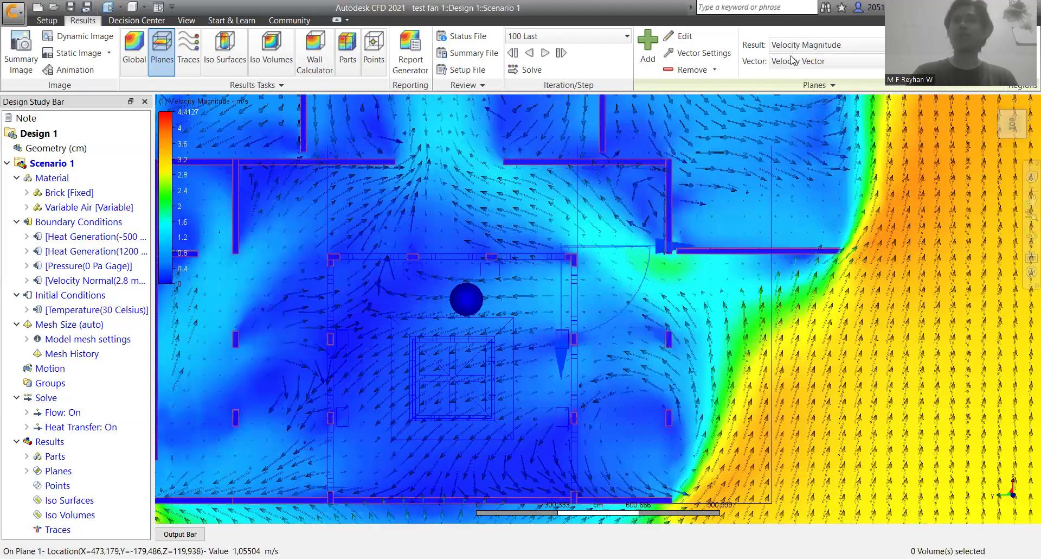
Step: Display Temperature as the plane's result while keeping the velocity vectors, and bring the central room into view
{"action": "left_click", "coordinate": [794, 45]}
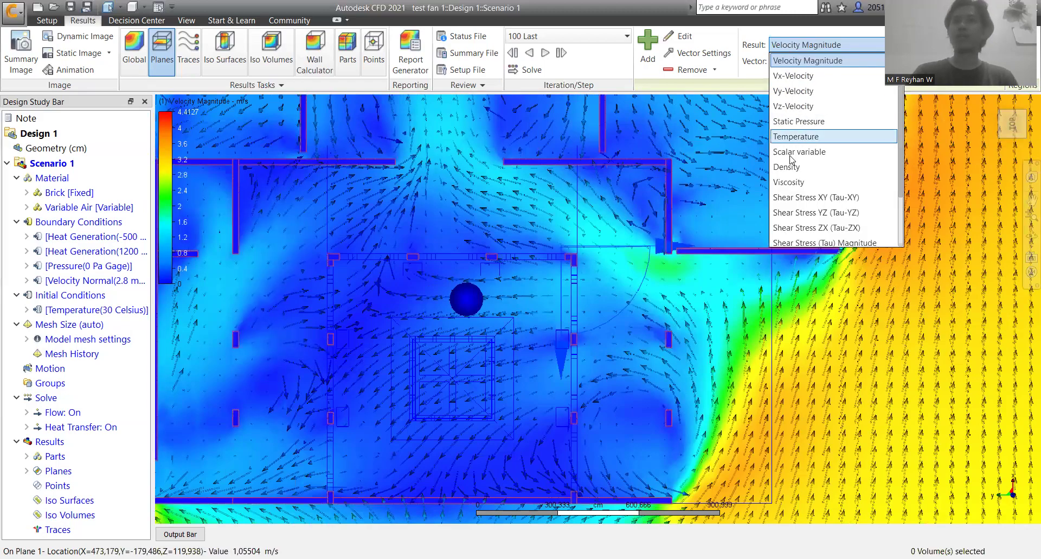
{"action": "left_click", "coordinate": [801, 137]}
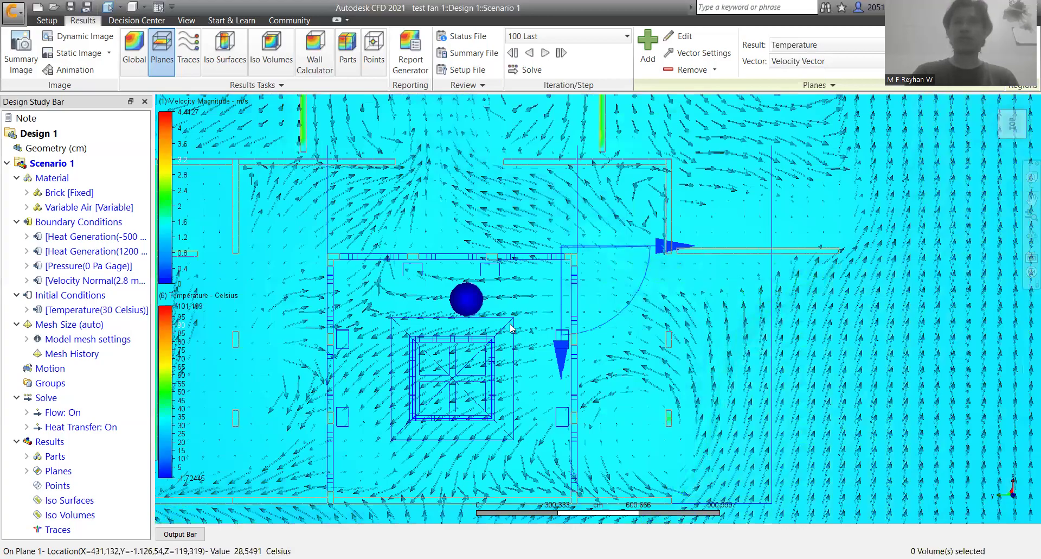
{"action": "middle_click_drag", "start_coordinate": [512, 463], "coordinate": [519, 326]}
{"action": "middle_click_drag", "start_coordinate": [608, 325], "coordinate": [605, 280]}
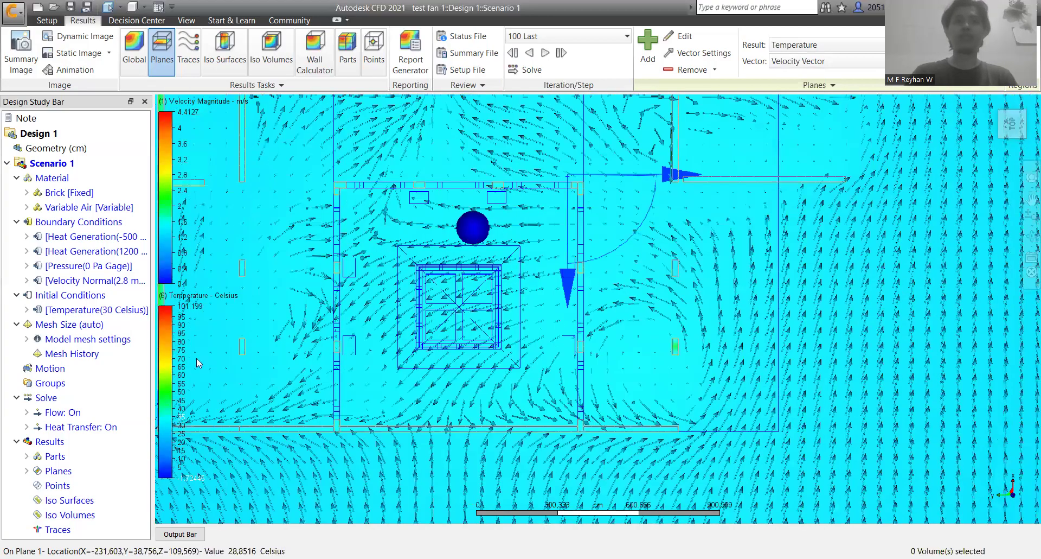
Step: Set the temperature legend's maximum to 55.5849 Celsius and look over the temperatures of the walls and rooms from above
{"action": "double_click", "coordinate": [206, 369]}
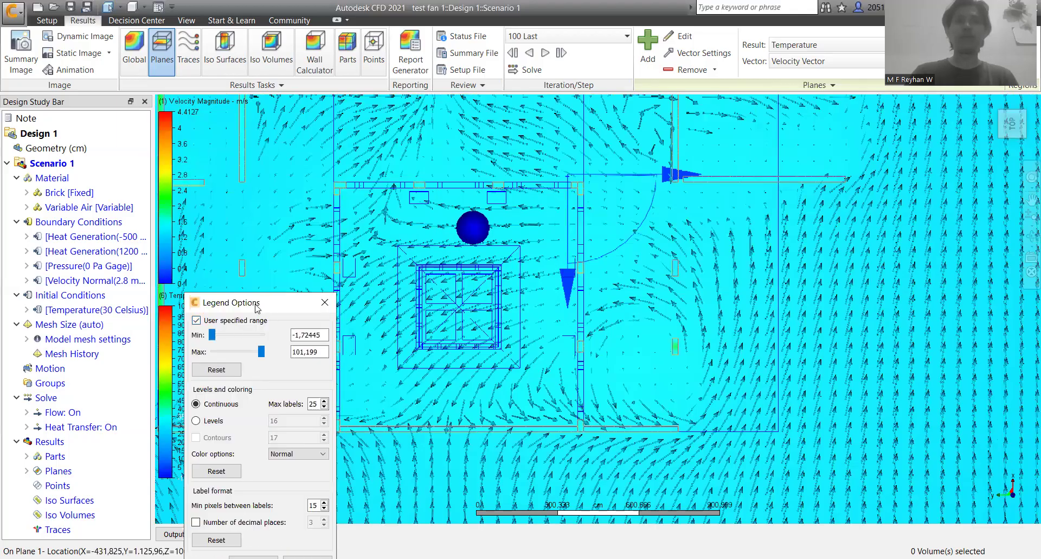
{"action": "left_click_drag", "start_coordinate": [257, 307], "coordinate": [350, 218]}
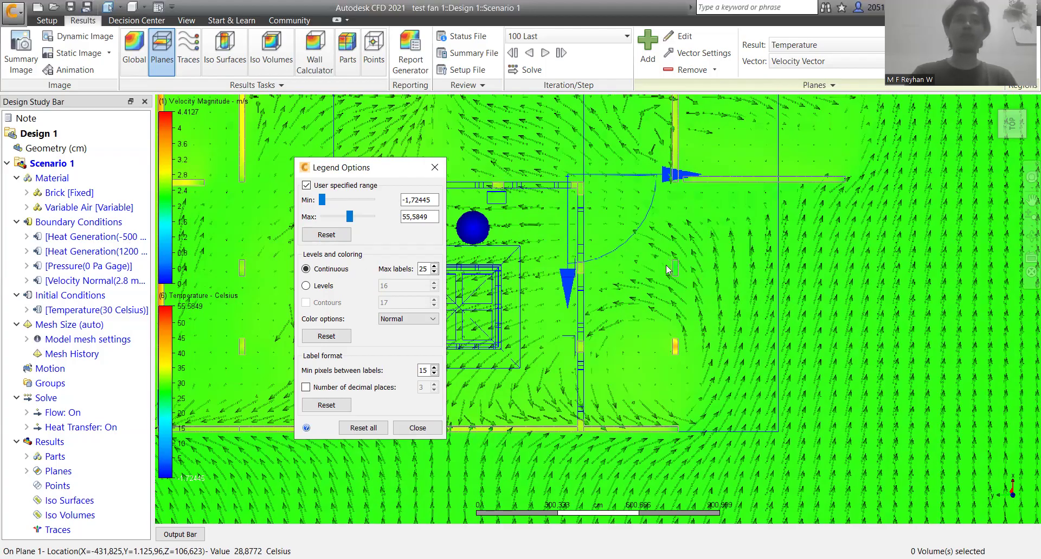
{"action": "left_click", "coordinate": [433, 169]}
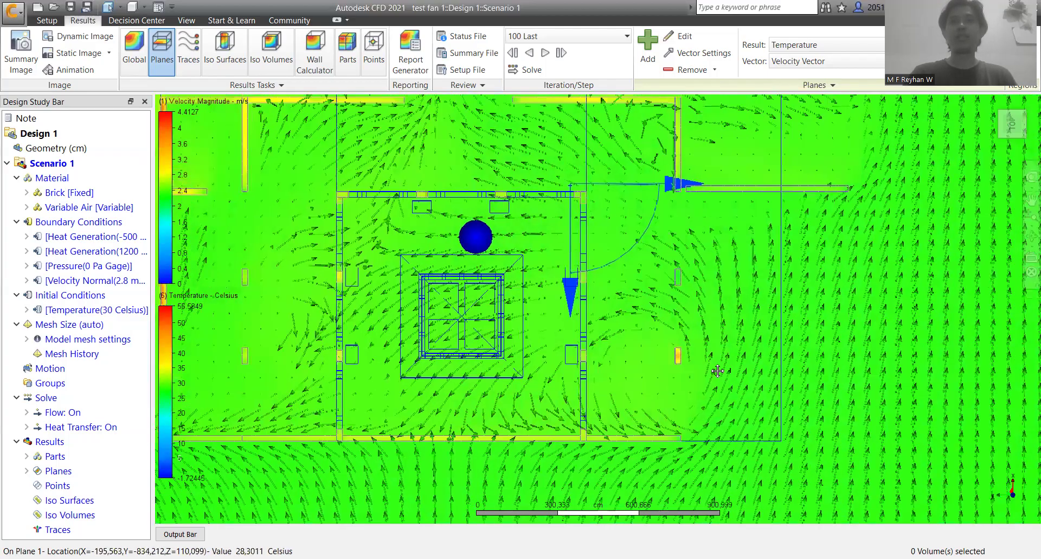
{"action": "middle_click_drag", "start_coordinate": [683, 204], "coordinate": [724, 305]}
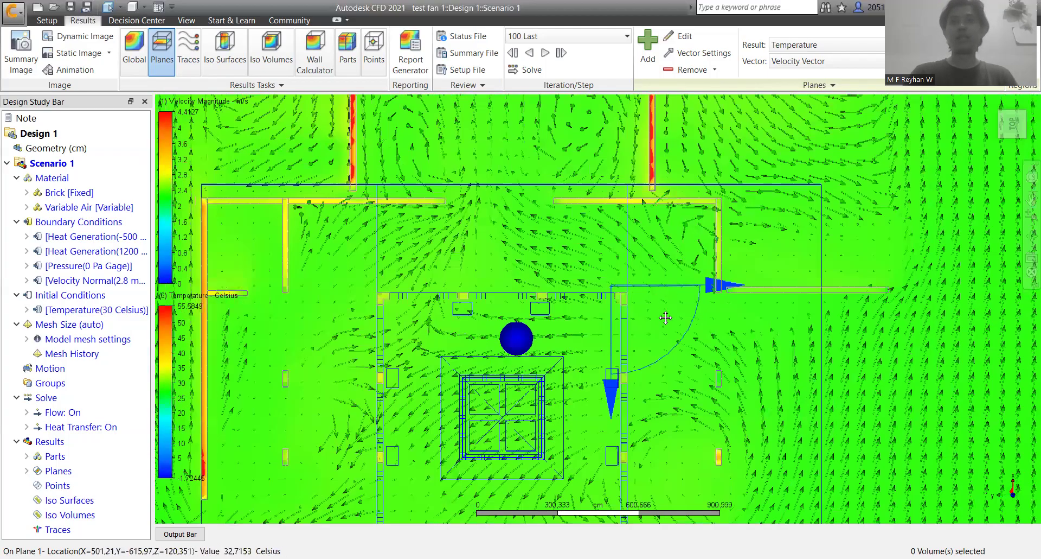
{"action": "middle_click_drag", "start_coordinate": [668, 236], "coordinate": [635, 226]}
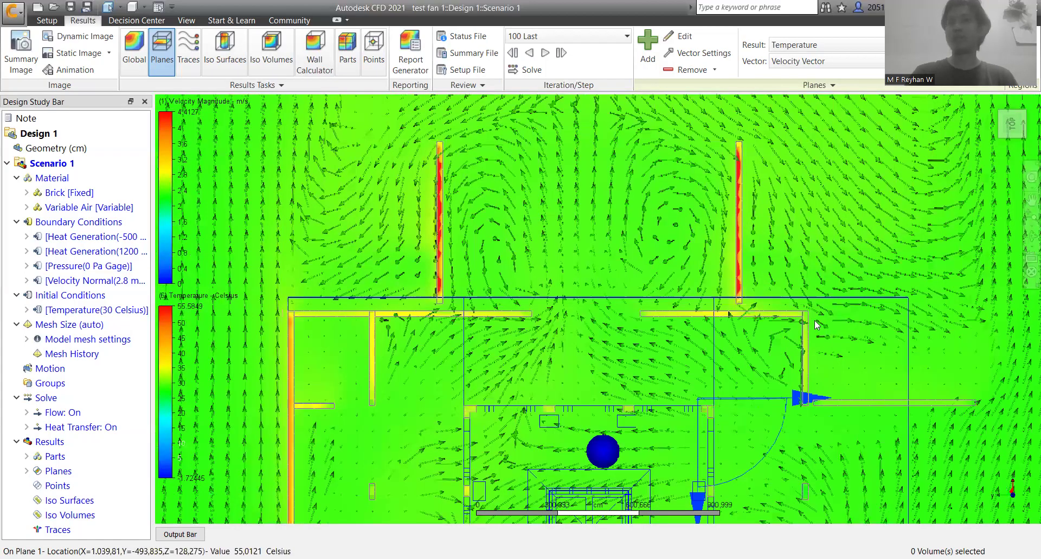
{"action": "middle_click_drag", "start_coordinate": [832, 342], "coordinate": [767, 267]}
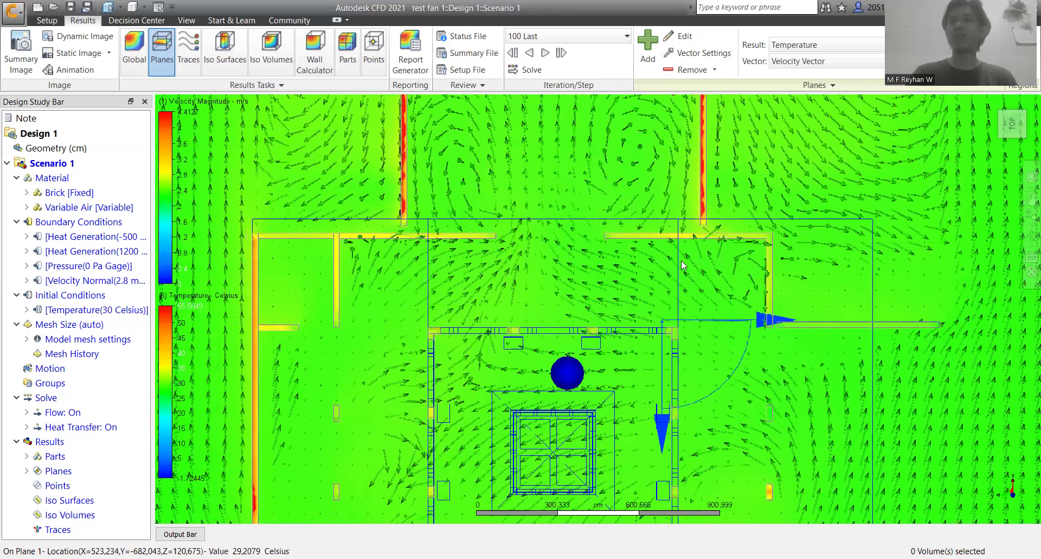
Step: Examine the temperatures and velocity vectors on the horizontal plane, from the rooms and projecting walls to the two columns beside the central room
{"action": "middle_click_drag", "start_coordinate": [774, 350], "coordinate": [802, 235]}
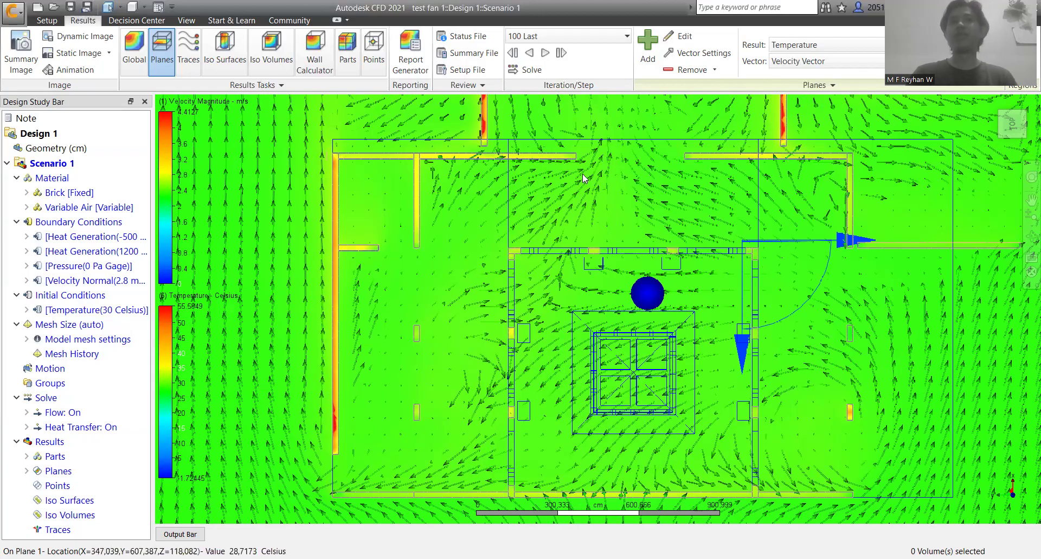
{"action": "middle_click_drag", "start_coordinate": [501, 93], "coordinate": [433, 232]}
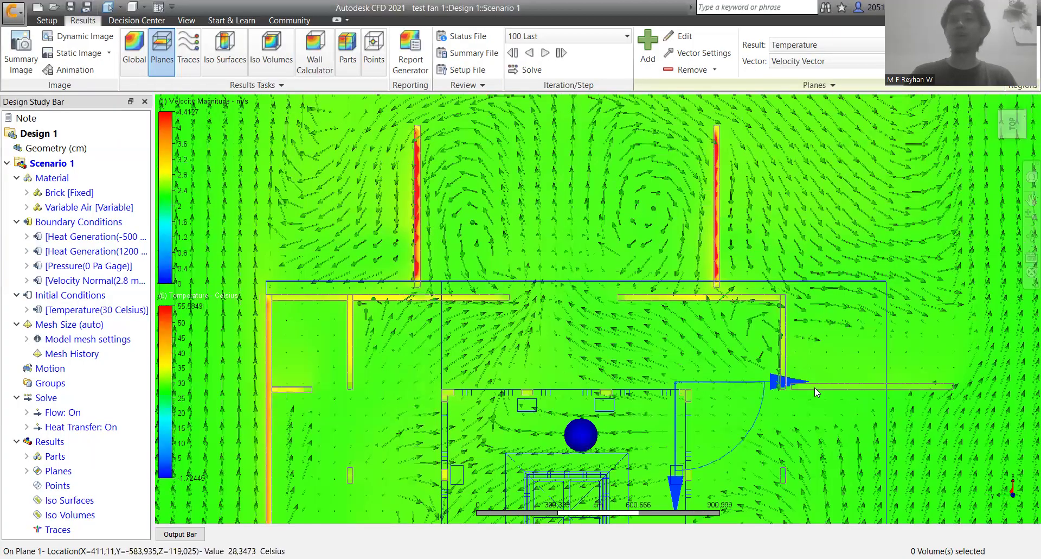
{"action": "middle_click_drag", "start_coordinate": [778, 339], "coordinate": [761, 310]}
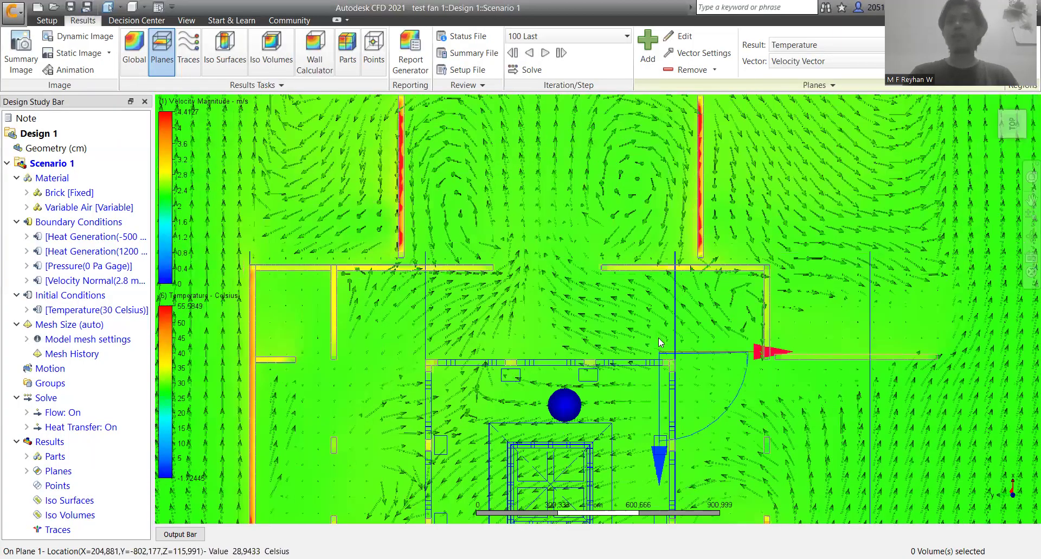
{"action": "scroll", "coordinate": [658, 341], "scroll_direction": "up", "scroll_amount": 1}
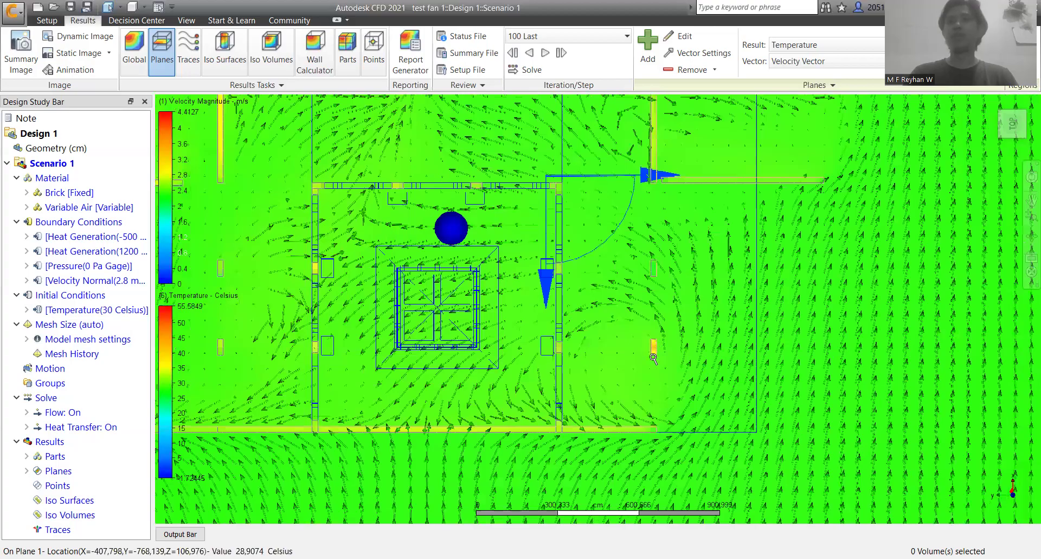
{"action": "scroll", "coordinate": [654, 358], "scroll_direction": "up", "scroll_amount": 3}
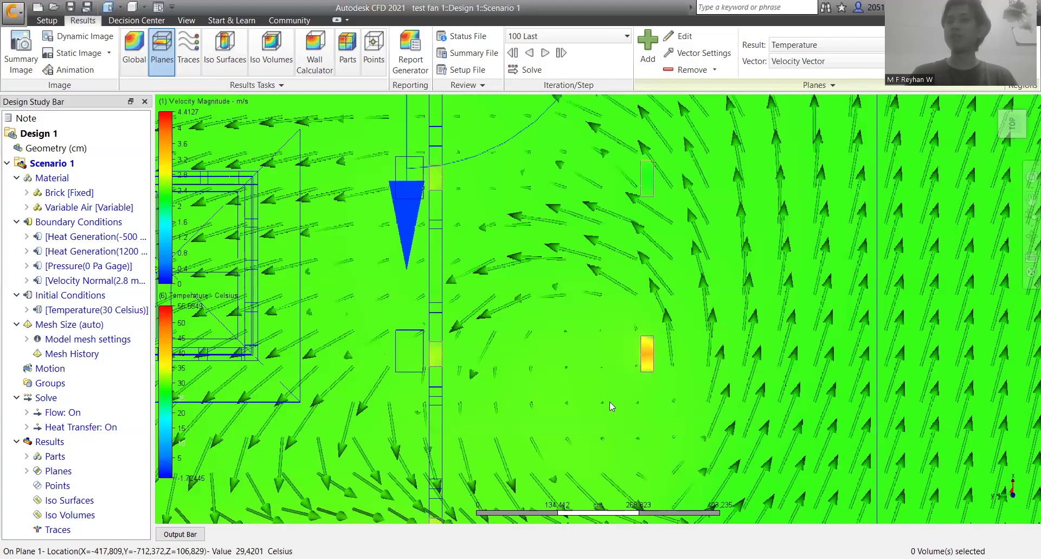
{"action": "middle_click_drag", "start_coordinate": [756, 255], "coordinate": [749, 354]}
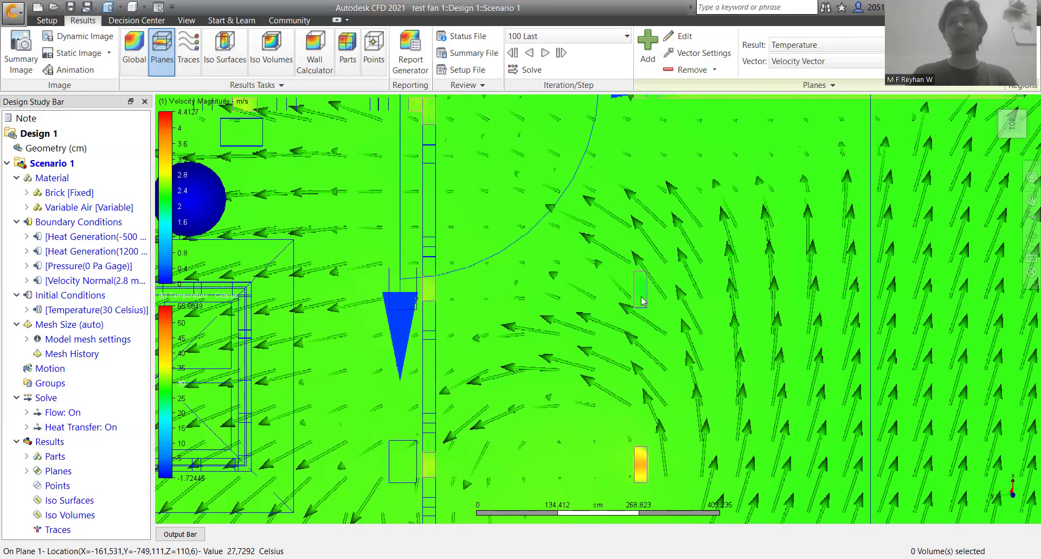
{"action": "scroll", "coordinate": [750, 298], "scroll_direction": "up", "scroll_amount": 1}
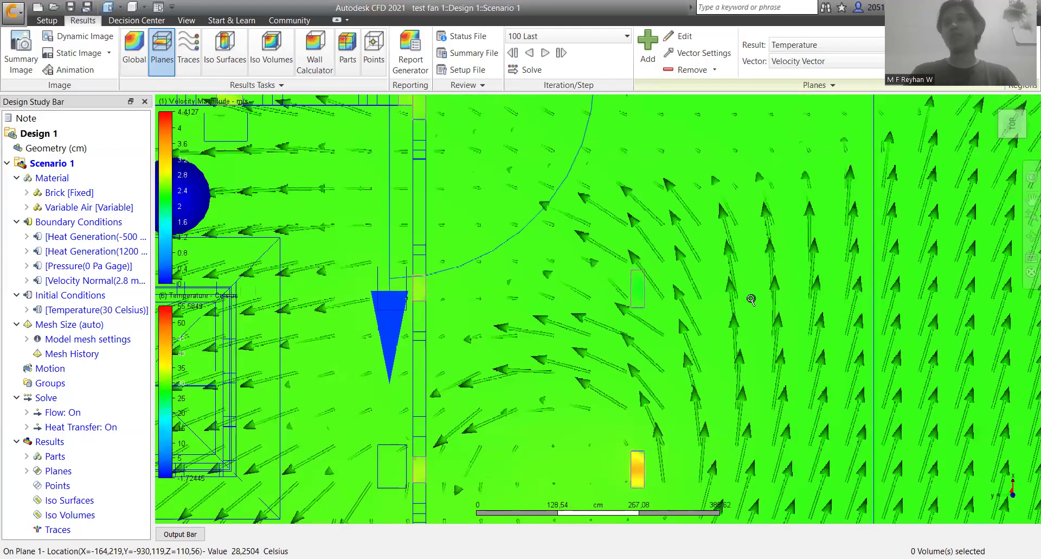
{"action": "scroll", "coordinate": [750, 299], "scroll_direction": "down", "scroll_amount": 3}
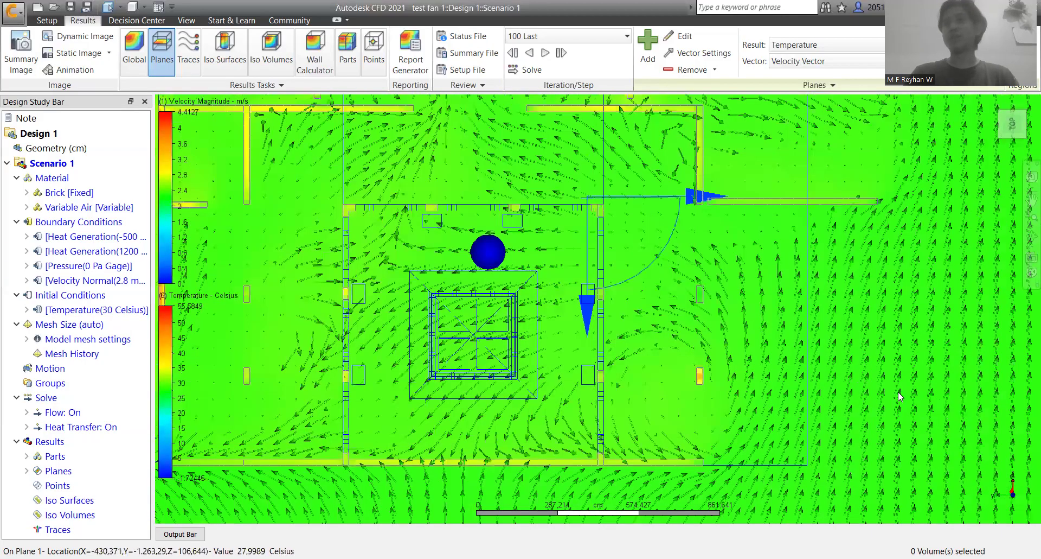
Step: Calculate velocity magnitude in m/s and temperature in Celsius for a rectangular cut plane region of about 19,600 cm2 beside the upper column
{"action": "middle_click_drag", "start_coordinate": [814, 288], "coordinate": [776, 256]}
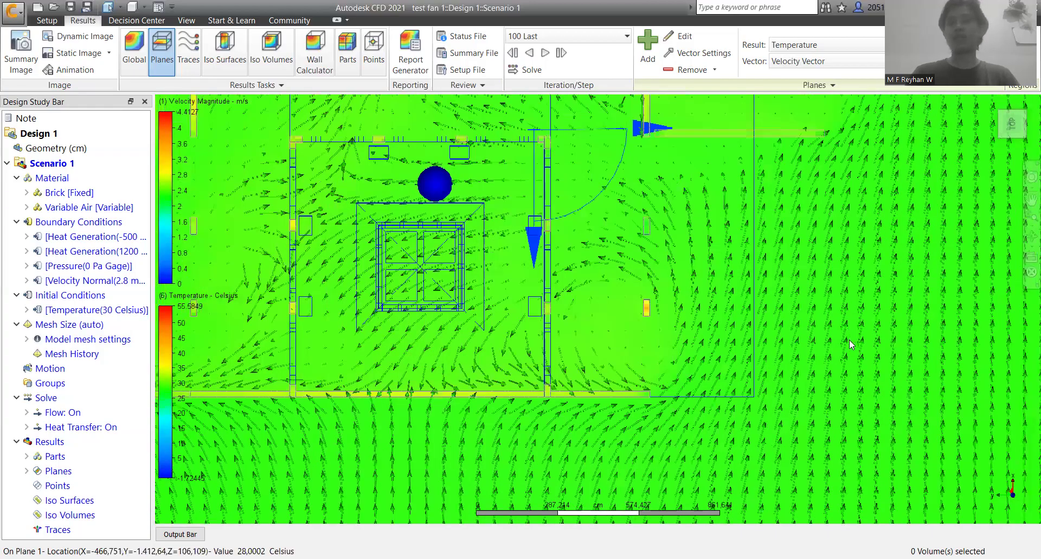
{"action": "middle_click_drag", "start_coordinate": [850, 340], "coordinate": [871, 370]}
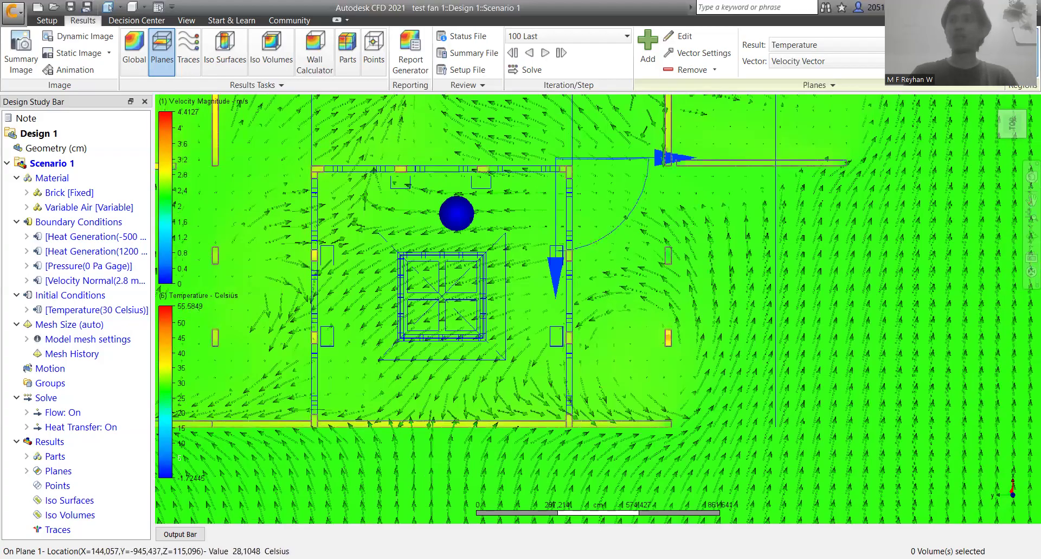
{"action": "left_click", "coordinate": [172, 234]}
{"action": "left_click", "coordinate": [268, 205]}
{"action": "left_click", "coordinate": [253, 265]}
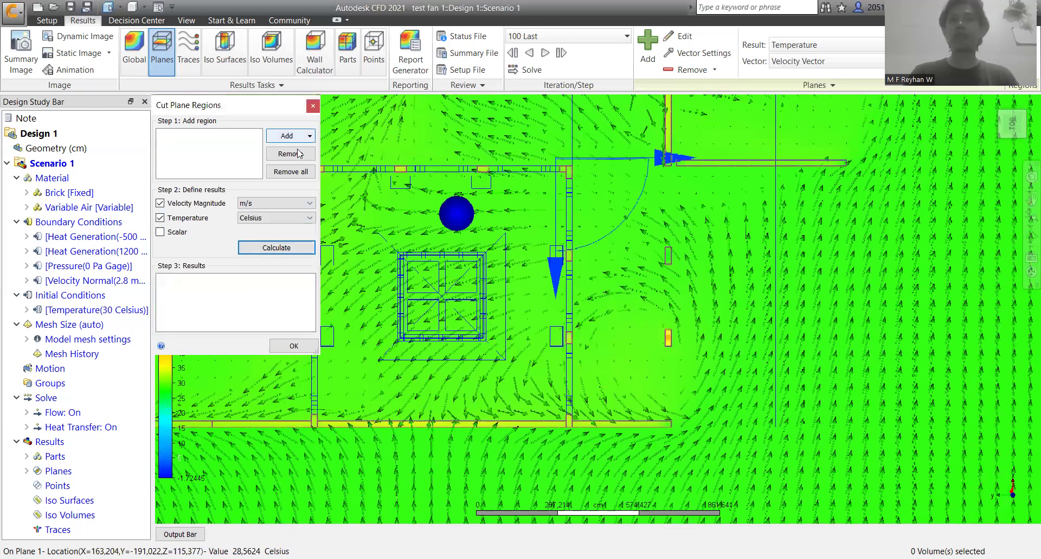
{"action": "left_click_drag", "start_coordinate": [677, 238], "coordinate": [717, 280]}
{"action": "left_click", "coordinate": [277, 247]}
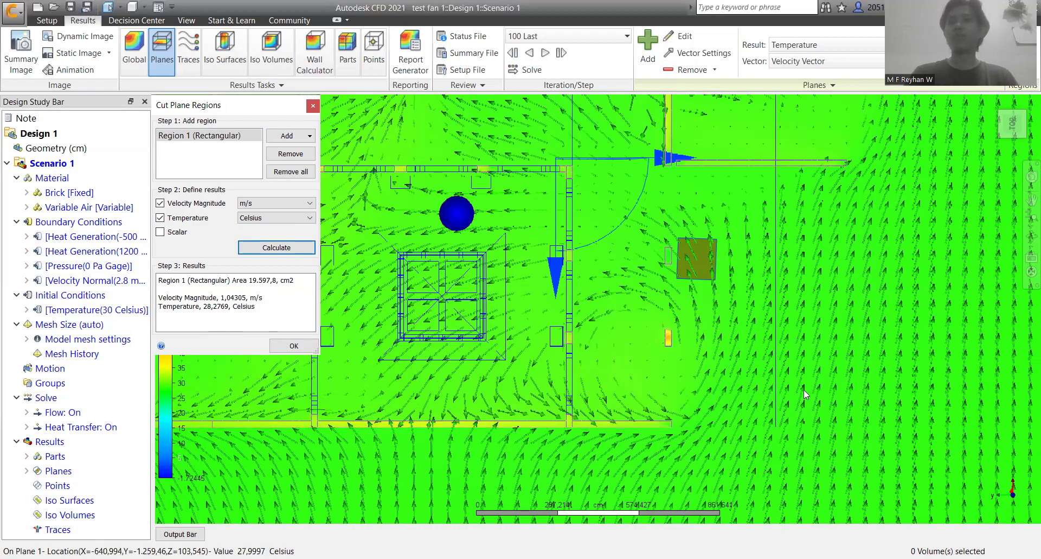
Step: Examine the airflow around the rectangular region, the central room and the two hot projecting walls on the horizontal plane
{"action": "middle_click_drag", "start_coordinate": [804, 390], "coordinate": [698, 298]}
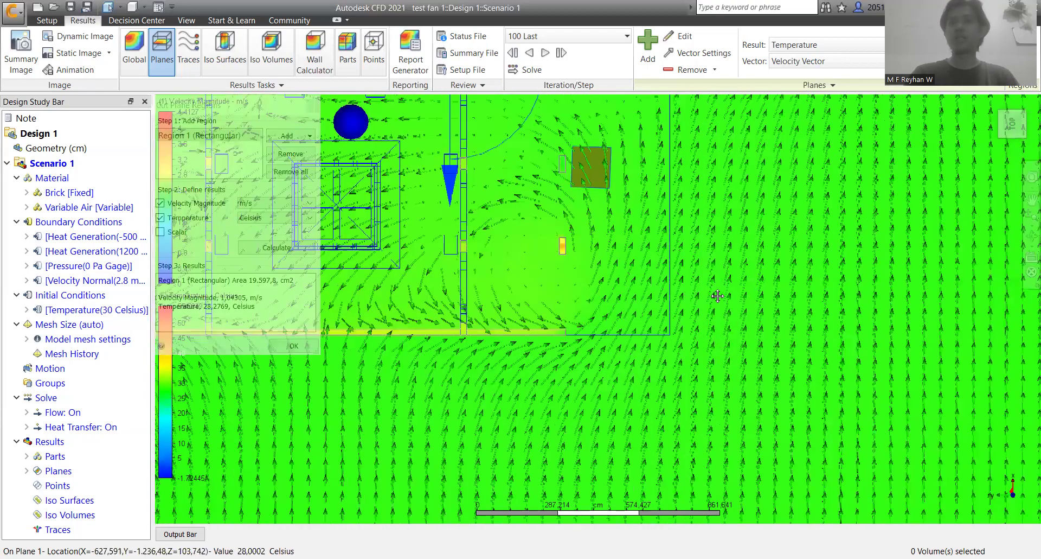
{"action": "middle_click_drag", "start_coordinate": [736, 364], "coordinate": [748, 413]}
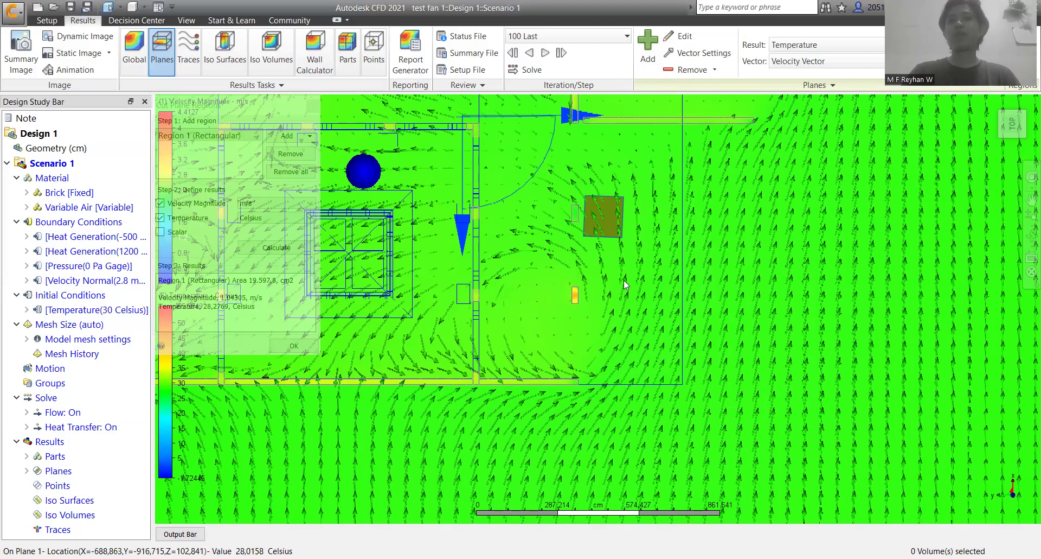
{"action": "middle_click_drag", "start_coordinate": [622, 197], "coordinate": [628, 247]}
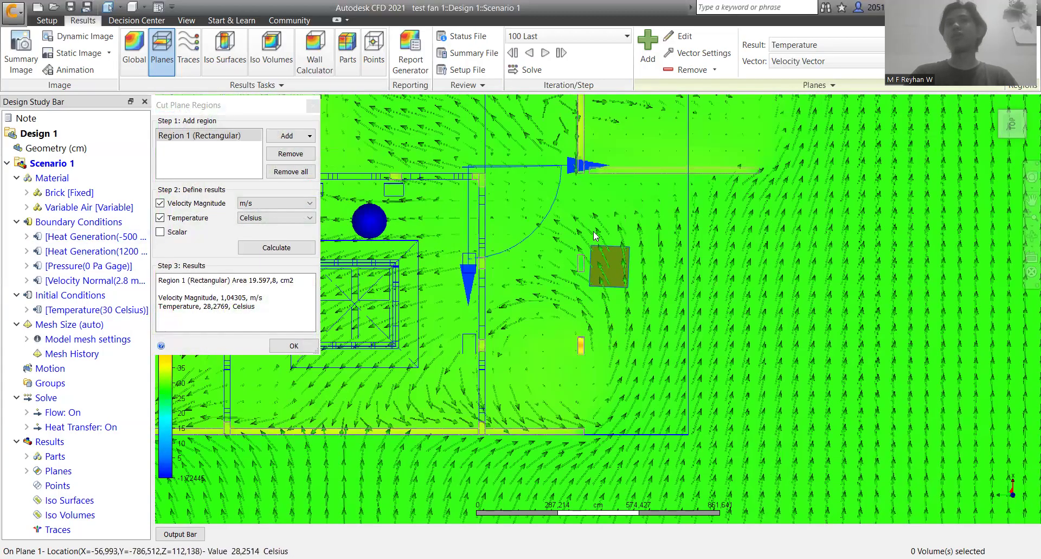
{"action": "middle_click_drag", "start_coordinate": [527, 288], "coordinate": [608, 313]}
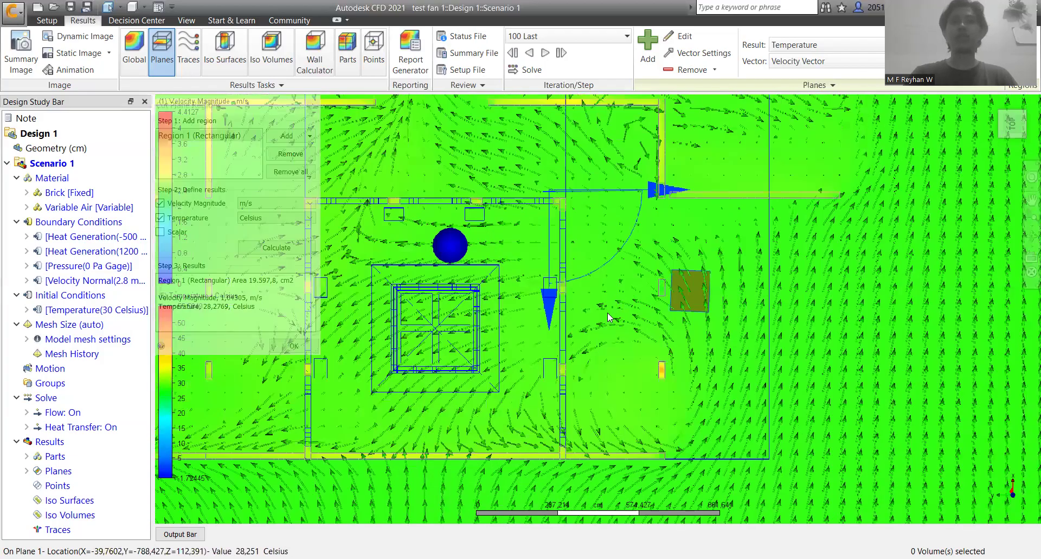
{"action": "middle_click_drag", "start_coordinate": [699, 235], "coordinate": [731, 257]}
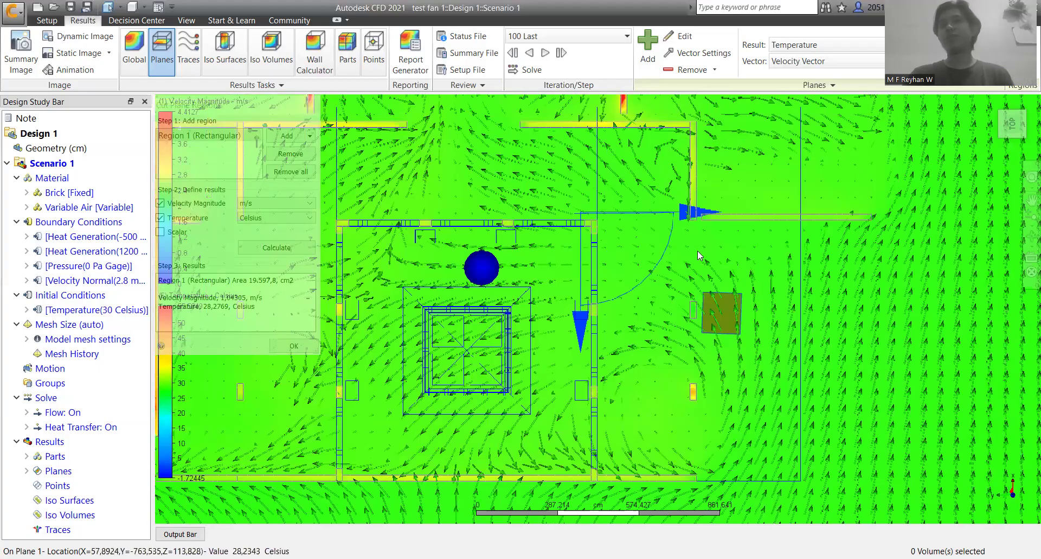
{"action": "middle_click_drag", "start_coordinate": [755, 212], "coordinate": [754, 220]}
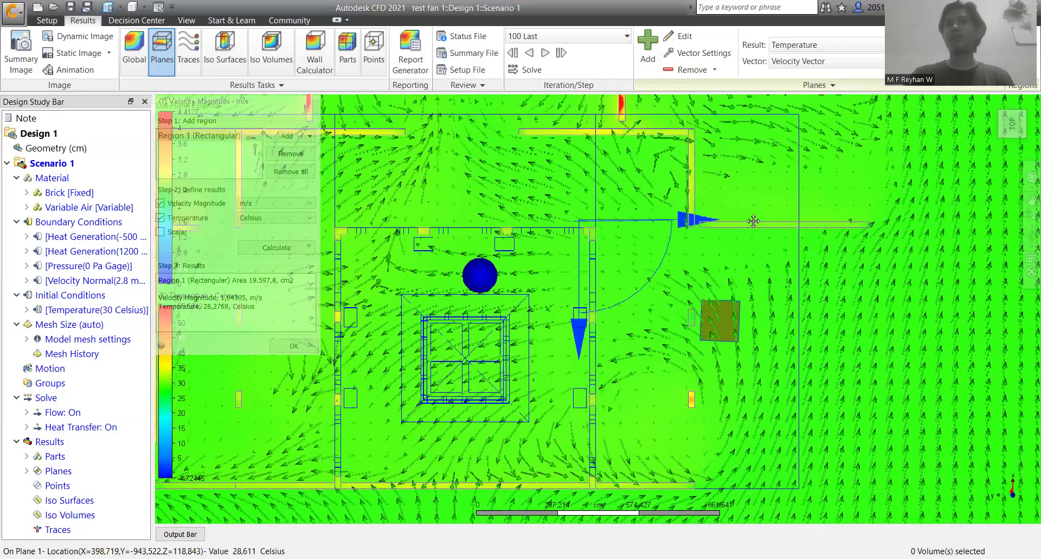
{"action": "middle_click_drag", "start_coordinate": [781, 313], "coordinate": [791, 347]}
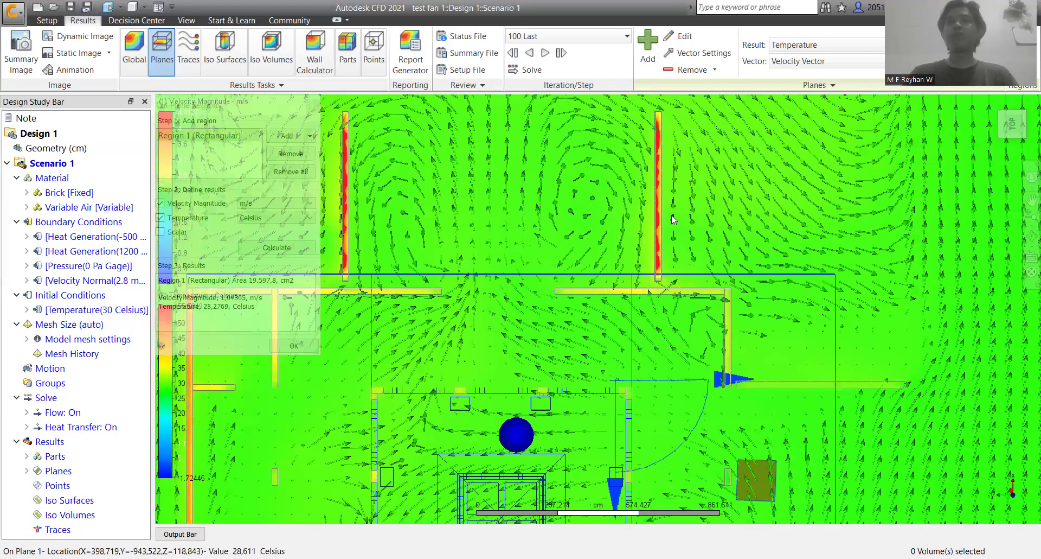
{"action": "middle_click_drag", "start_coordinate": [567, 198], "coordinate": [678, 198]}
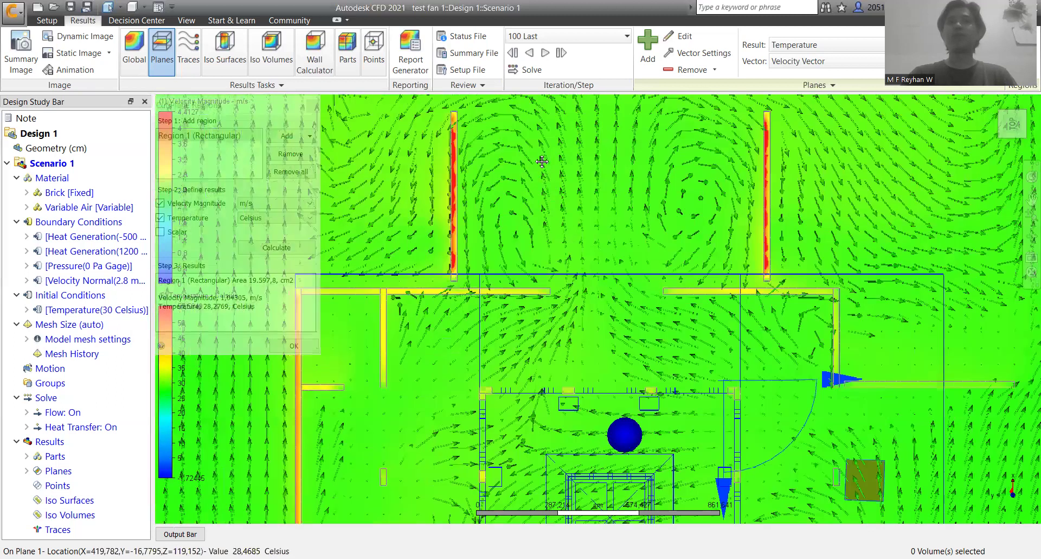
{"action": "middle_click_drag", "start_coordinate": [754, 339], "coordinate": [705, 280]}
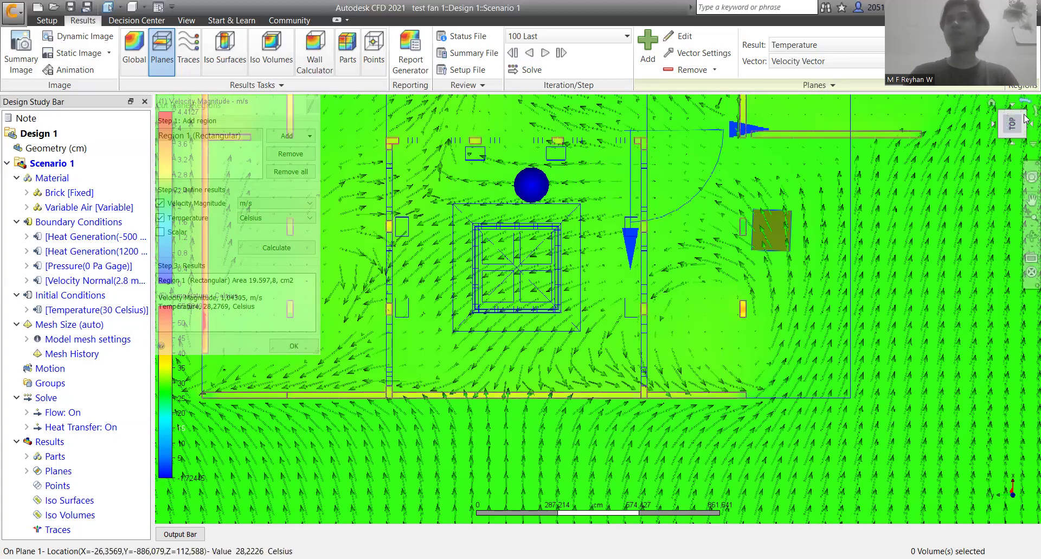
Step: Orient the model to an isometric view showing its front and right sides, and view the horizontal temperature plane through the house up close
{"action": "left_click", "coordinate": [1002, 138]}
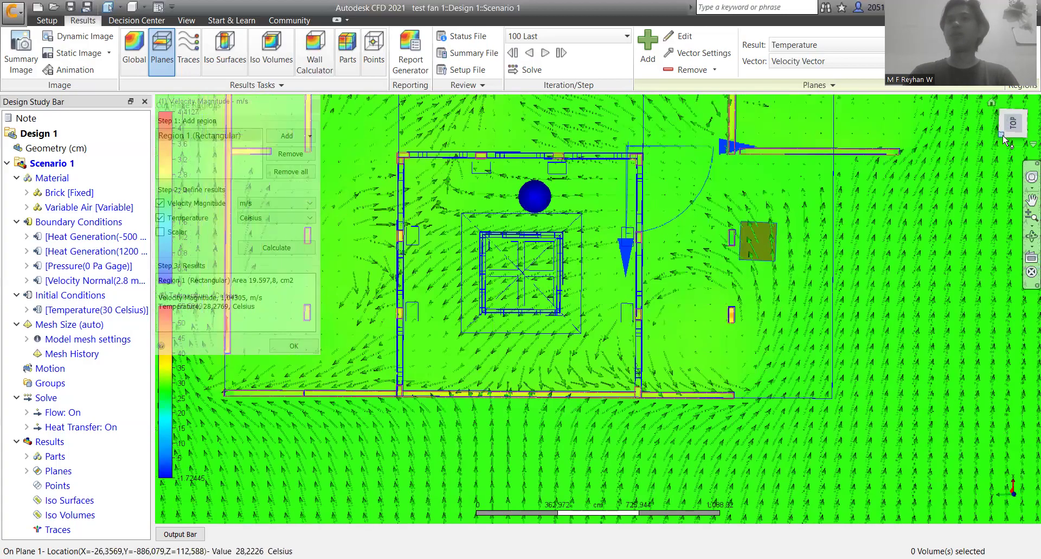
{"action": "left_click", "coordinate": [1023, 112]}
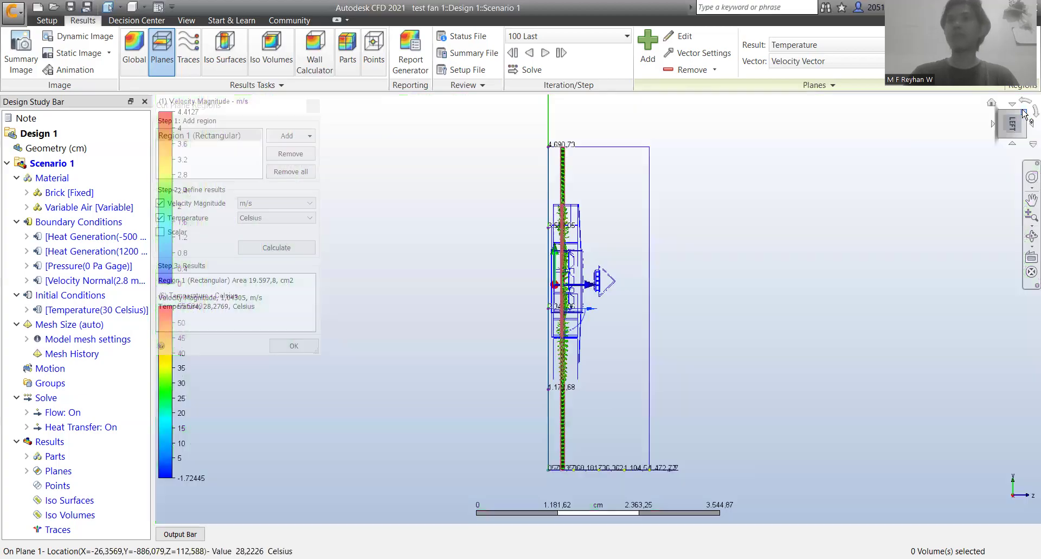
{"action": "left_click", "coordinate": [1022, 108]}
{"action": "left_click", "coordinate": [1025, 101]}
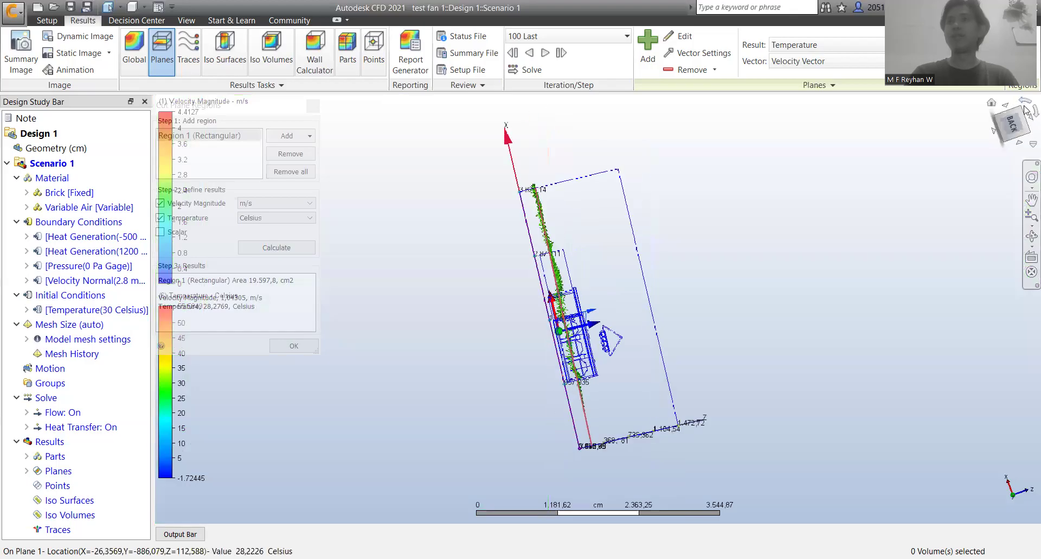
{"action": "left_click", "coordinate": [1020, 113]}
{"action": "scroll", "coordinate": [622, 344], "scroll_direction": "up", "scroll_amount": 3}
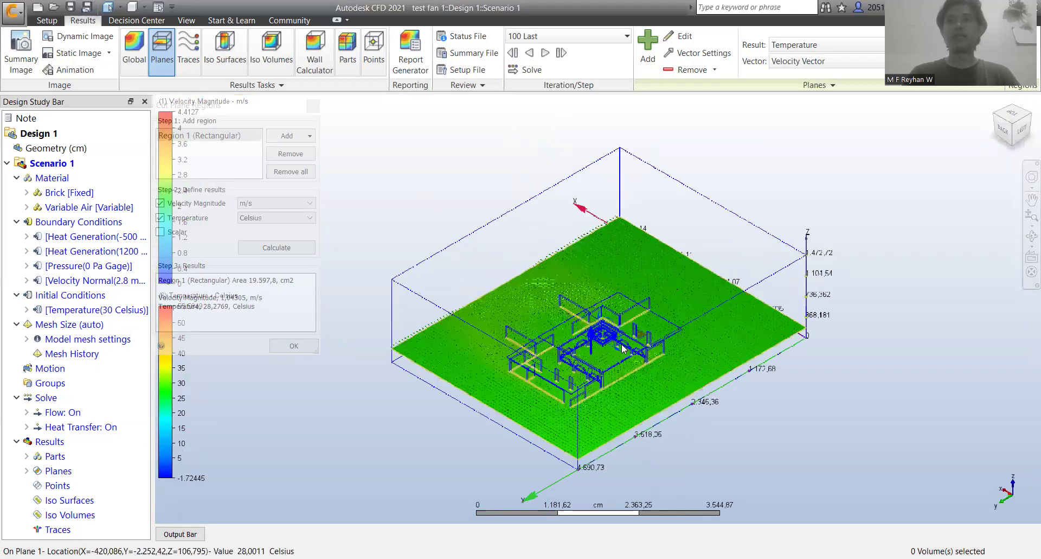
{"action": "left_click", "coordinate": [1015, 109]}
{"action": "scroll", "coordinate": [629, 337], "scroll_direction": "up", "scroll_amount": 3}
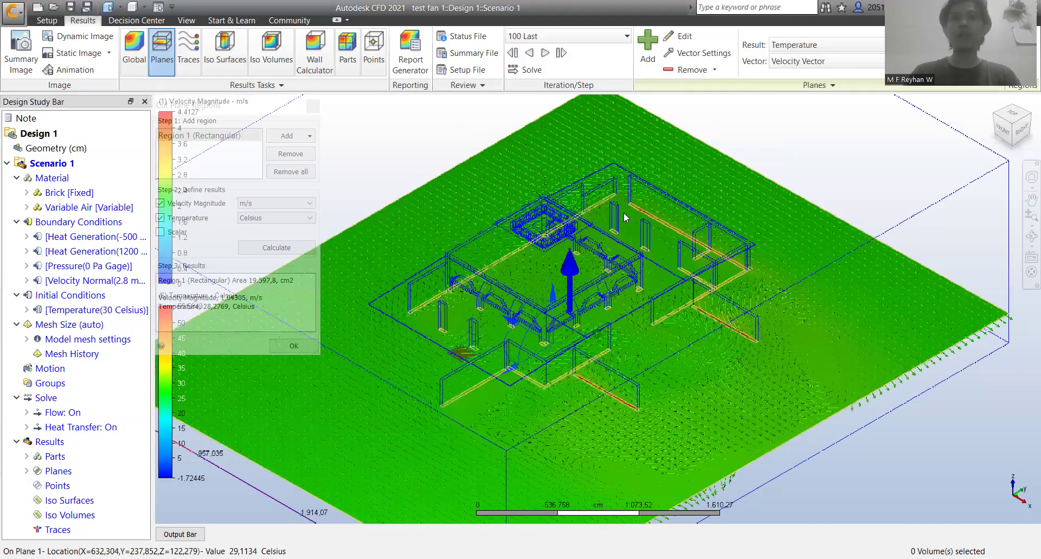
{"action": "middle_click_drag", "start_coordinate": [649, 286], "coordinate": [771, 296]}
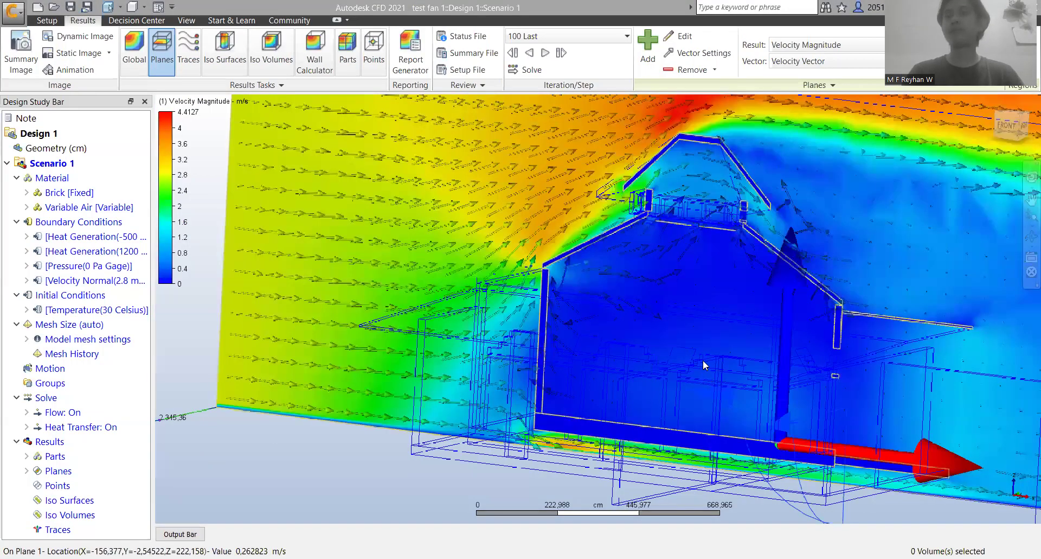
Step: Examine the velocity magnitude and vectors on the vertical plane through the house, around the raised roof vent and the upper interior
{"action": "scroll", "coordinate": [697, 363], "scroll_direction": "down", "scroll_amount": 1}
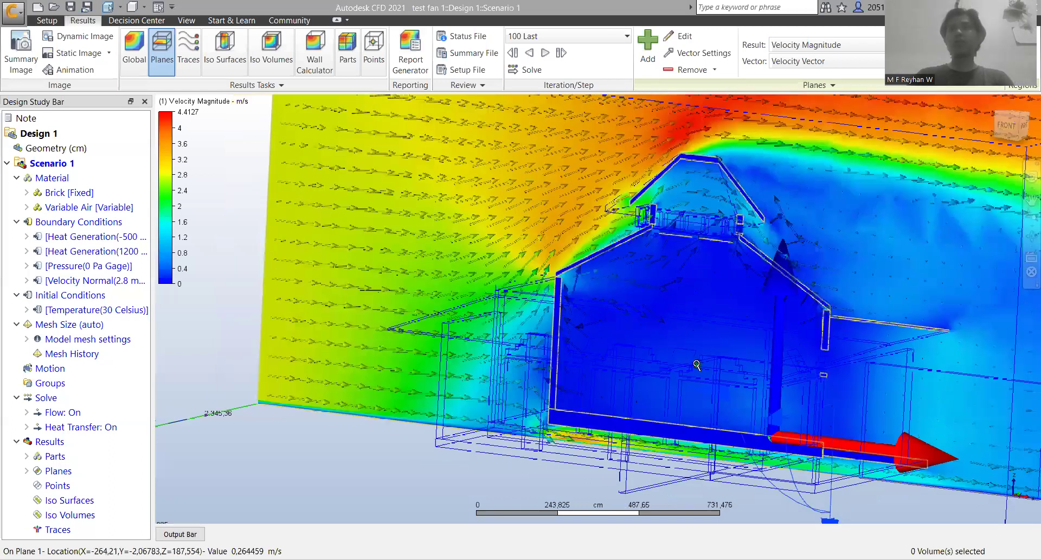
{"action": "scroll", "coordinate": [685, 279], "scroll_direction": "up", "scroll_amount": 5}
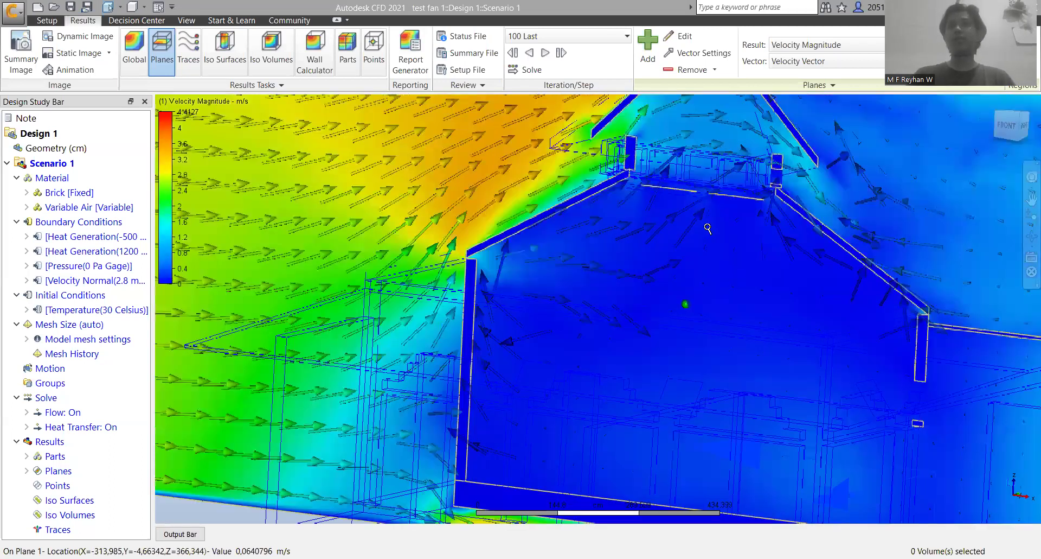
{"action": "middle_click_drag", "start_coordinate": [431, 302], "coordinate": [593, 268], "text": "shift"}
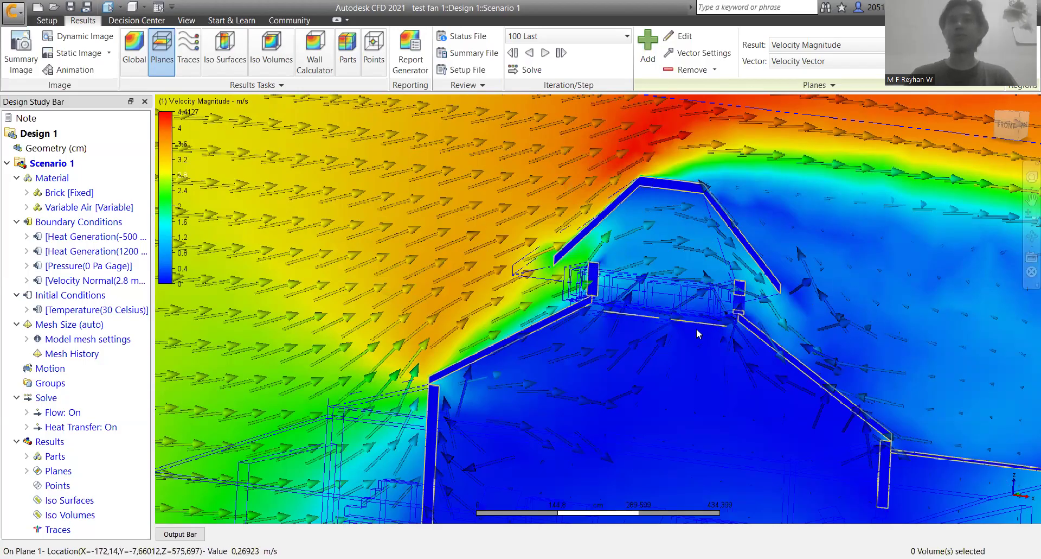
{"action": "middle_click_drag", "start_coordinate": [623, 379], "coordinate": [634, 247]}
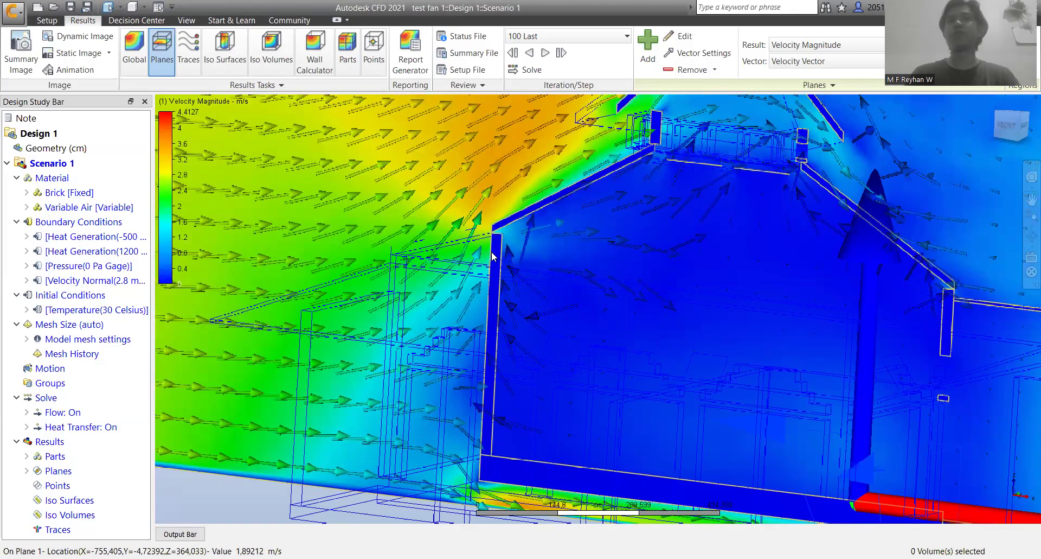
Step: Inspect the velocity vectors closely where the windward wall meets the roof edge, and look across the interior to the leeward side
{"action": "scroll", "coordinate": [494, 235], "scroll_direction": "down", "scroll_amount": 1}
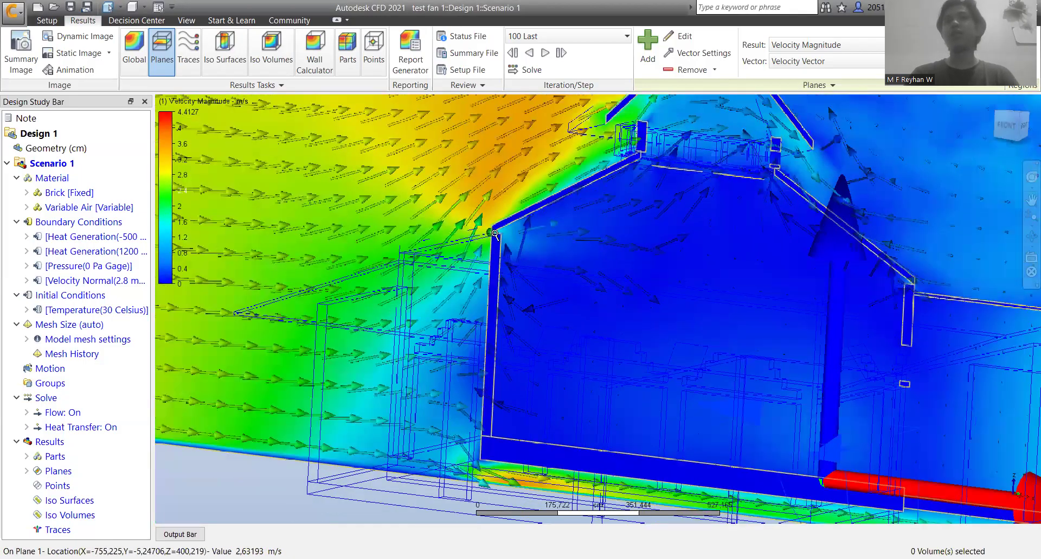
{"action": "scroll", "coordinate": [510, 245], "scroll_direction": "up", "scroll_amount": 7}
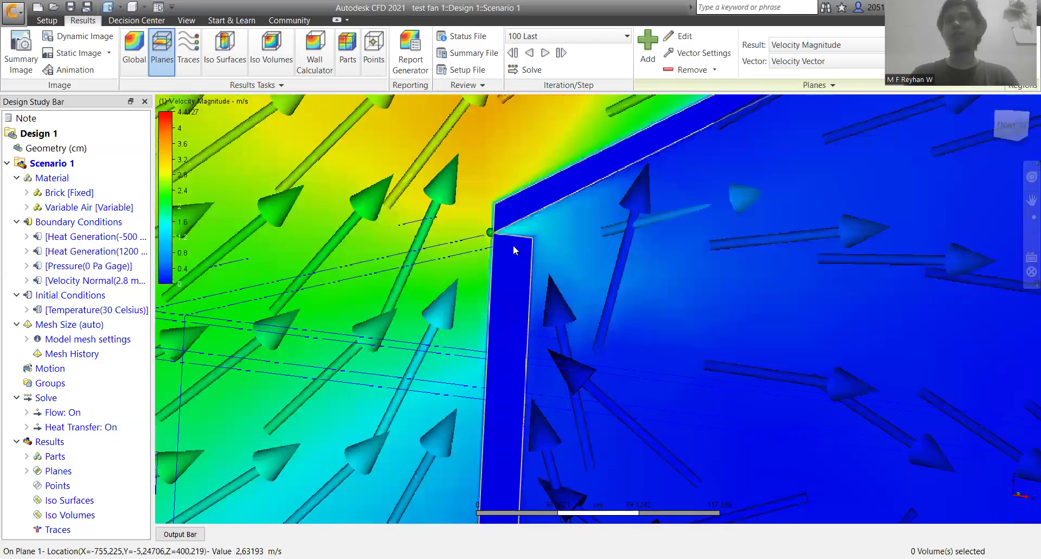
{"action": "scroll", "coordinate": [514, 249], "scroll_direction": "down", "scroll_amount": 2}
{"action": "scroll", "coordinate": [498, 244], "scroll_direction": "down", "scroll_amount": 2}
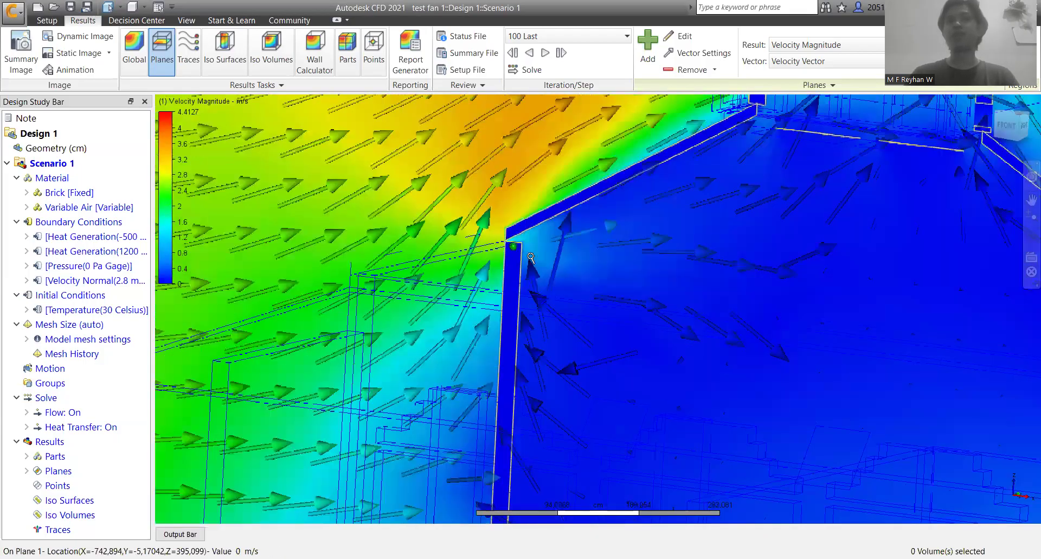
{"action": "scroll", "coordinate": [527, 252], "scroll_direction": "up", "scroll_amount": 5}
{"action": "scroll", "coordinate": [538, 256], "scroll_direction": "down", "scroll_amount": 2}
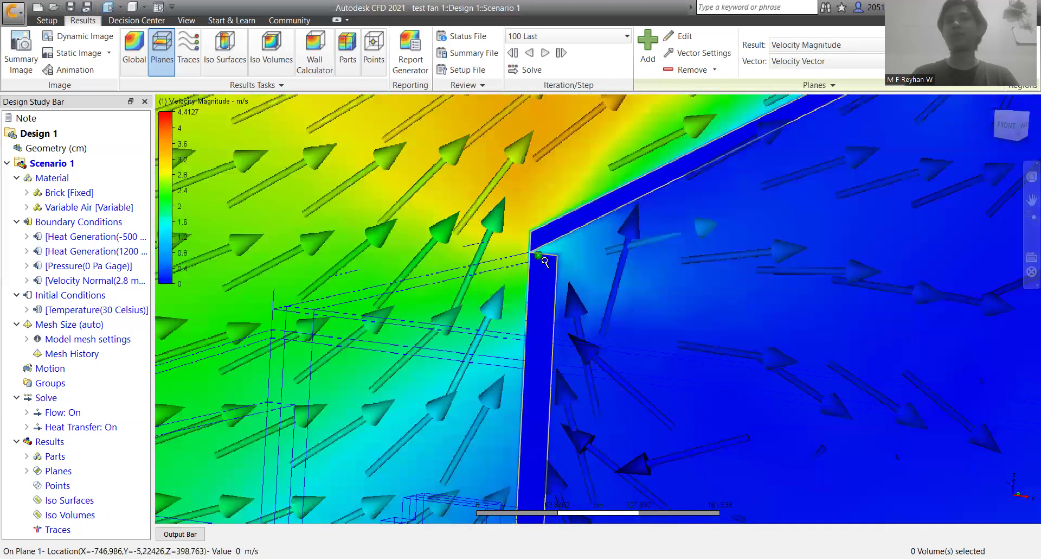
{"action": "scroll", "coordinate": [603, 263], "scroll_direction": "down", "scroll_amount": 3}
{"action": "middle_click_drag", "start_coordinate": [738, 297], "coordinate": [530, 239]}
{"action": "middle_click_drag", "start_coordinate": [800, 262], "coordinate": [868, 417]}
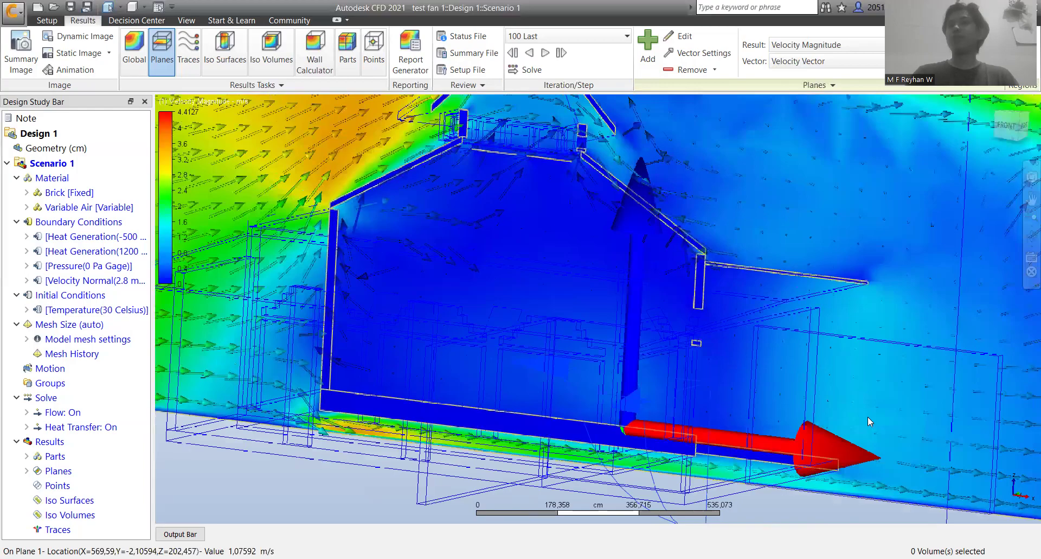